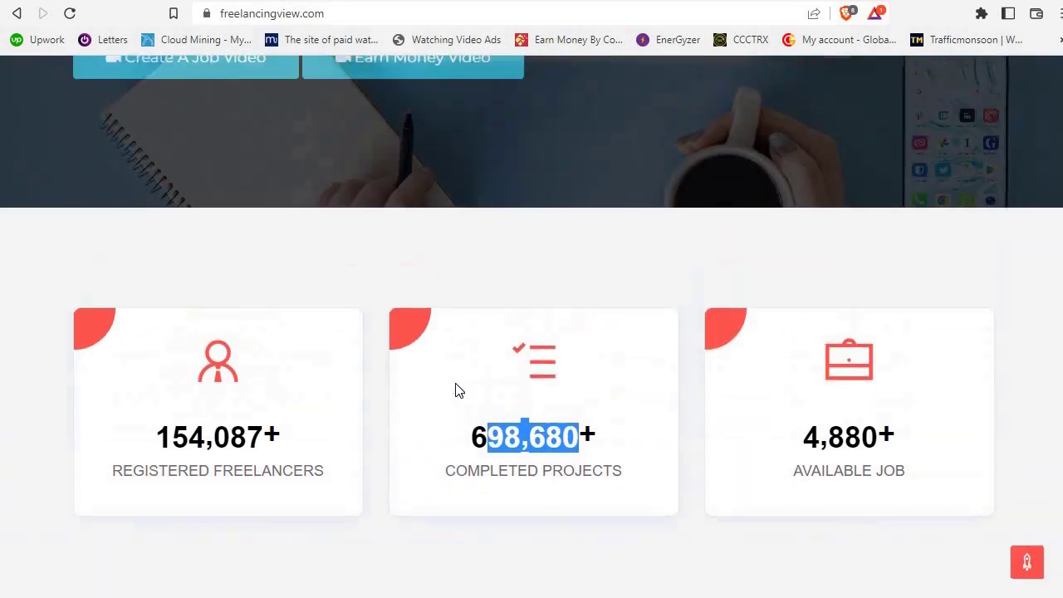
# Open the account dashboard from the site's home page.
pyautogui.scroll(3, 455, 392)
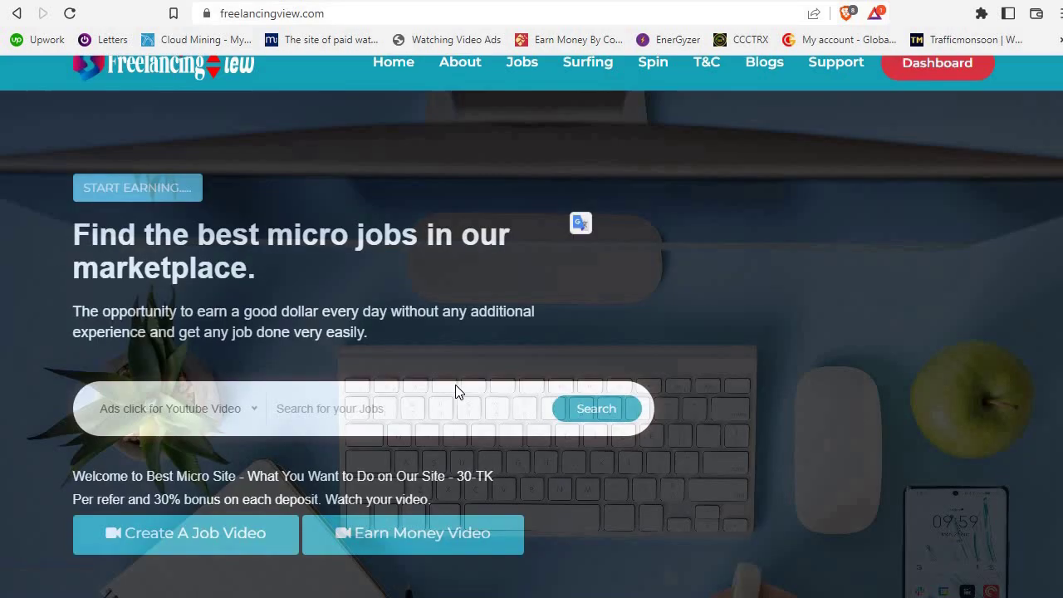
pyautogui.scroll(1, 455, 392)
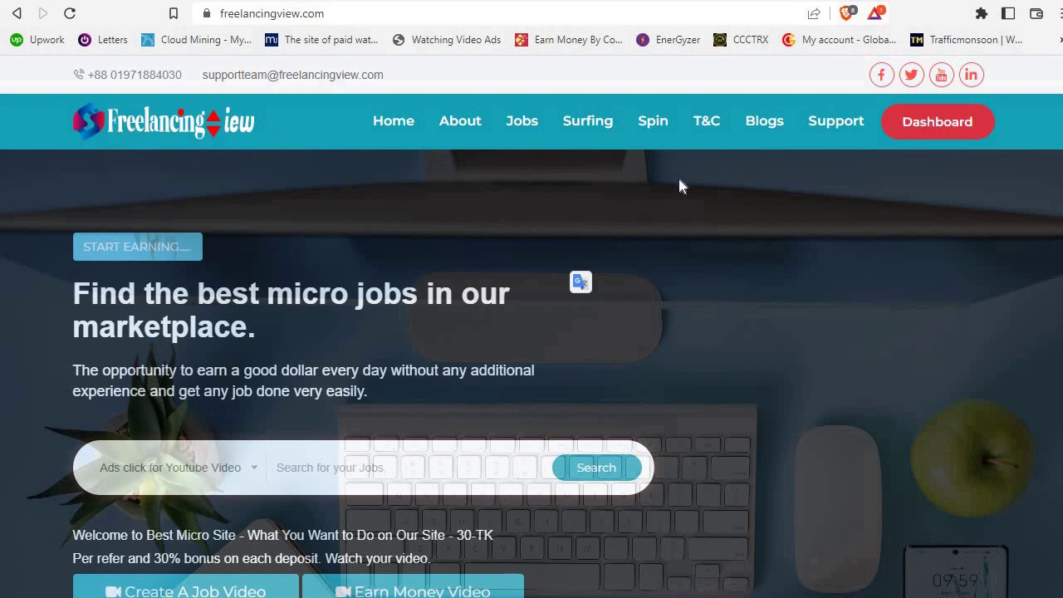
pyautogui.click(919, 146)
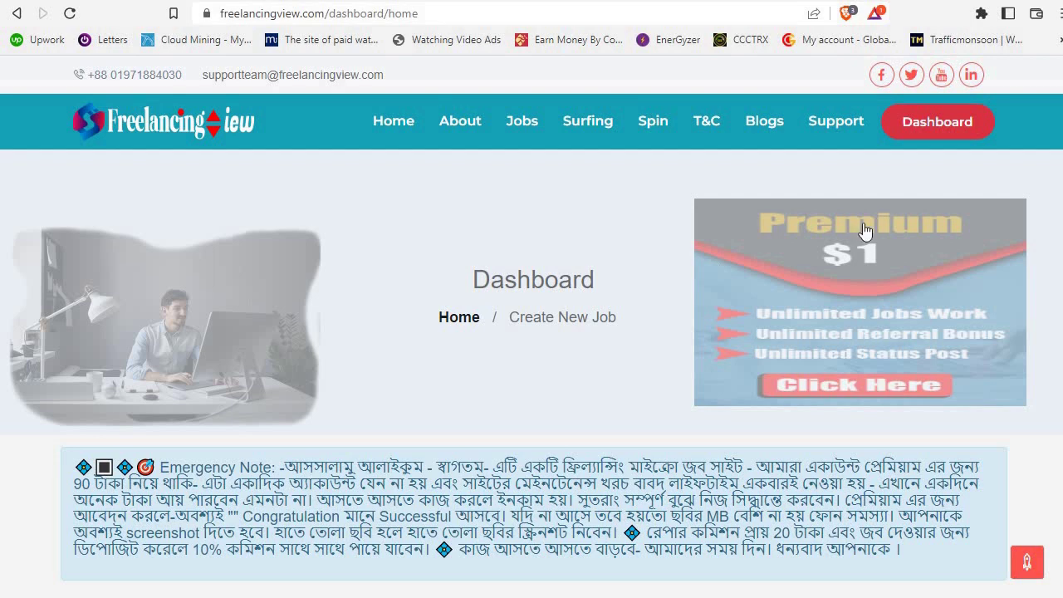
# Examine the dashboard's emergency note and account summary, highlighting the withdraw, balance and jobs-created figures.
pyautogui.scroll(-1, 655, 346)
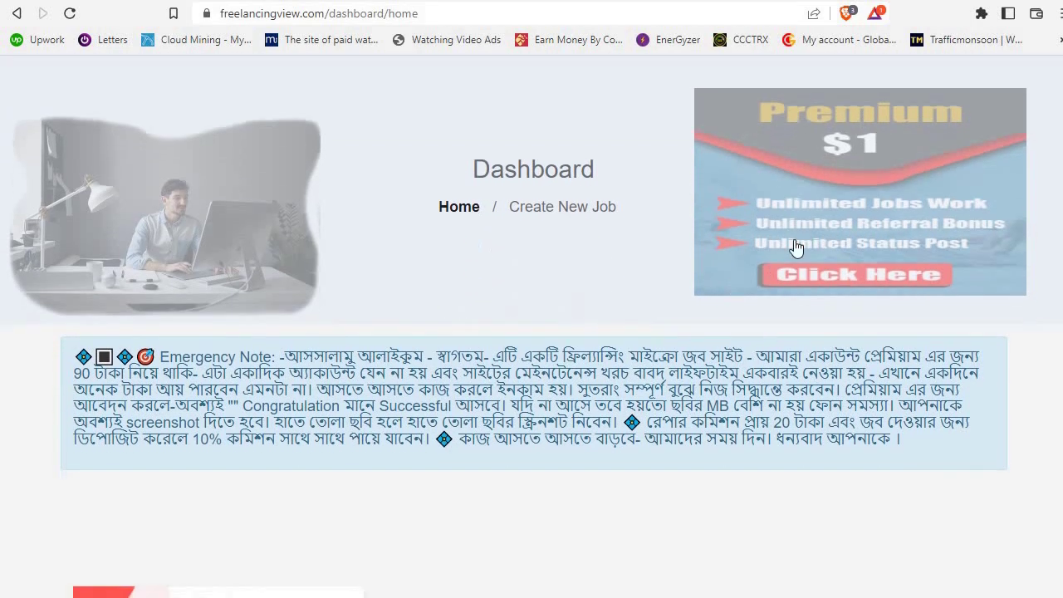
pyautogui.scroll(-1, 570, 246)
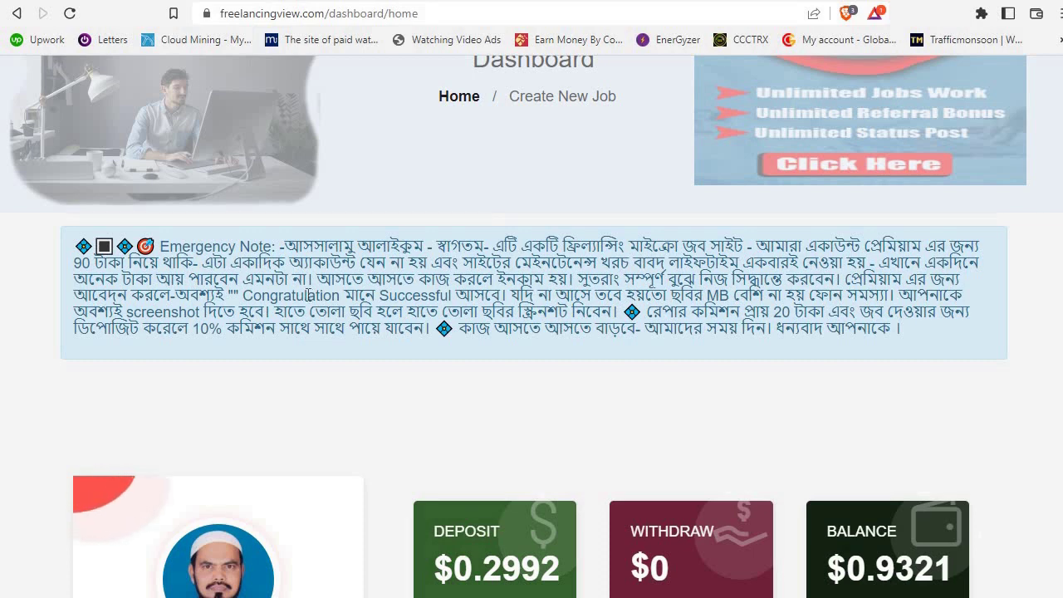
pyautogui.scroll(-2, 309, 328)
pyautogui.scroll(-1, 307, 335)
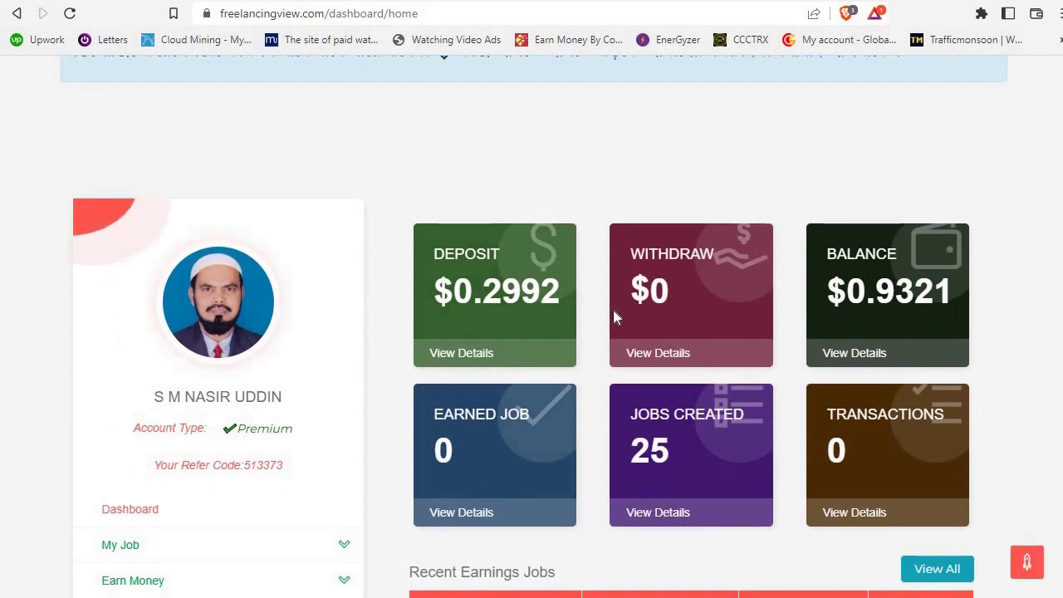
pyautogui.doubleClick(686, 286)
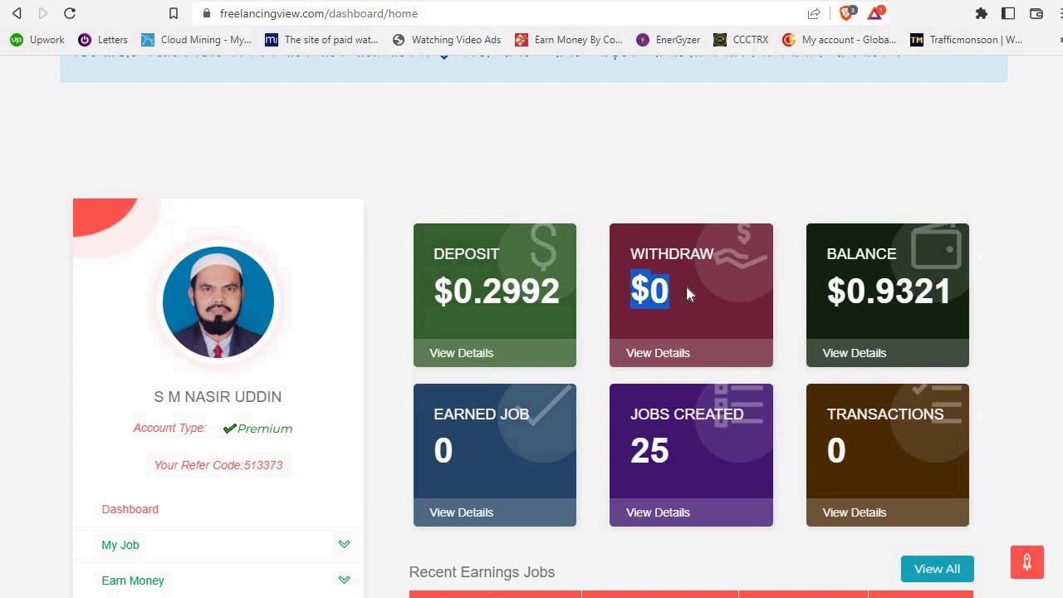
pyautogui.click(826, 290)
pyautogui.doubleClick(861, 253)
pyautogui.doubleClick(944, 304)
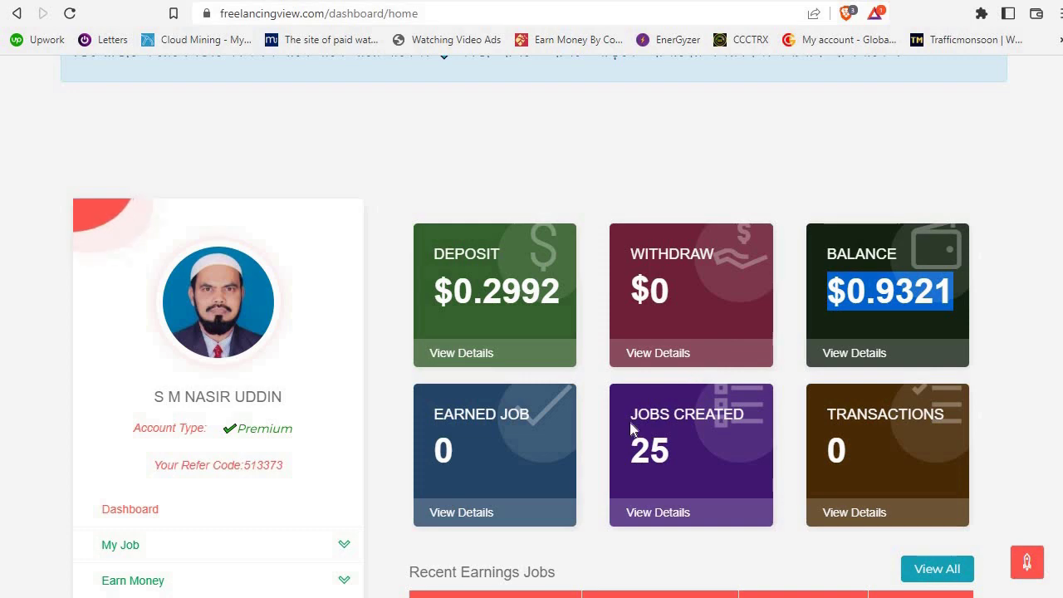
pyautogui.moveTo(629, 415); pyautogui.dragTo(674, 473)
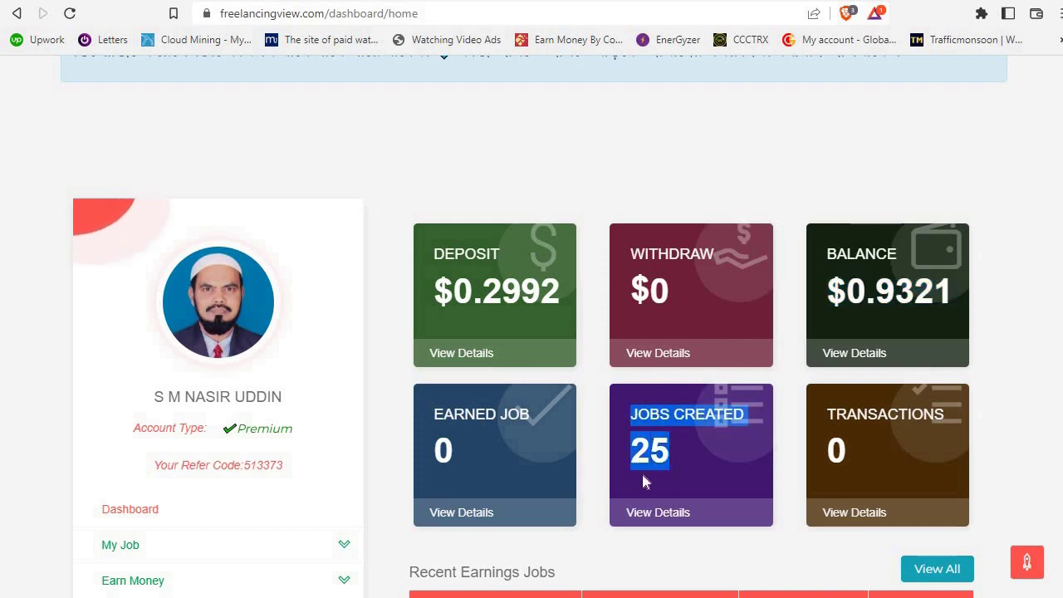
# Check the Surfing and Job pages under Earn Money, returning to the dashboard after each one.
pyautogui.scroll(-1, 377, 409)
pyautogui.scroll(-4, 378, 414)
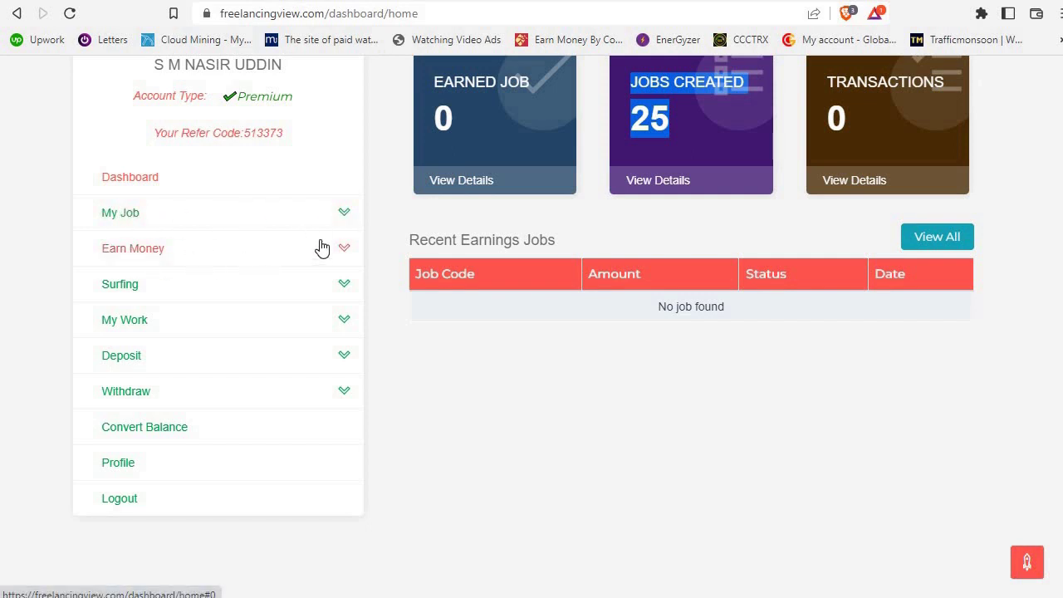
pyautogui.click(190, 260)
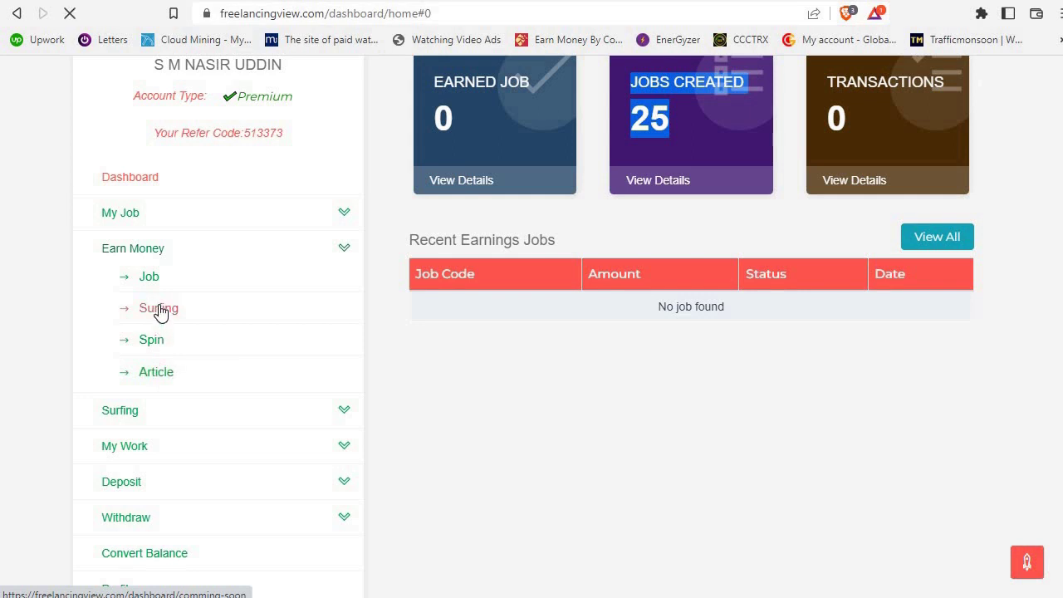
pyautogui.click(160, 312)
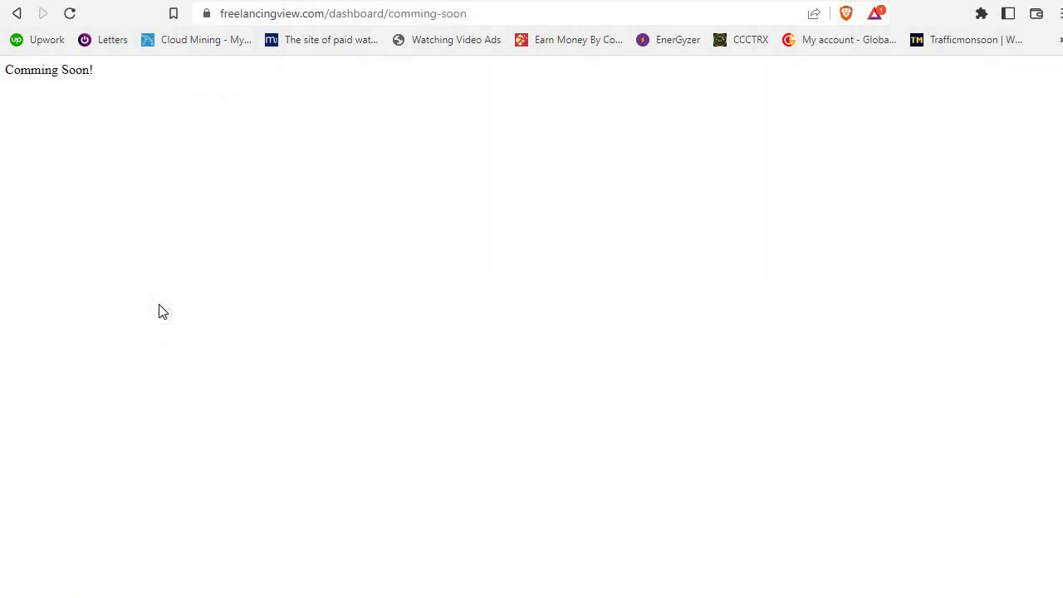
pyautogui.click(17, 13)
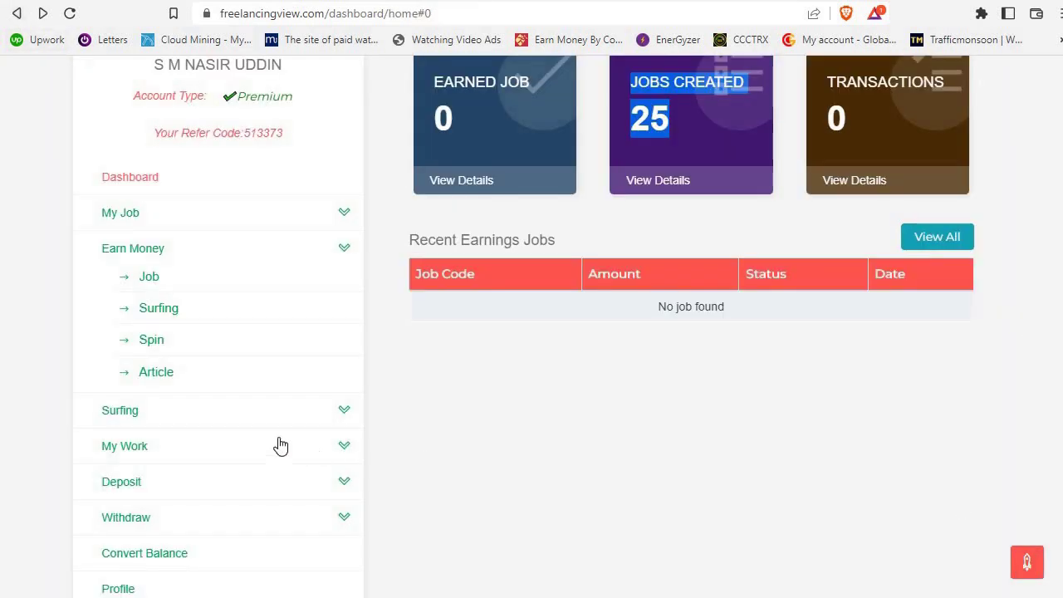
pyautogui.click(154, 285)
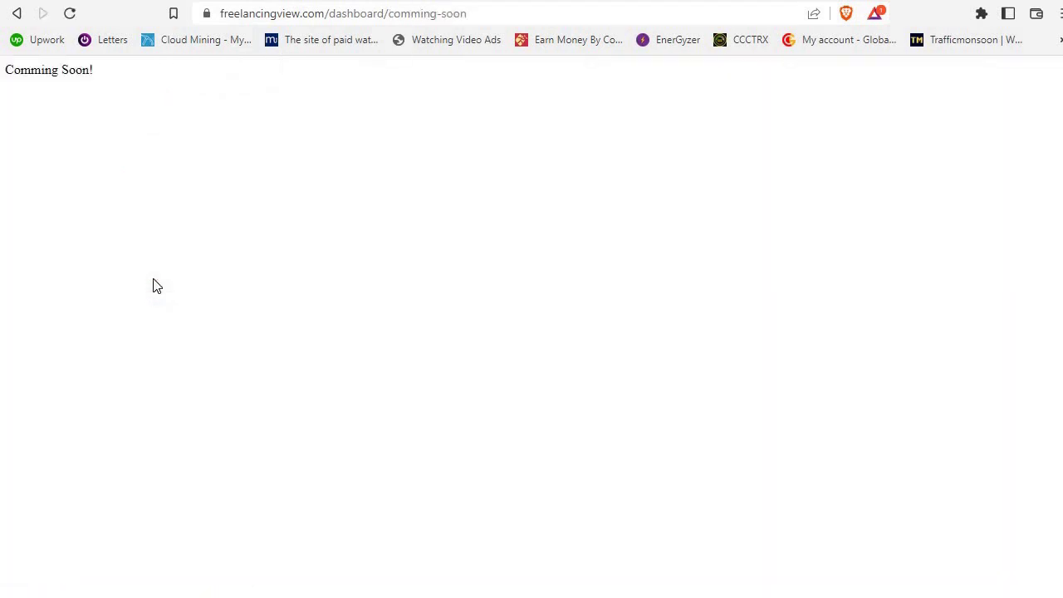
pyautogui.click(17, 14)
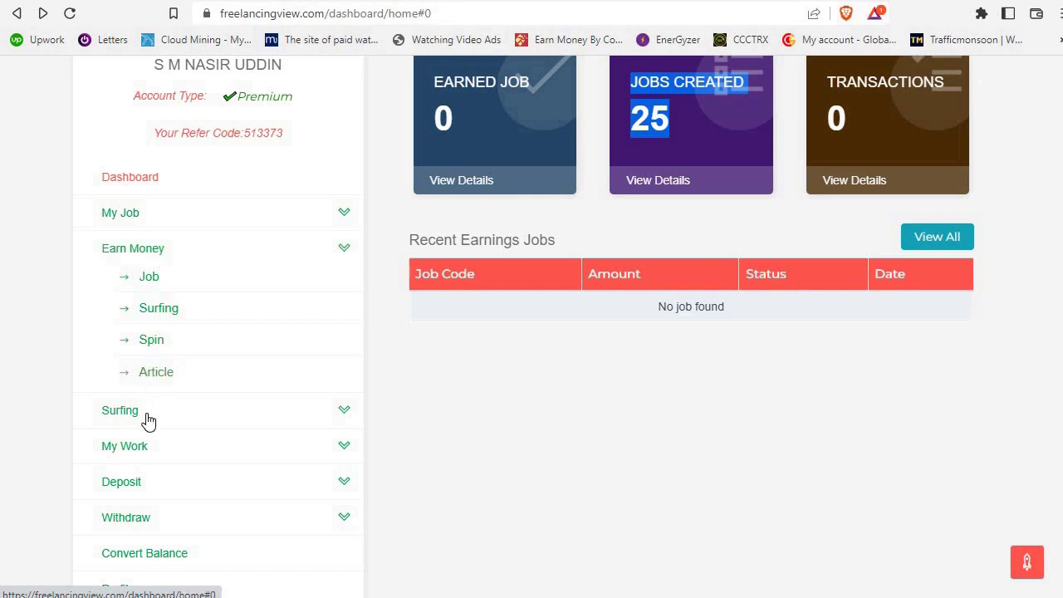
# Open the Withdraw Now request page for the account.
pyautogui.click(148, 488)
pyautogui.click(151, 522)
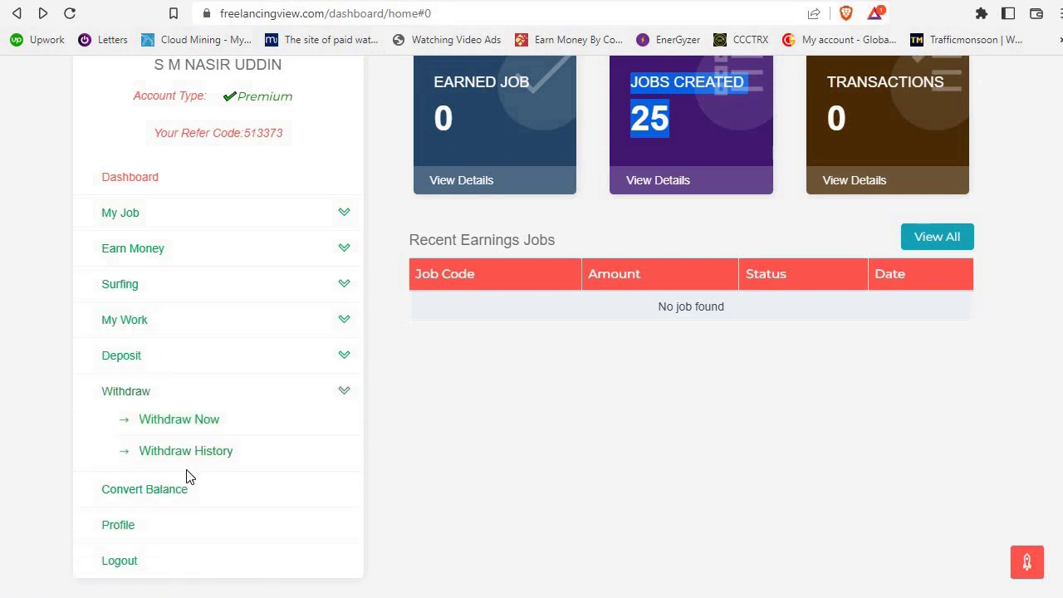
pyautogui.click(188, 423)
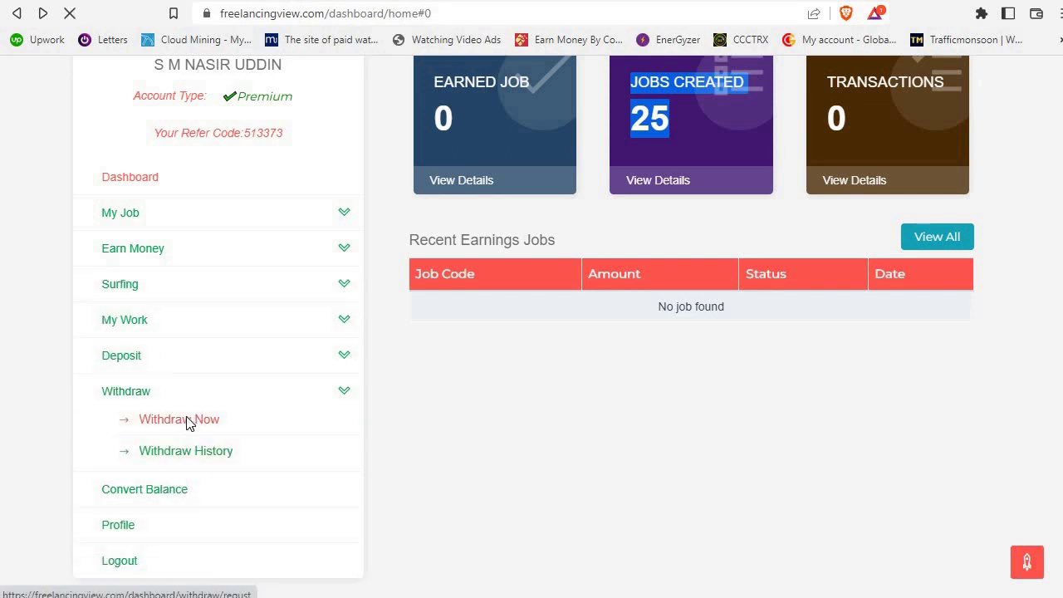
# Examine the withdrawable balance and highlight the rule about the minimum withdrawal amount.
pyautogui.scroll(-1, 267, 421)
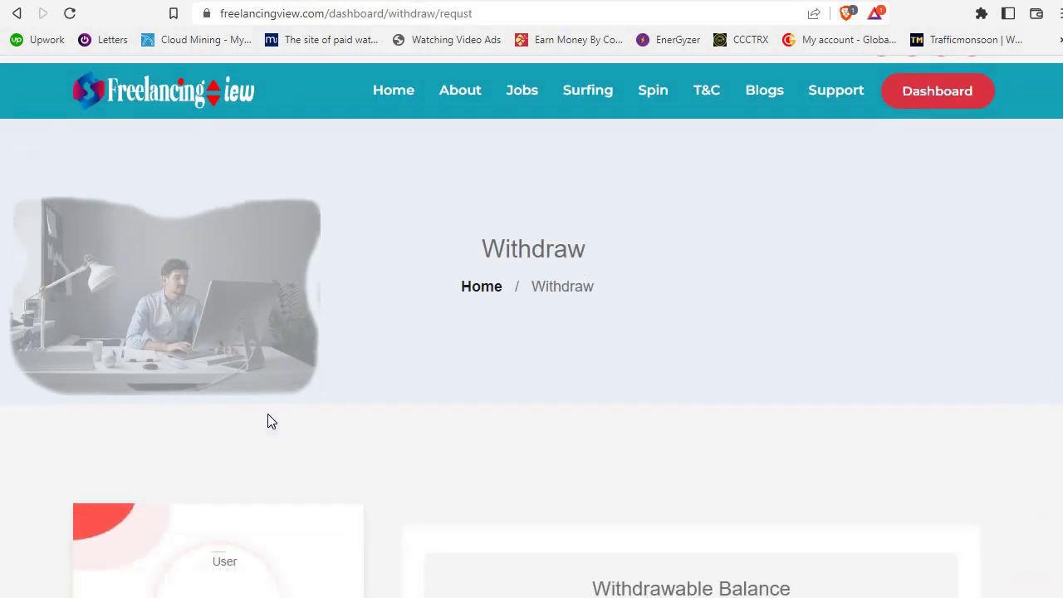
pyautogui.scroll(-4, 267, 421)
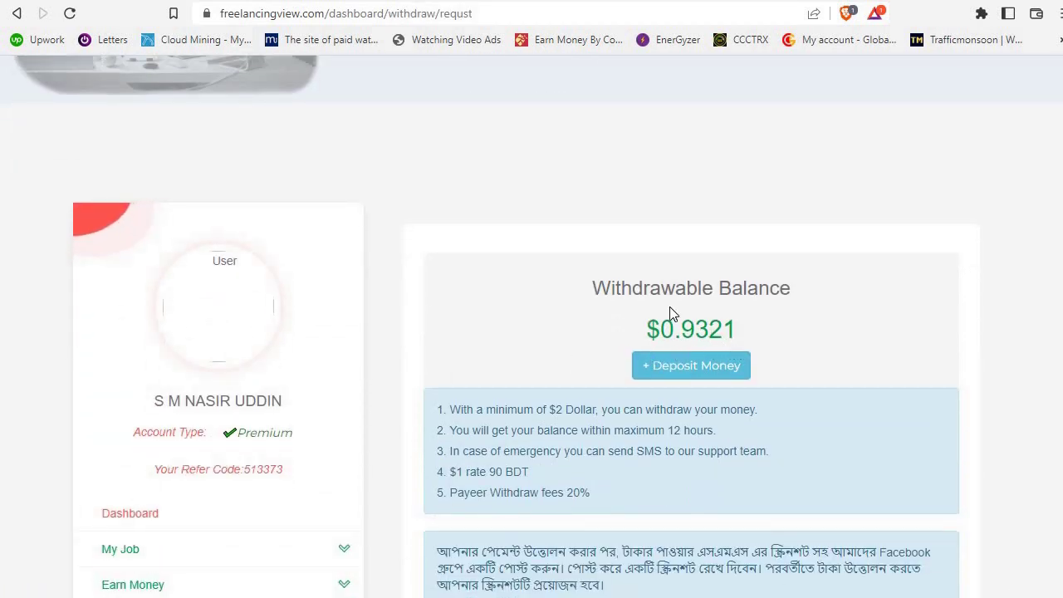
pyautogui.moveTo(591, 289); pyautogui.dragTo(791, 288)
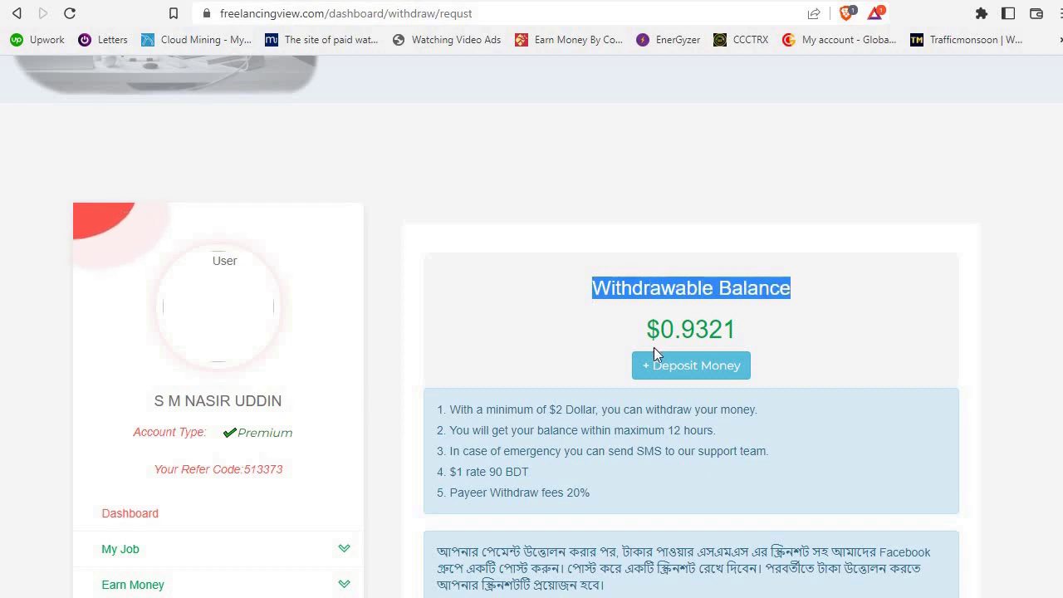
pyautogui.moveTo(680, 329); pyautogui.dragTo(745, 336)
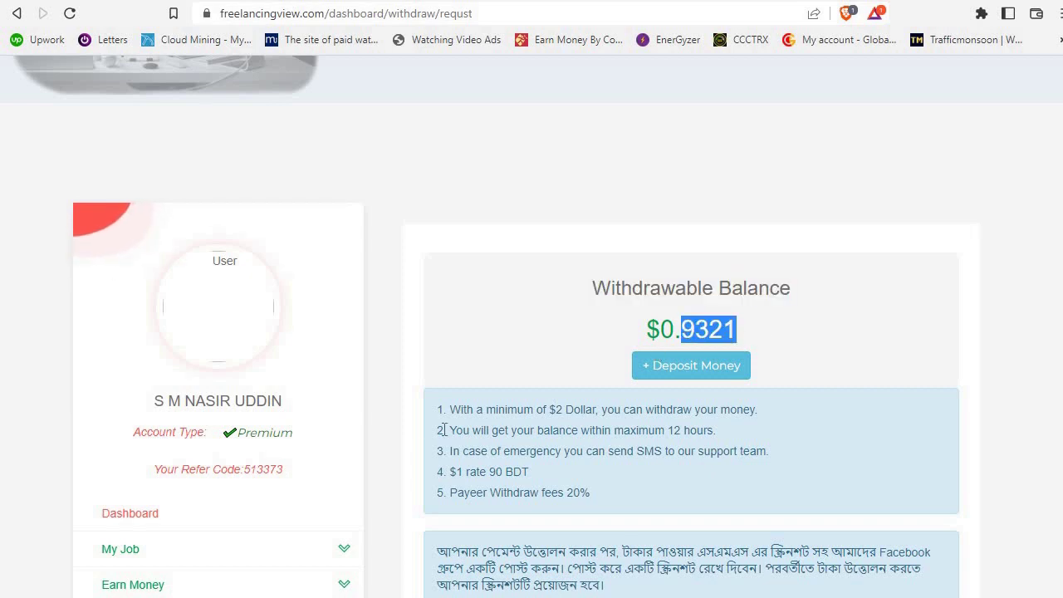
pyautogui.moveTo(449, 409); pyautogui.dragTo(753, 410)
# Look over the withdrawal notices and the request form's payment, amount and payment-proof fields, then return to the page's beginning.
pyautogui.scroll(-3, 358, 493)
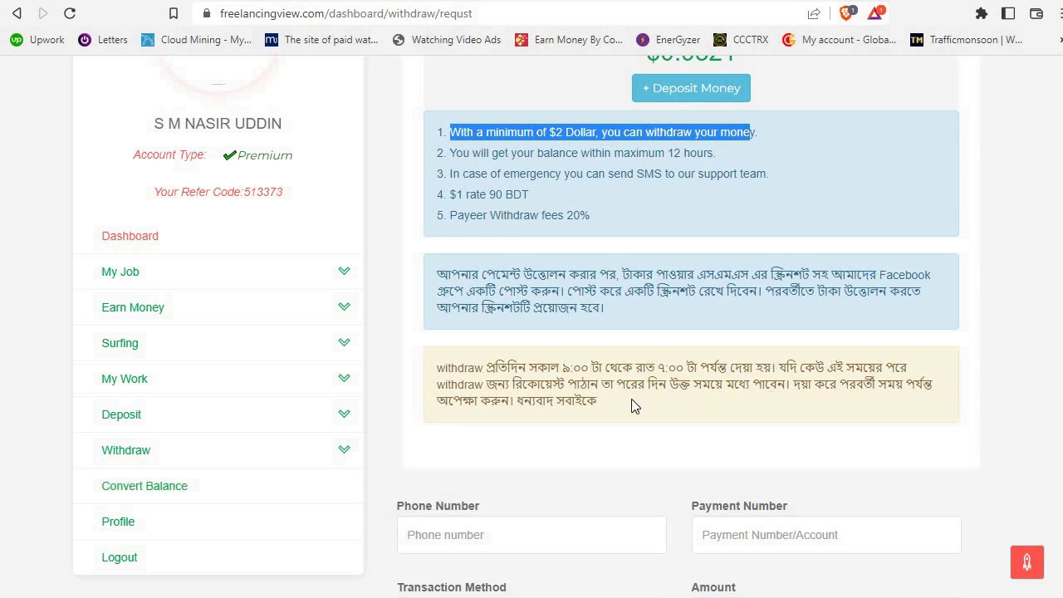
pyautogui.scroll(-3, 489, 439)
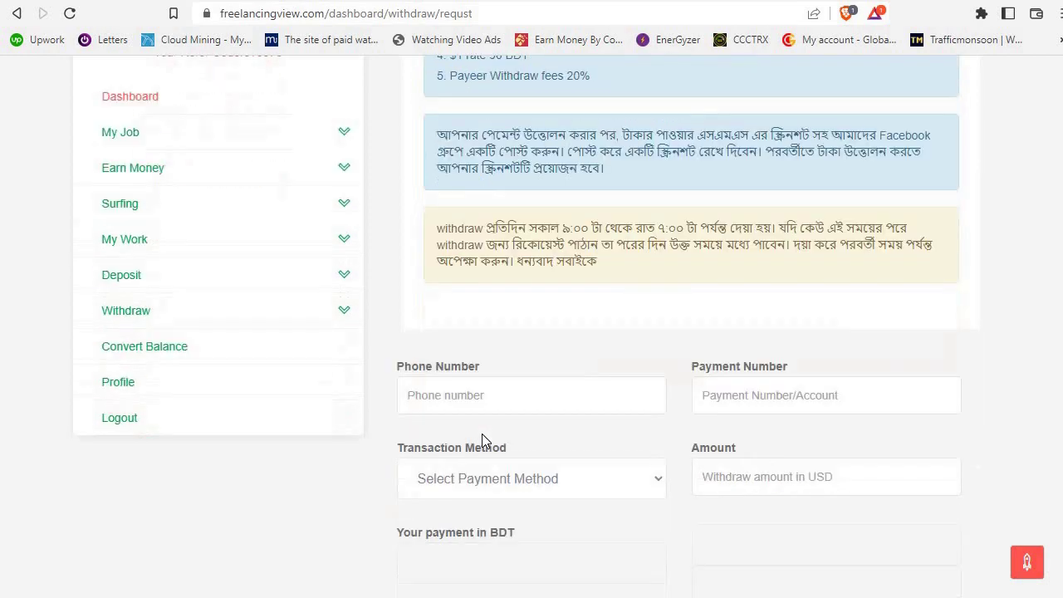
pyautogui.scroll(-2, 486, 441)
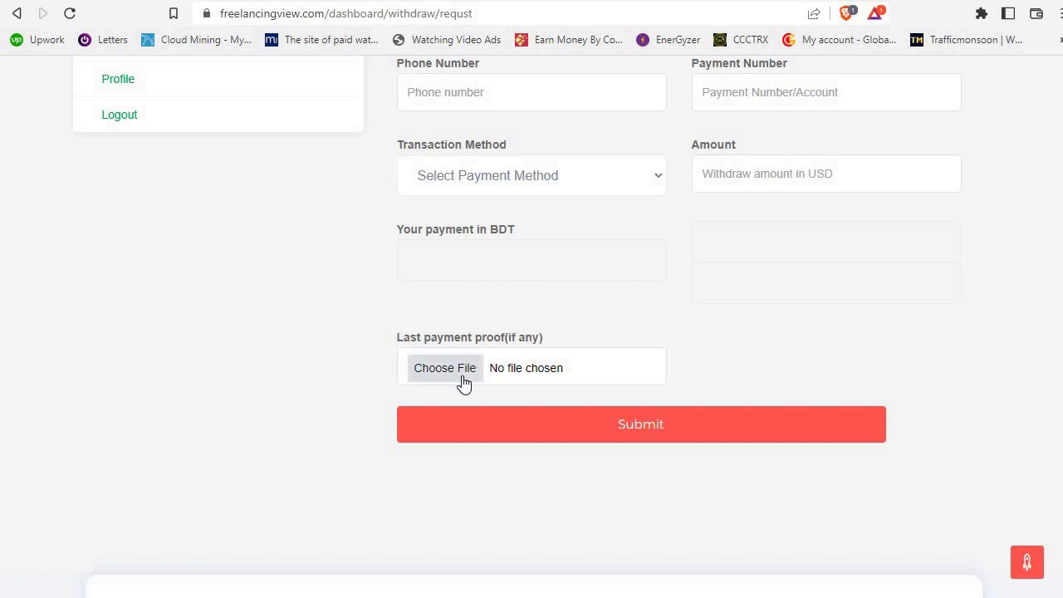
pyautogui.scroll(3, 296, 405)
pyautogui.scroll(3, 295, 405)
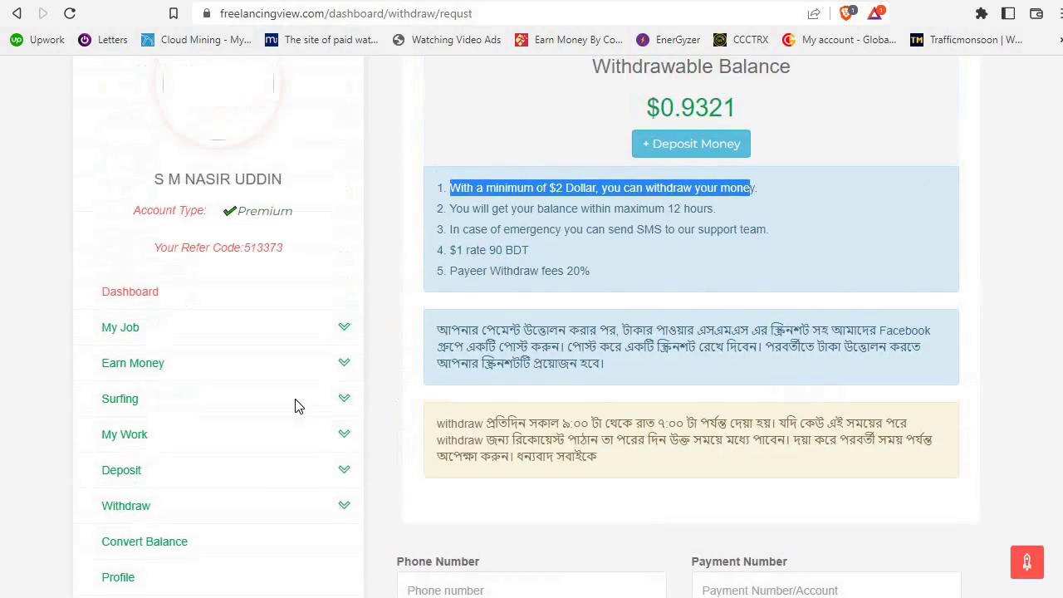
pyautogui.scroll(3, 295, 405)
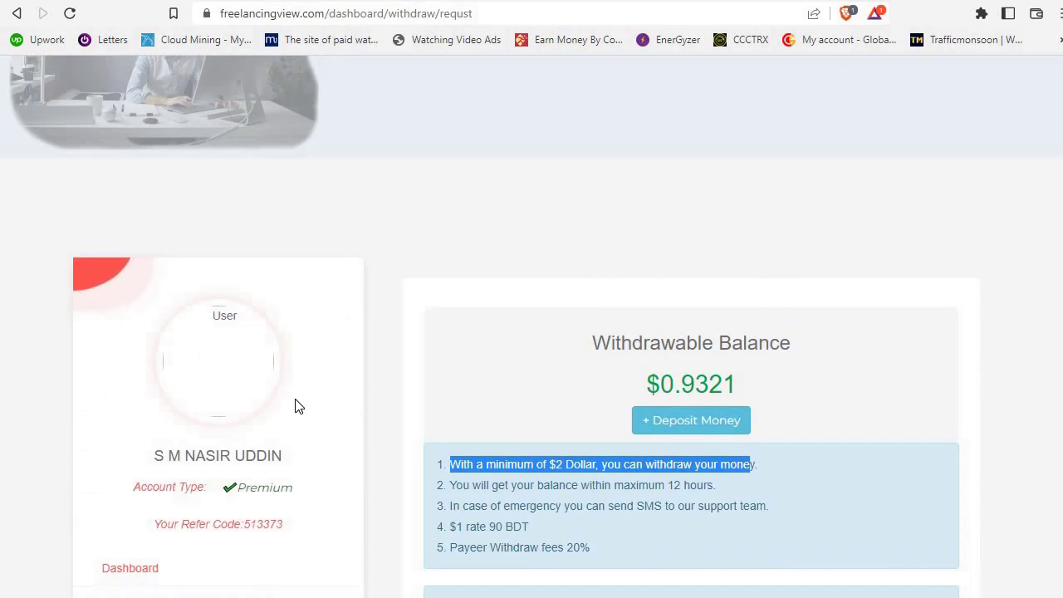
pyautogui.scroll(3, 297, 406)
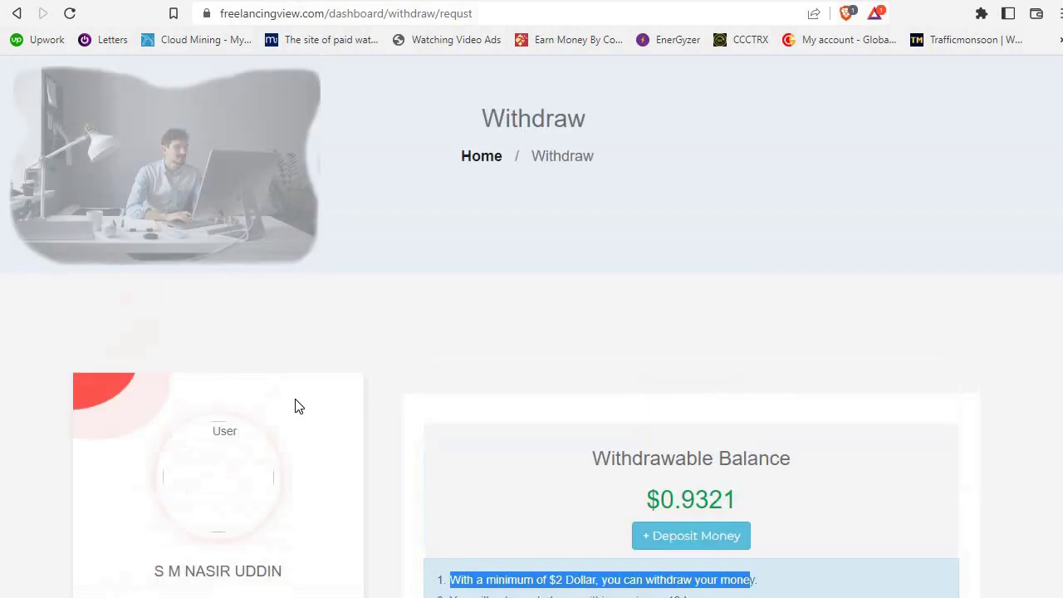
# Highlight the dollar-to-BDT rate in the list of withdrawal rules.
pyautogui.scroll(-3, 294, 405)
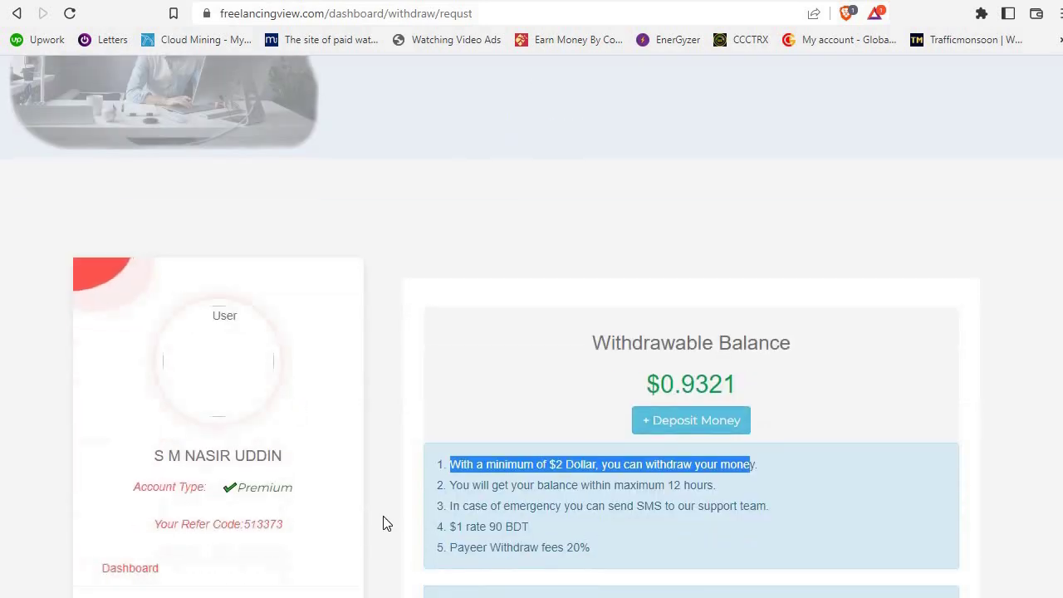
pyautogui.scroll(-1, 402, 482)
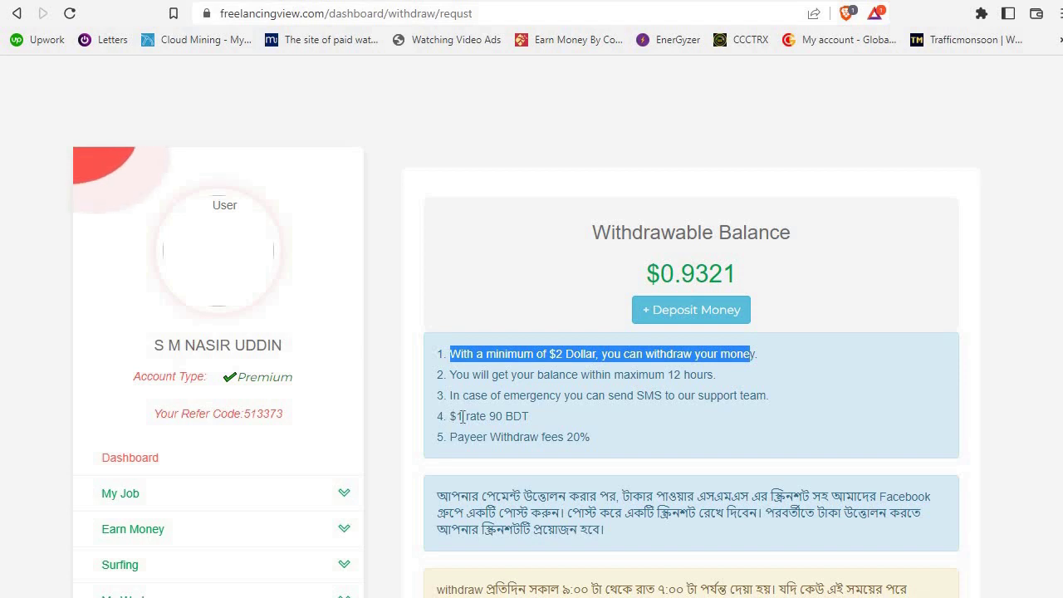
pyautogui.moveTo(449, 416); pyautogui.dragTo(529, 416)
# Open the All Jobs listing, review the offers and highlight the title of the video watch, like, comment and subscribe job.
pyautogui.scroll(4, 351, 465)
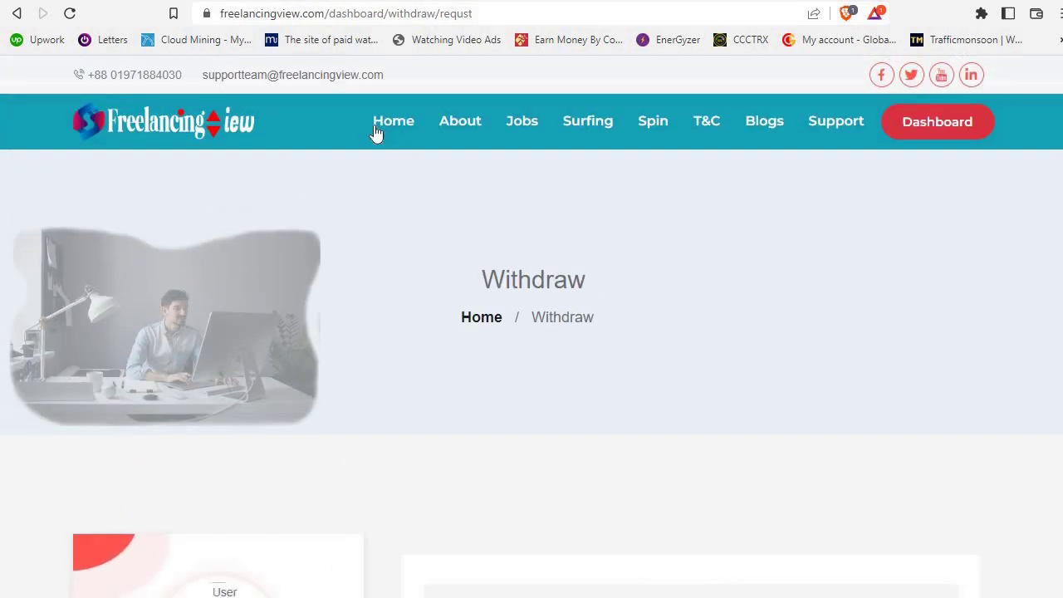
pyautogui.click(525, 129)
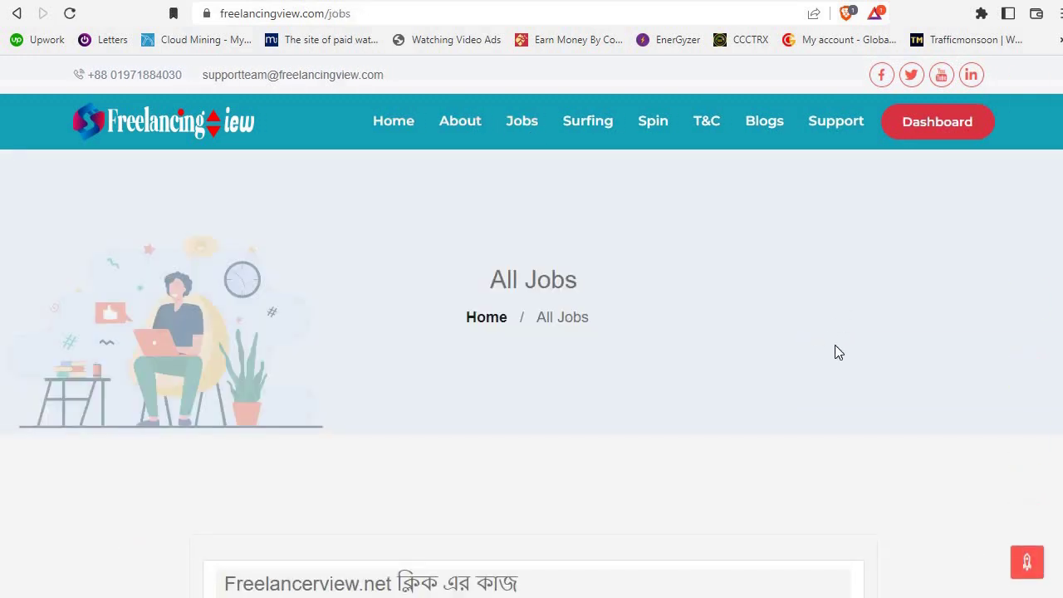
pyautogui.scroll(-4, 830, 344)
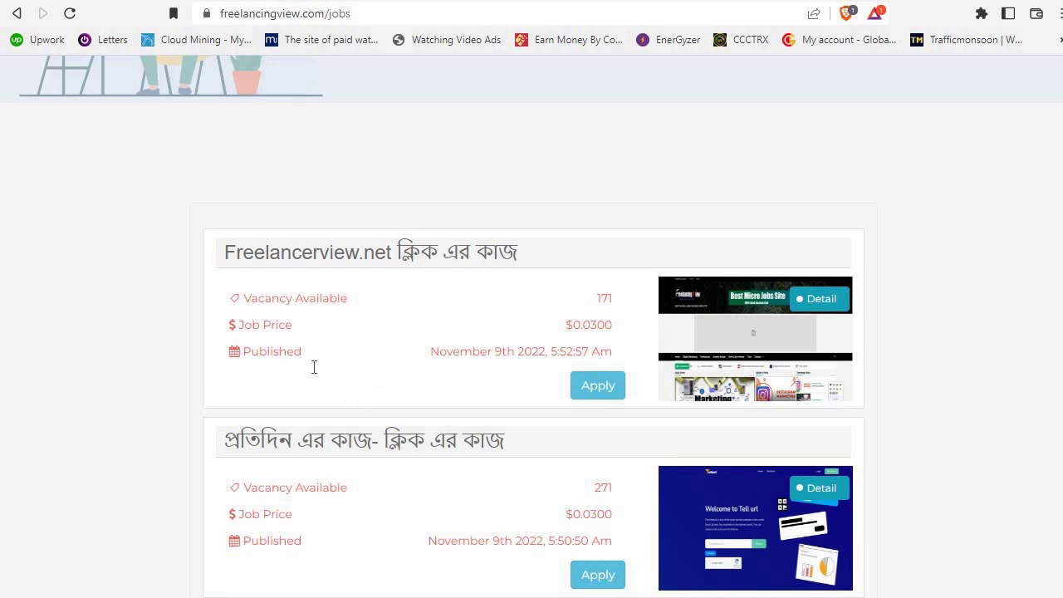
pyautogui.scroll(-3, 313, 368)
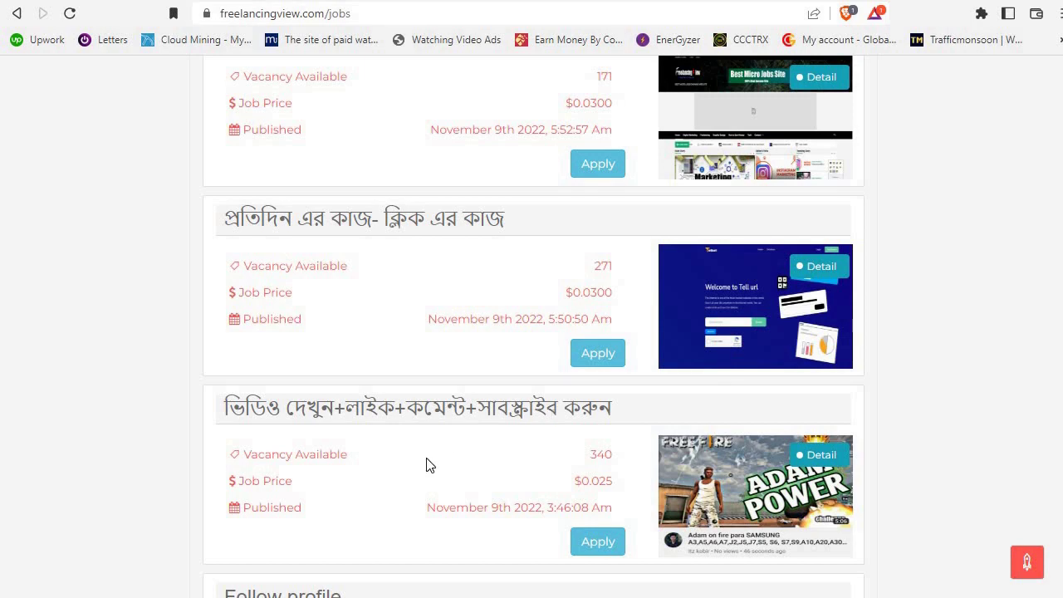
pyautogui.scroll(-4, 426, 465)
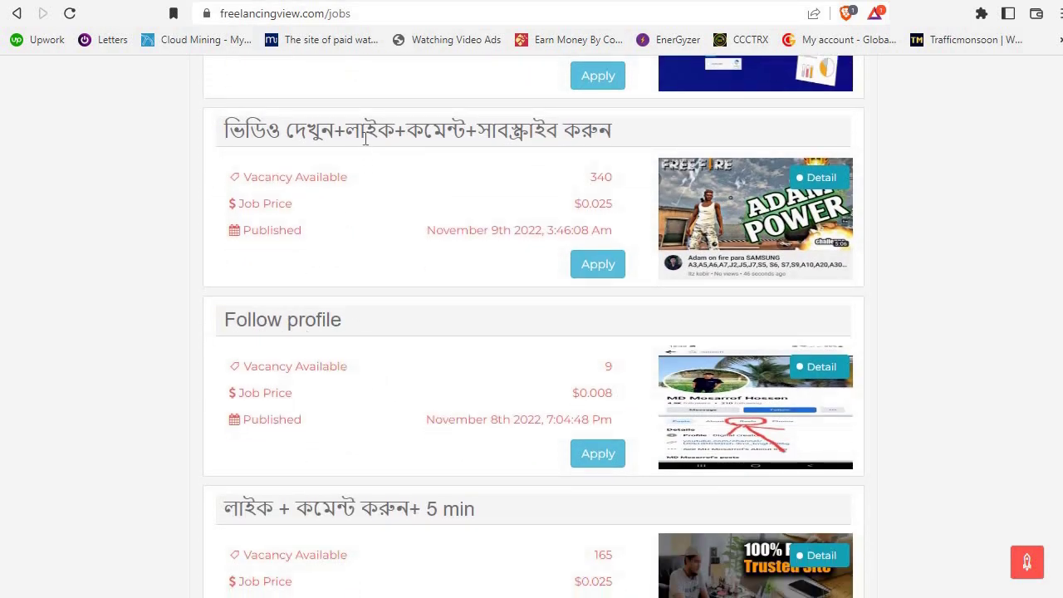
pyautogui.moveTo(224, 133); pyautogui.dragTo(468, 131)
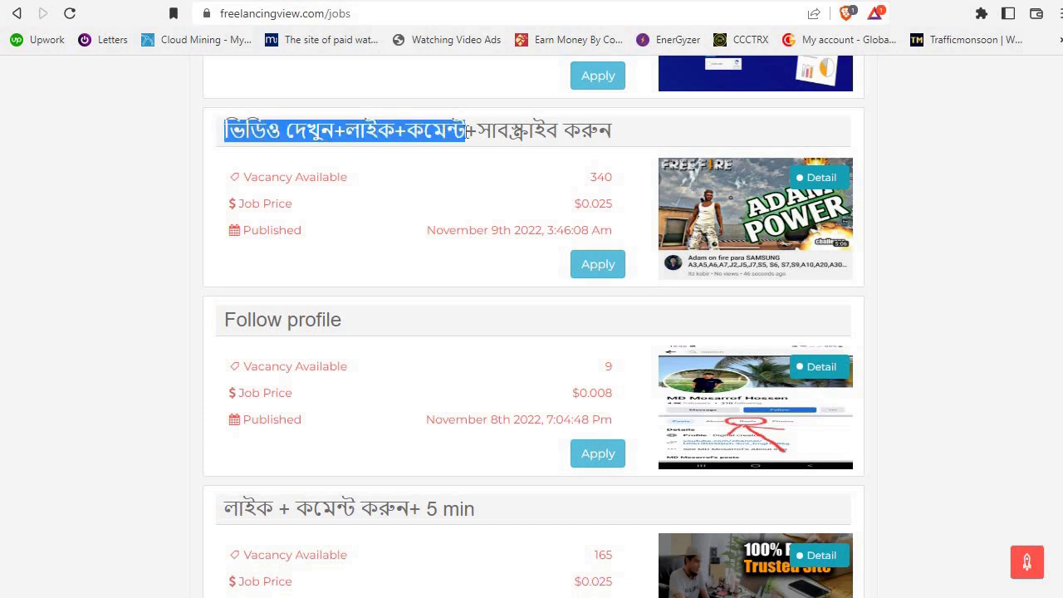
# Open the application page for the video watch, like, comment and subscribe job and copy its YouTube search term.
pyautogui.moveTo(571, 131); pyautogui.dragTo(611, 131)
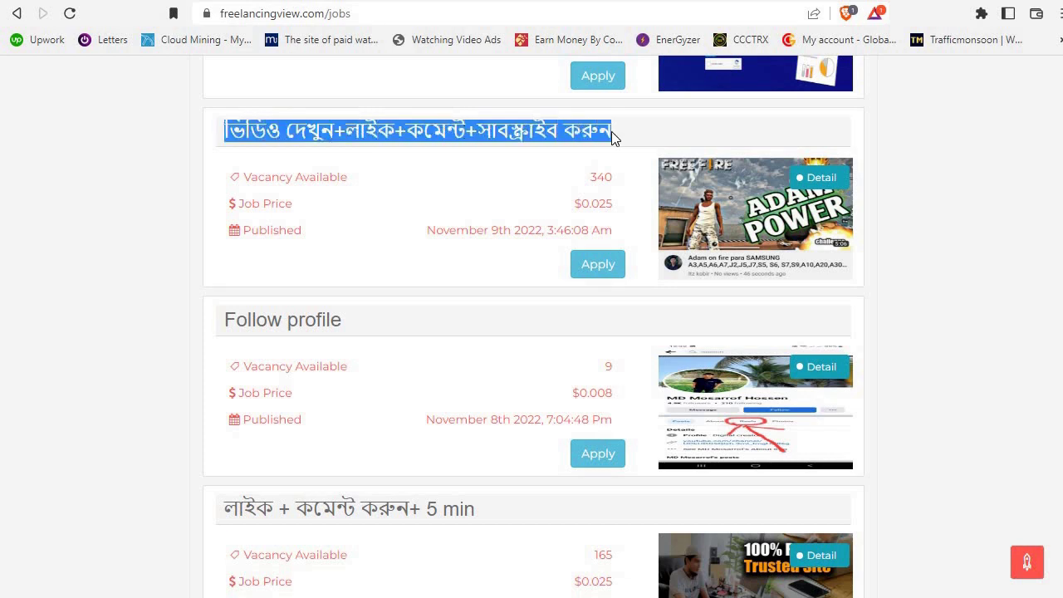
pyautogui.click(592, 273)
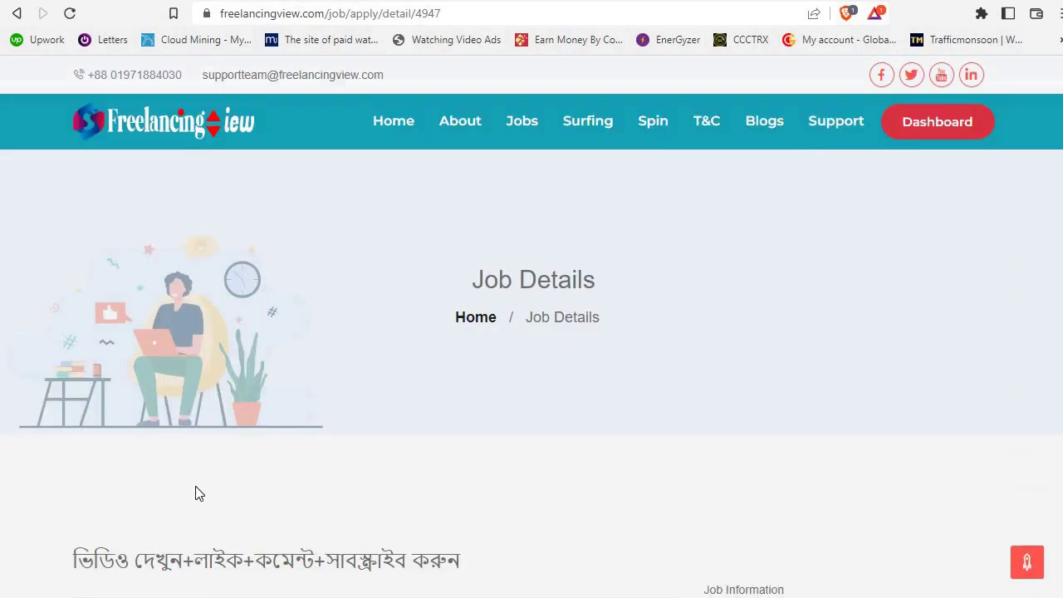
pyautogui.scroll(-7, 321, 481)
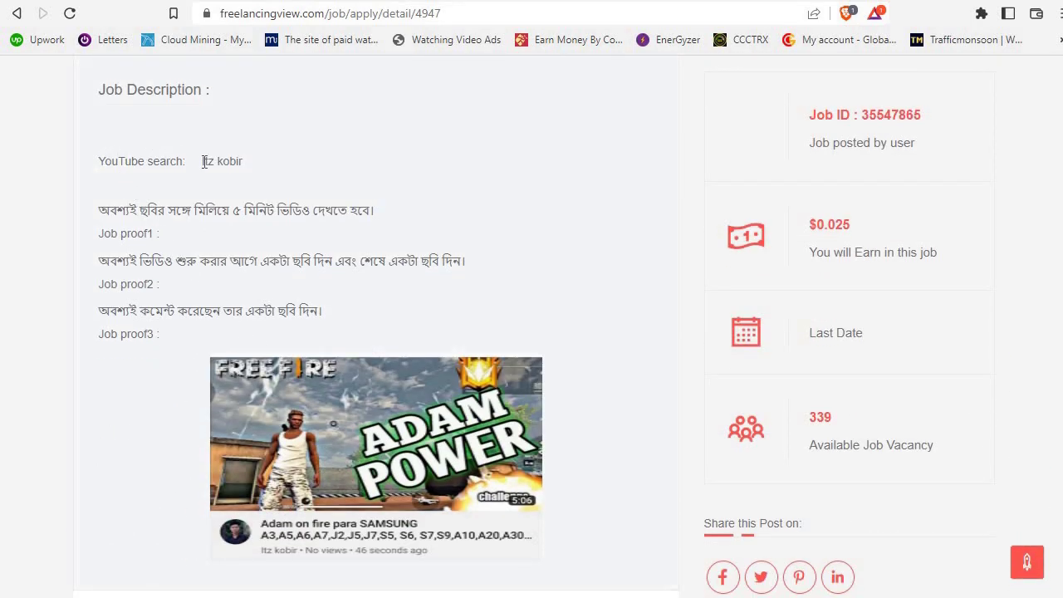
pyautogui.moveTo(203, 164); pyautogui.dragTo(247, 159)
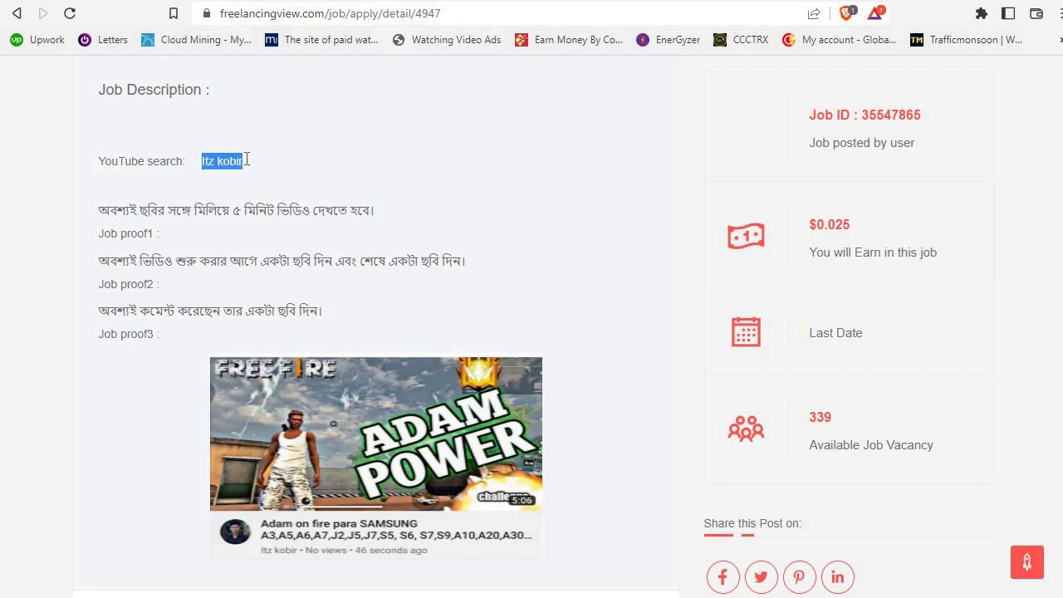
pyautogui.rightClick(224, 161)
pyautogui.click(249, 172)
# Highlight the before-and-after screenshot and comment screenshot requirements, look over the completed-job submission form, and return to the page's beginning.
pyautogui.moveTo(113, 264); pyautogui.dragTo(506, 259)
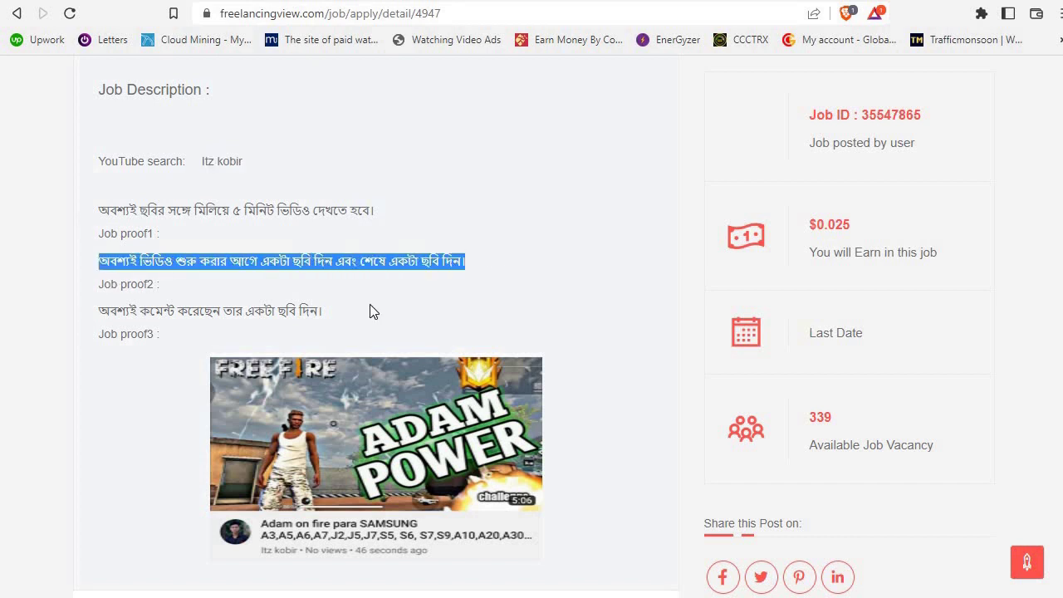
pyautogui.moveTo(103, 312); pyautogui.dragTo(362, 316)
pyautogui.scroll(-1, 323, 394)
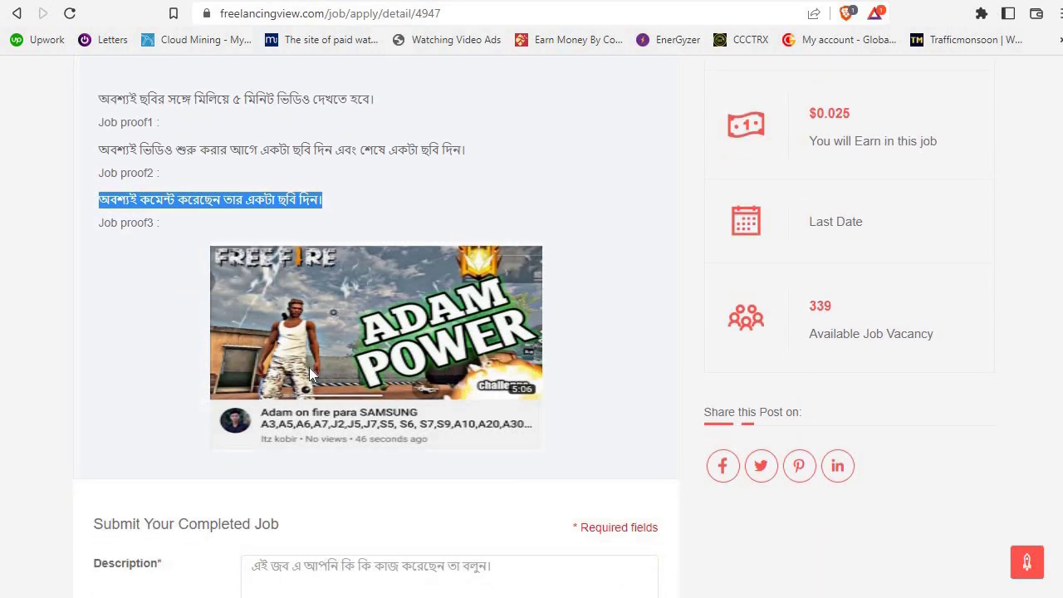
pyautogui.scroll(-3, 308, 373)
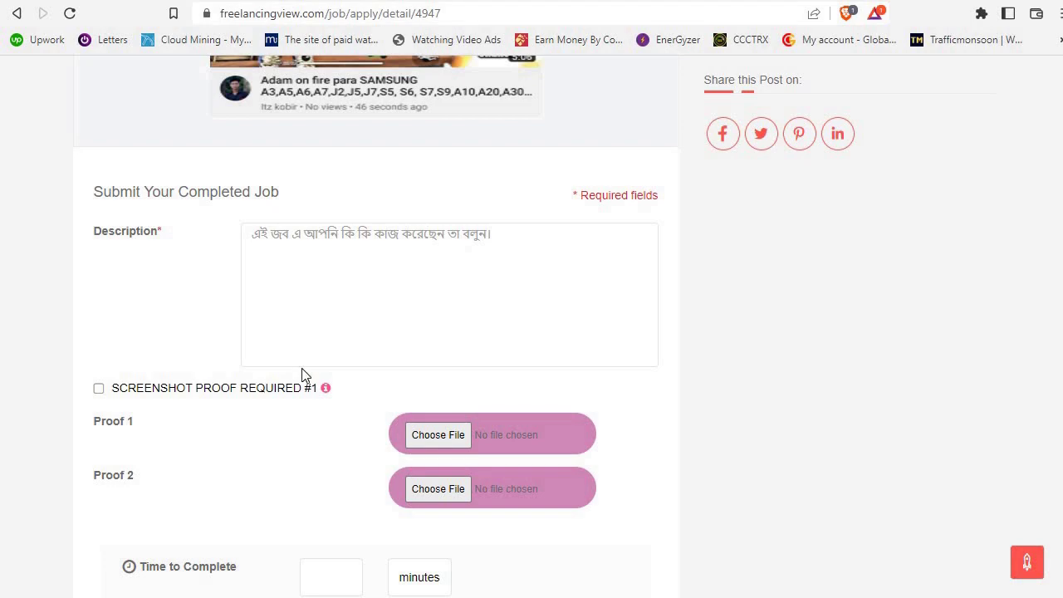
pyautogui.scroll(10, 321, 375)
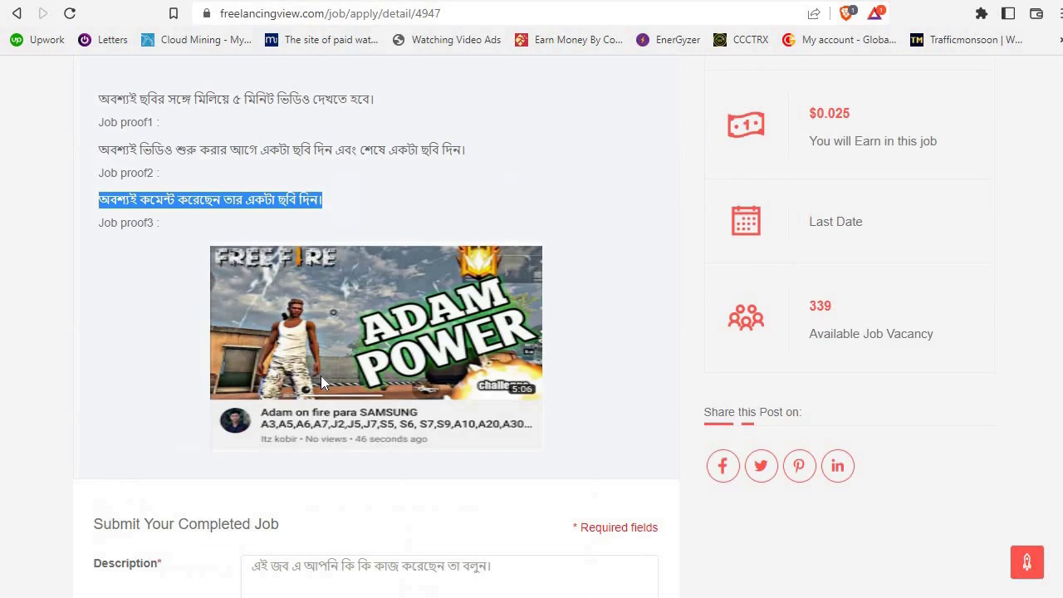
pyautogui.scroll(2, 323, 378)
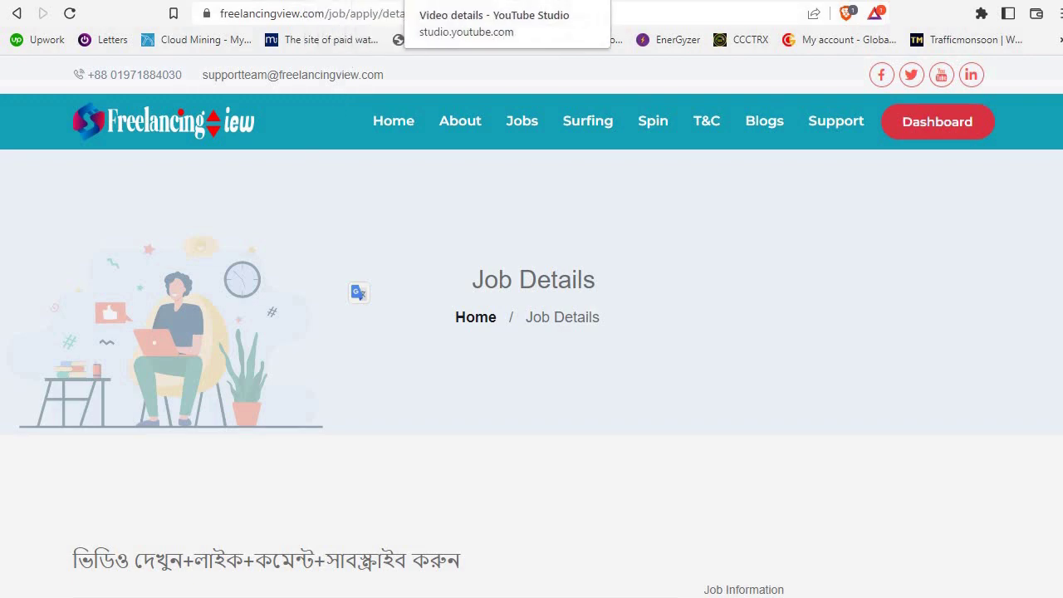
# Switch to the YouTube Studio page, load youtube.com there and search for the channel name copied from the job description.
pyautogui.click(465, 0)
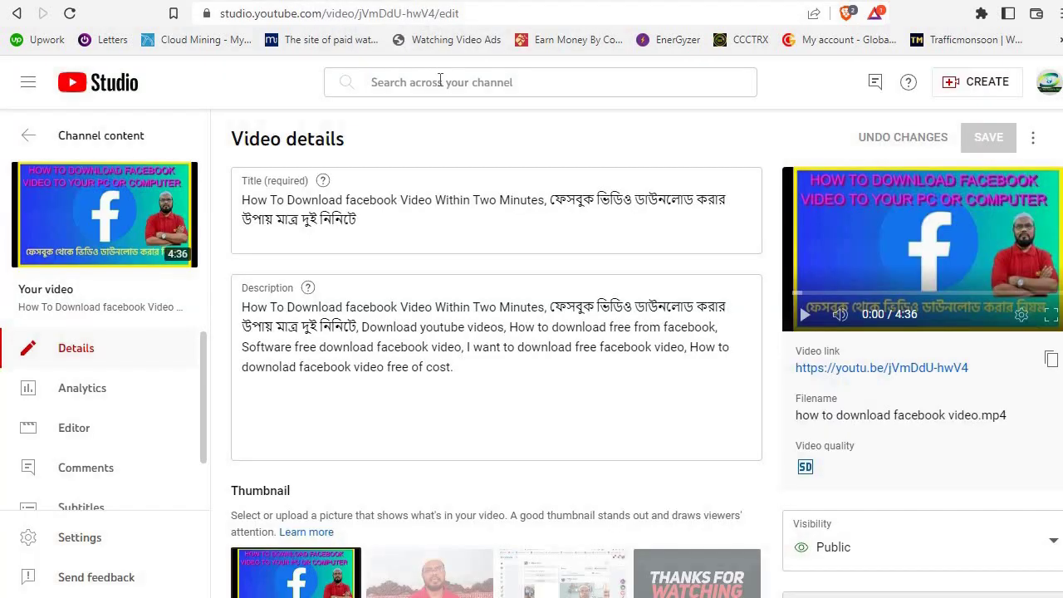
pyautogui.click(438, 18)
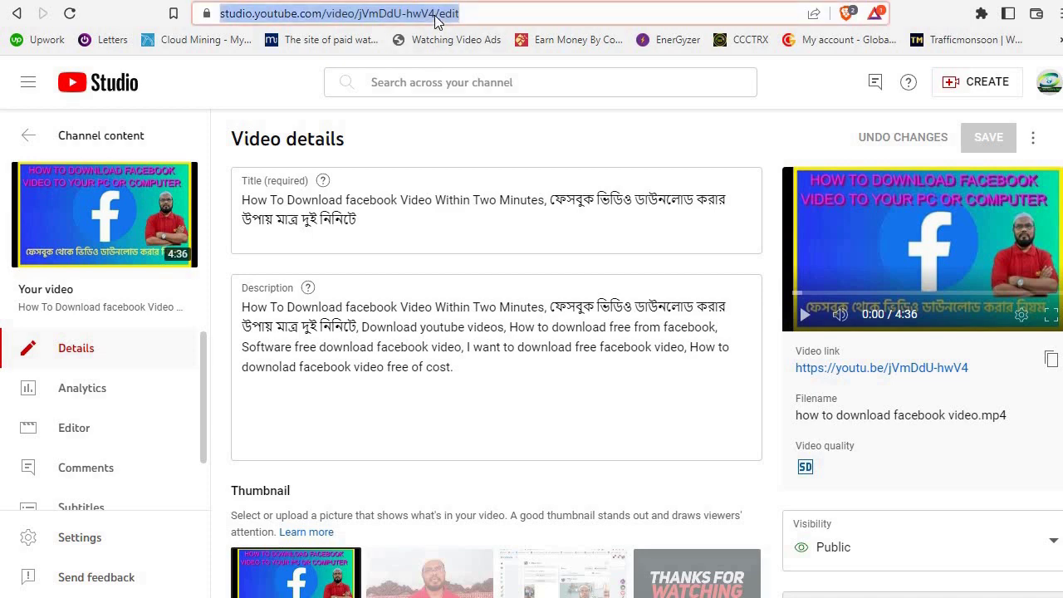
pyautogui.write('you')
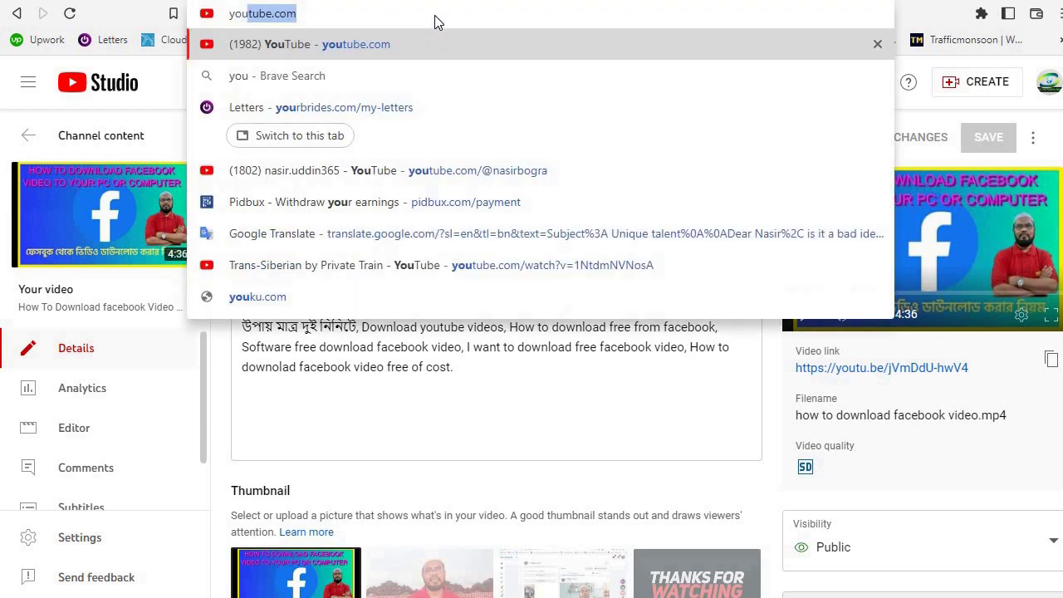
pyautogui.press('Return')
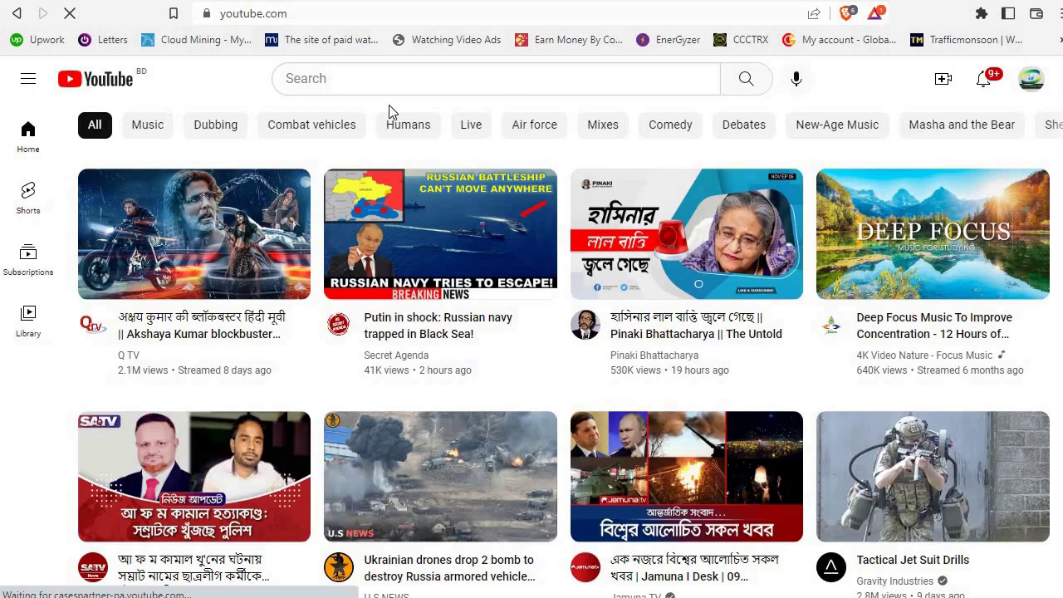
pyautogui.rightClick(350, 72)
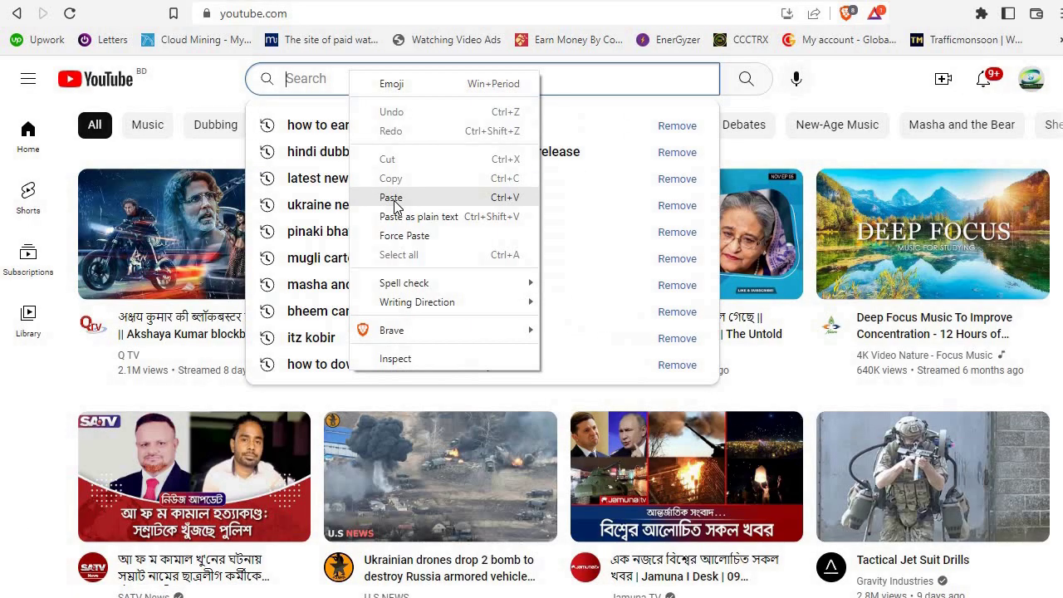
pyautogui.click(395, 199)
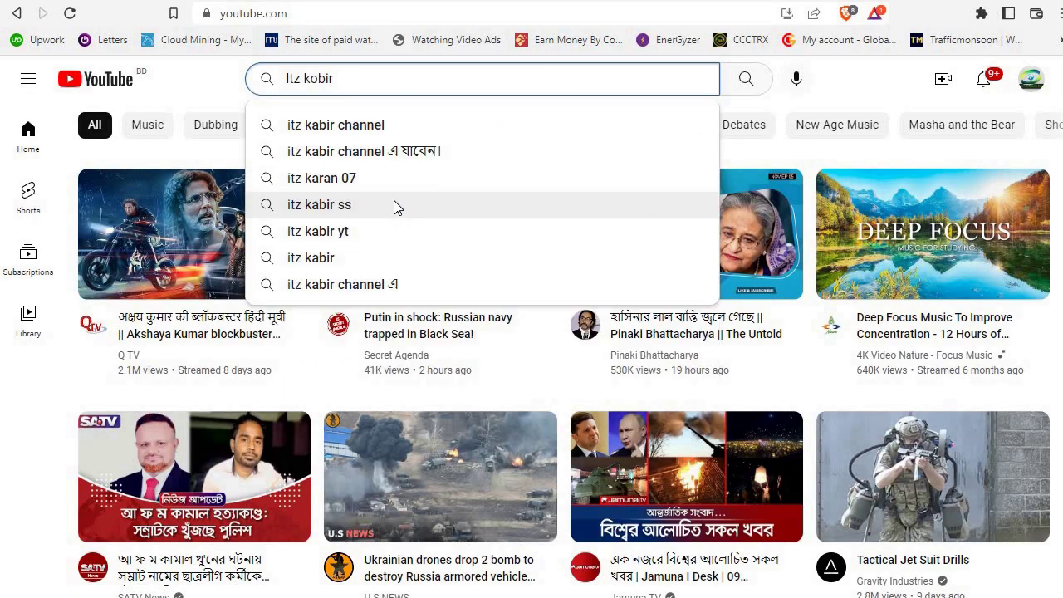
pyautogui.click(745, 83)
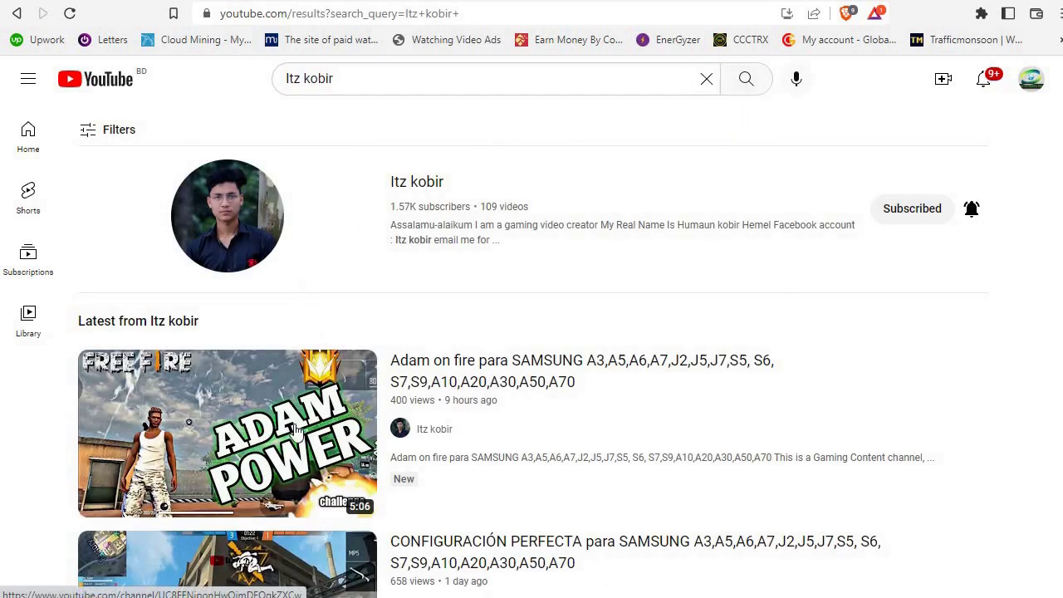
# Open the channel's latest video, "Adam on fire para SAMSUNG", from the search results.
pyautogui.moveTo(573, 409)
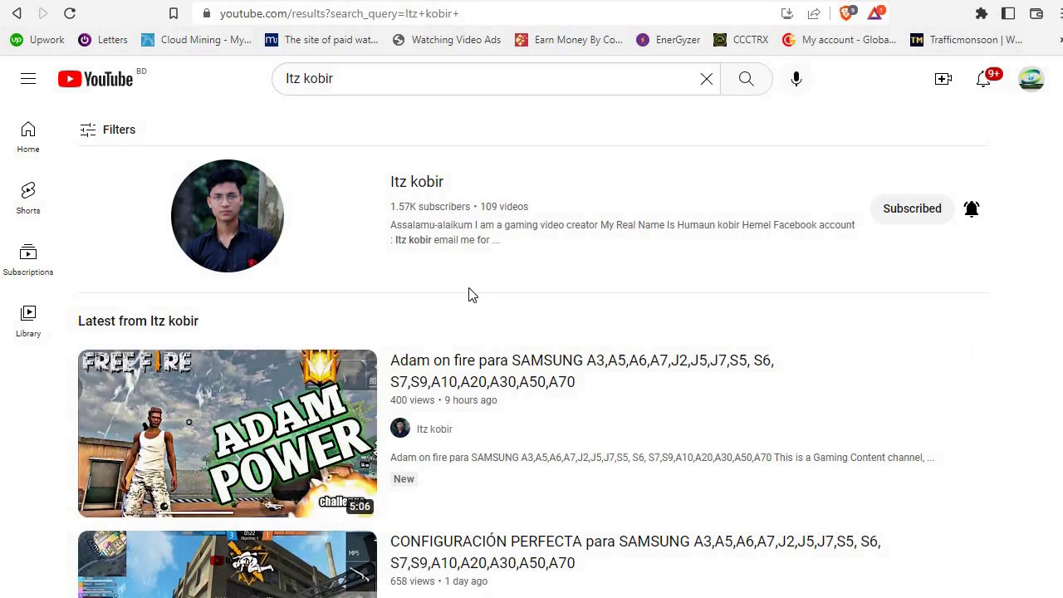
pyautogui.scroll(-2, 468, 295)
pyautogui.click(345, 280)
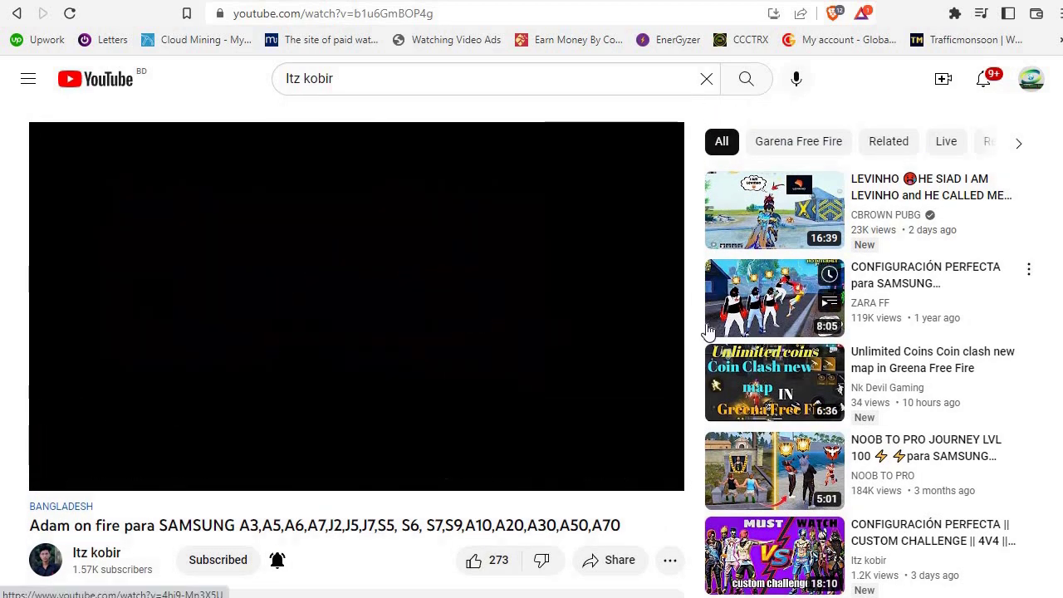
# In Paint, reposition the pasted screenshot and crop it to the video player, title and channel row, about 841 × 555 px.
pyautogui.moveTo(708, 331)
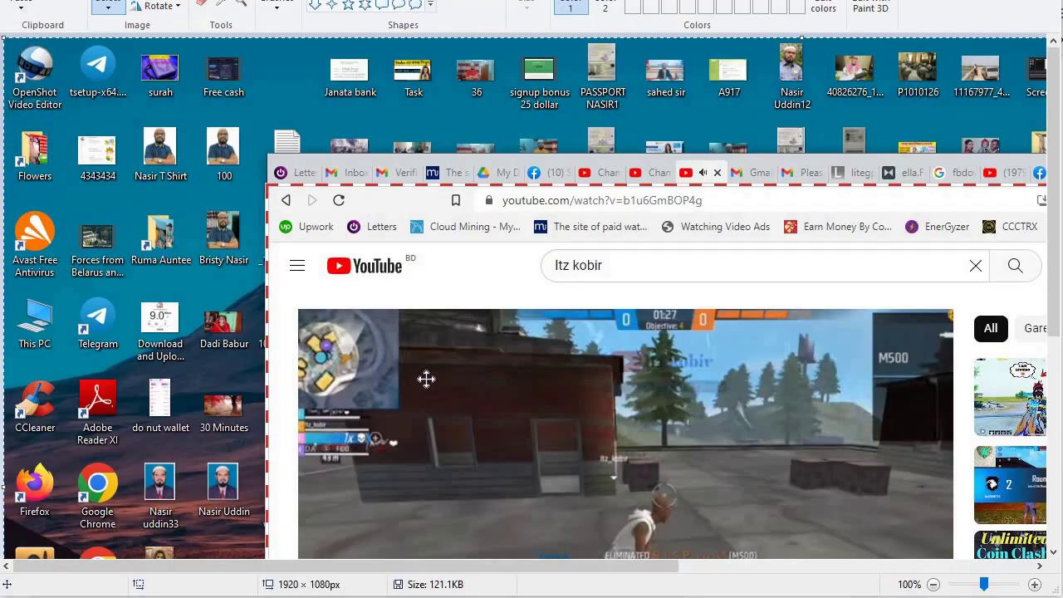
pyautogui.moveTo(421, 375)
pyautogui.mouseDown()
pyautogui.moveTo(310, 294)
pyautogui.moveTo(227, 180)
pyautogui.moveTo(186, 168)
pyautogui.mouseUp()
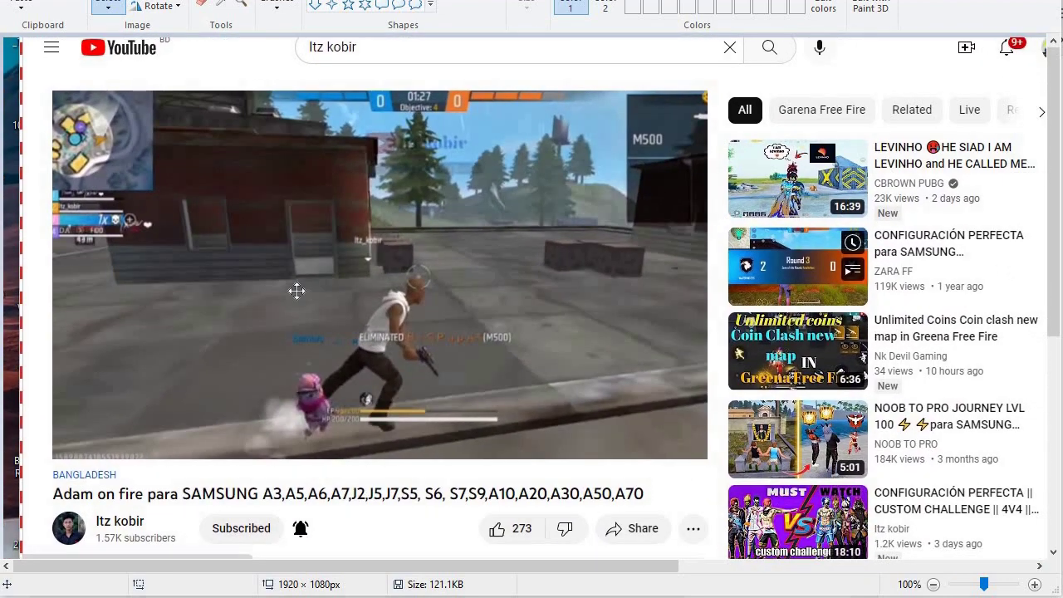
pyautogui.moveTo(297, 290); pyautogui.dragTo(292, 247)
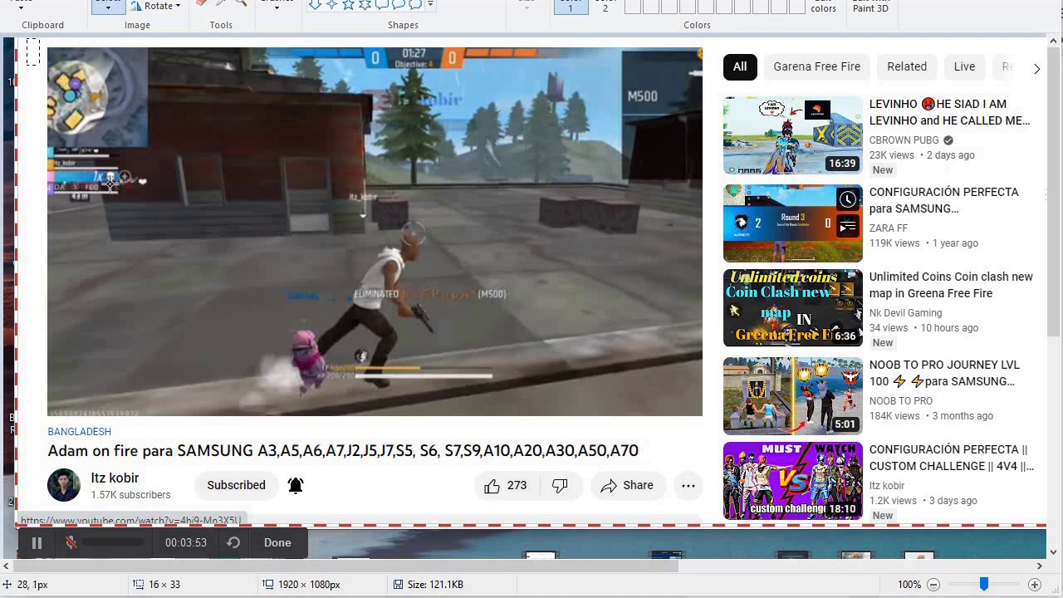
pyautogui.moveTo(111, 184)
pyautogui.mouseDown()
pyautogui.moveTo(200, 344)
pyautogui.moveTo(310, 484)
pyautogui.mouseUp()
pyautogui.moveTo(496, 504); pyautogui.dragTo(724, 498)
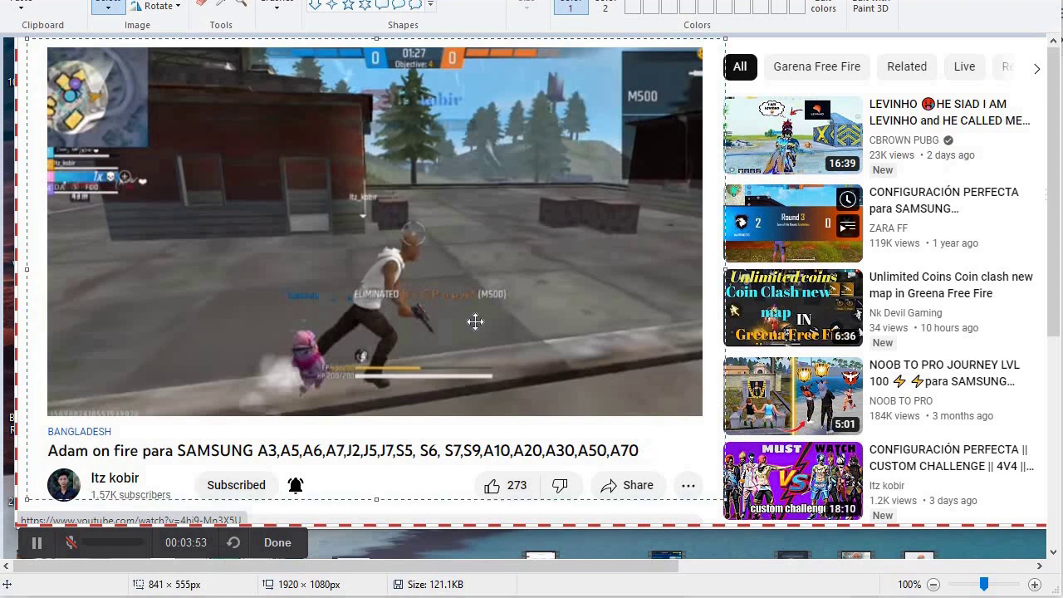
pyautogui.hotkey('ctrl', 'shift', 'x')
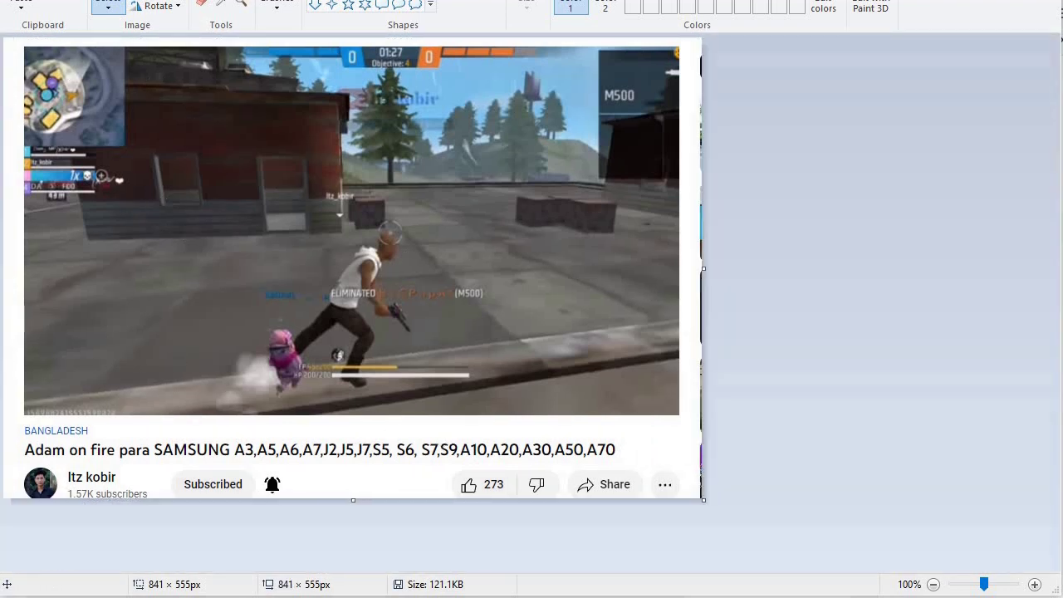
# Save the cropped screenshot to the Desktop as a JPEG picture named 1.
pyautogui.click(23, 0)
pyautogui.moveTo(52, 86)
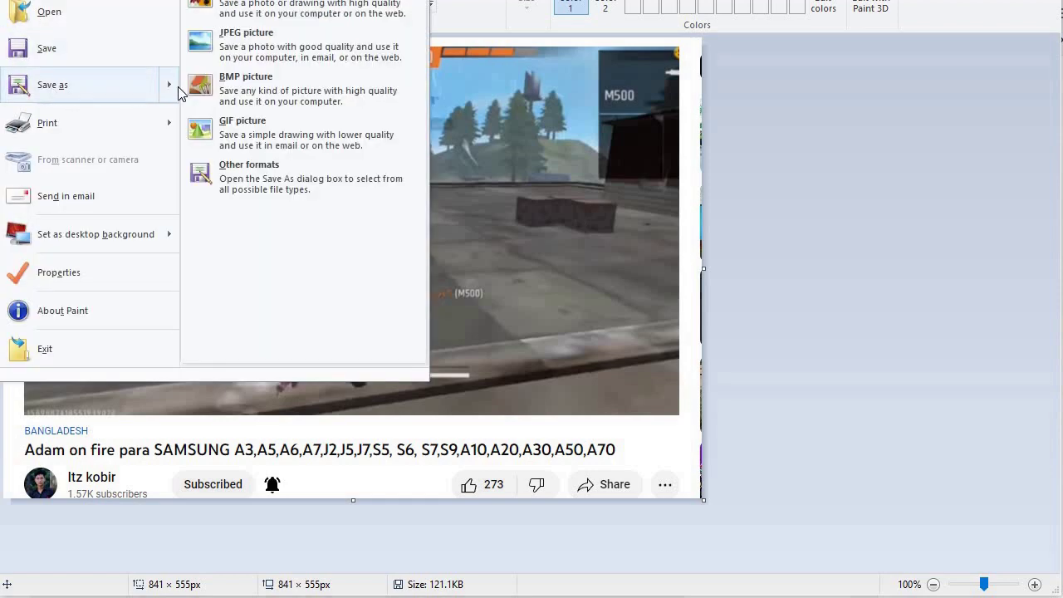
pyautogui.click(231, 52)
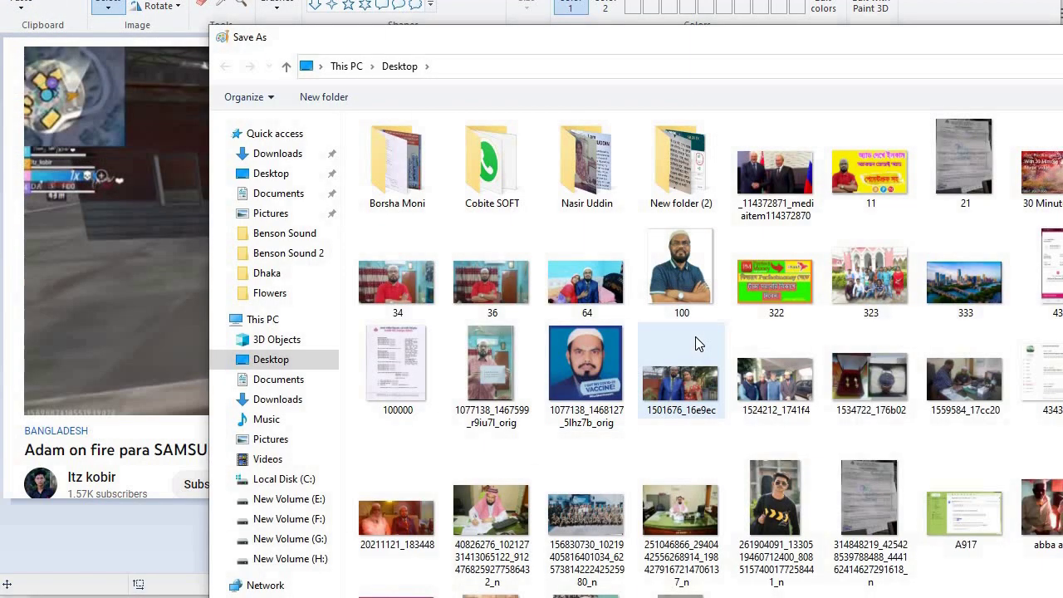
pyautogui.write('1')
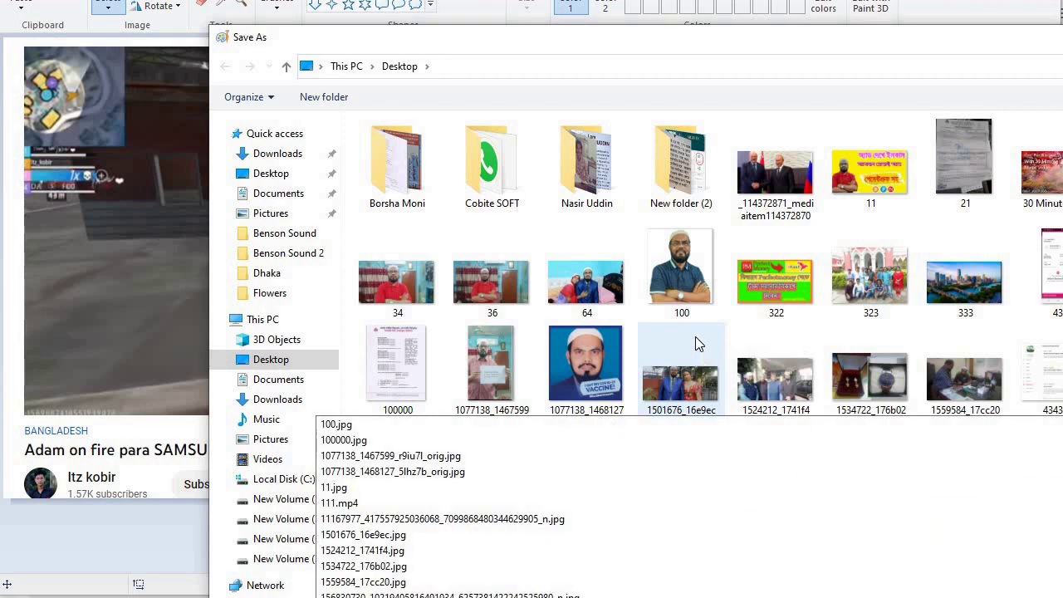
pyautogui.press('Return')
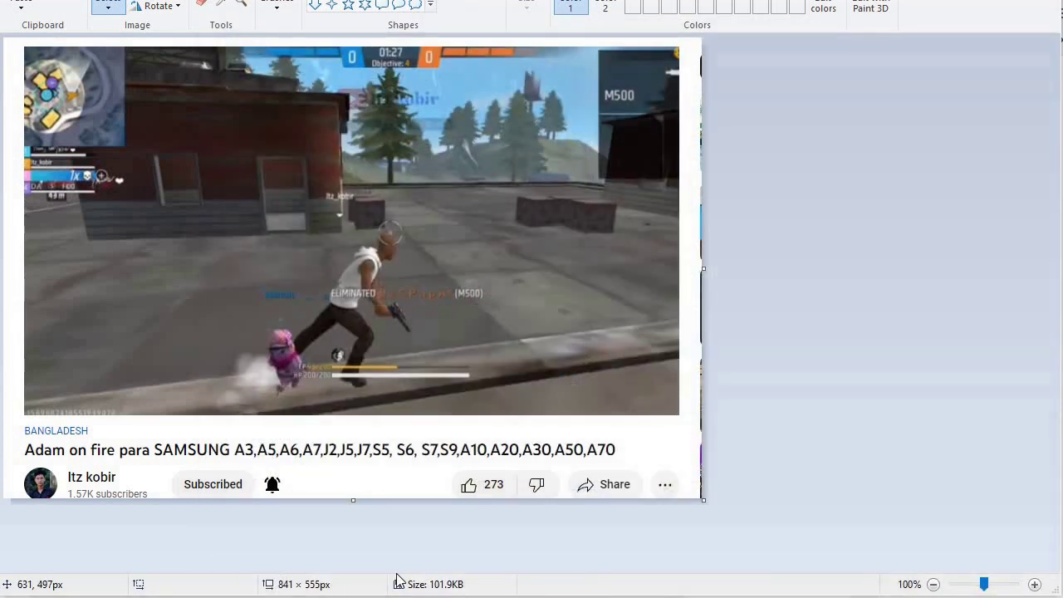
# Switch back to the YouTube video in the browser and like it.
pyautogui.hotkey('alt', 'Tab')
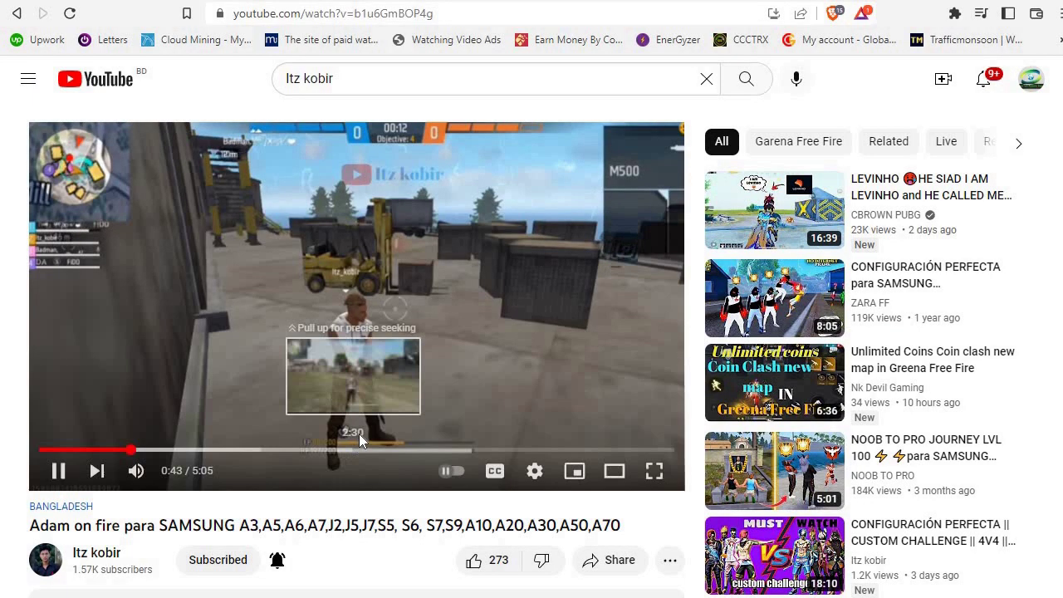
pyautogui.scroll(-3, 416, 373)
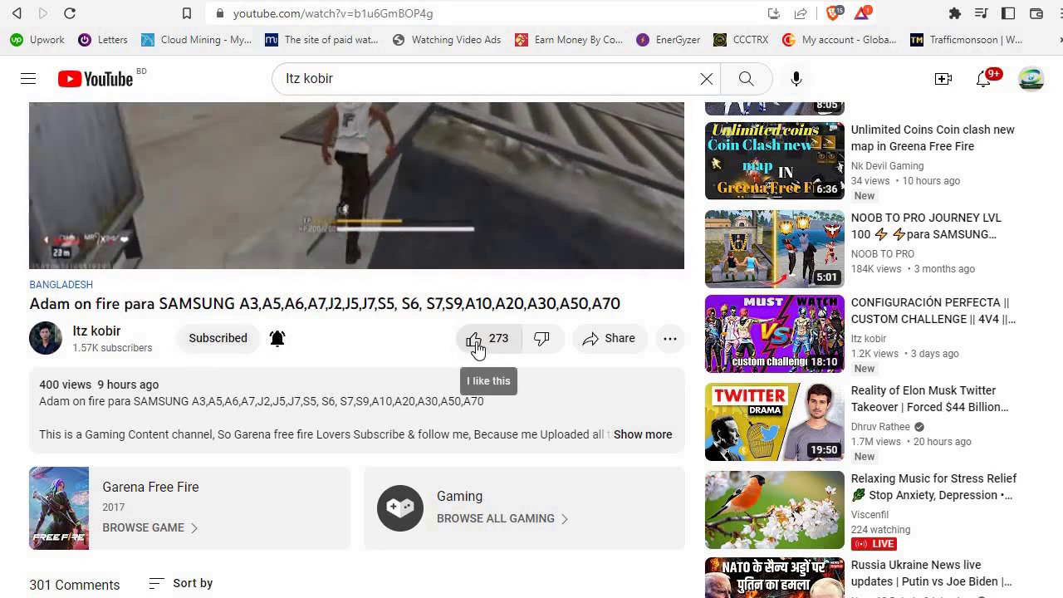
pyautogui.click(474, 338)
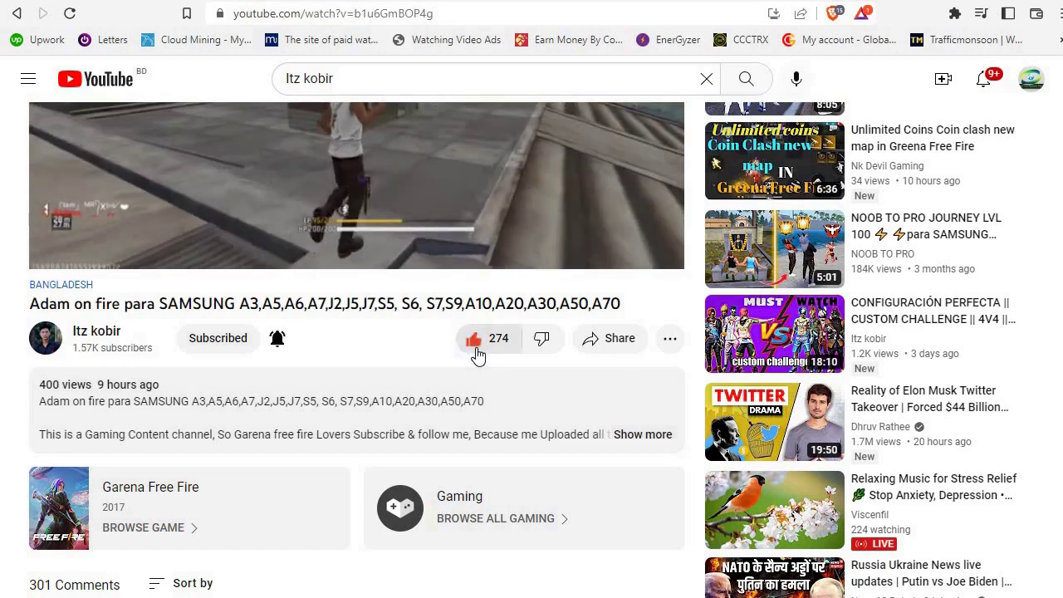
# Find the comment beginning "ভাইয়া ভালো খেলেছ। গেমের সাউন্ড কোয়ালিটি ভালো।" under the video and copy its text.
pyautogui.scroll(-2, 370, 426)
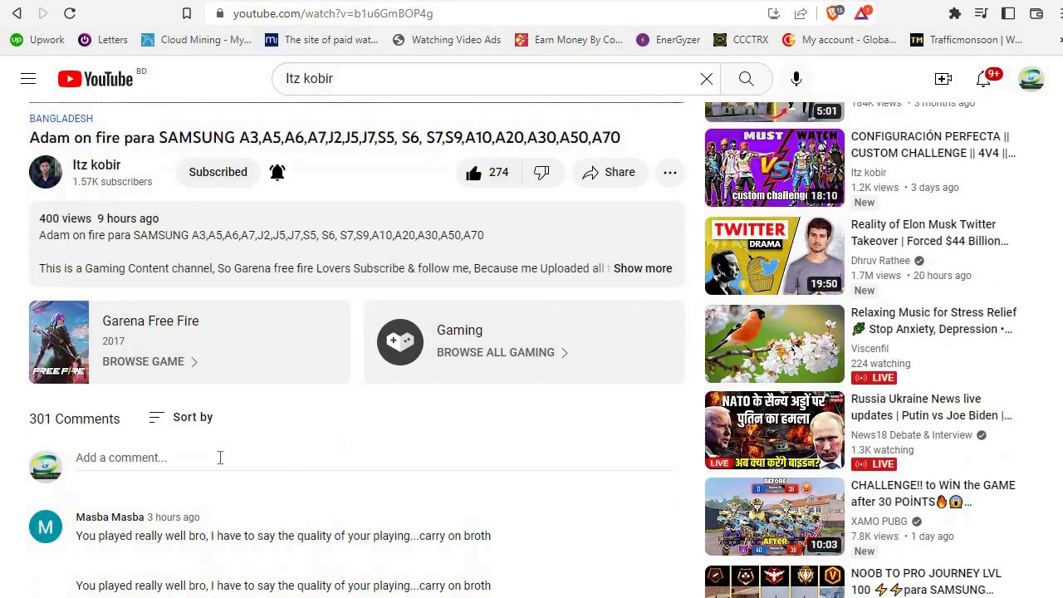
pyautogui.click(143, 465)
pyautogui.scroll(-3, 550, 446)
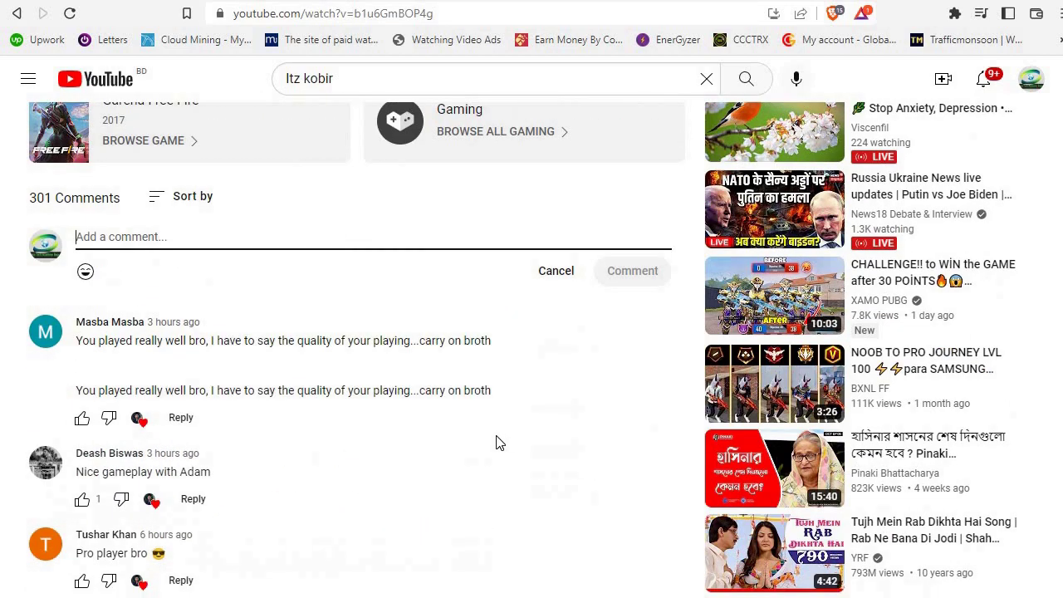
pyautogui.scroll(-2, 498, 442)
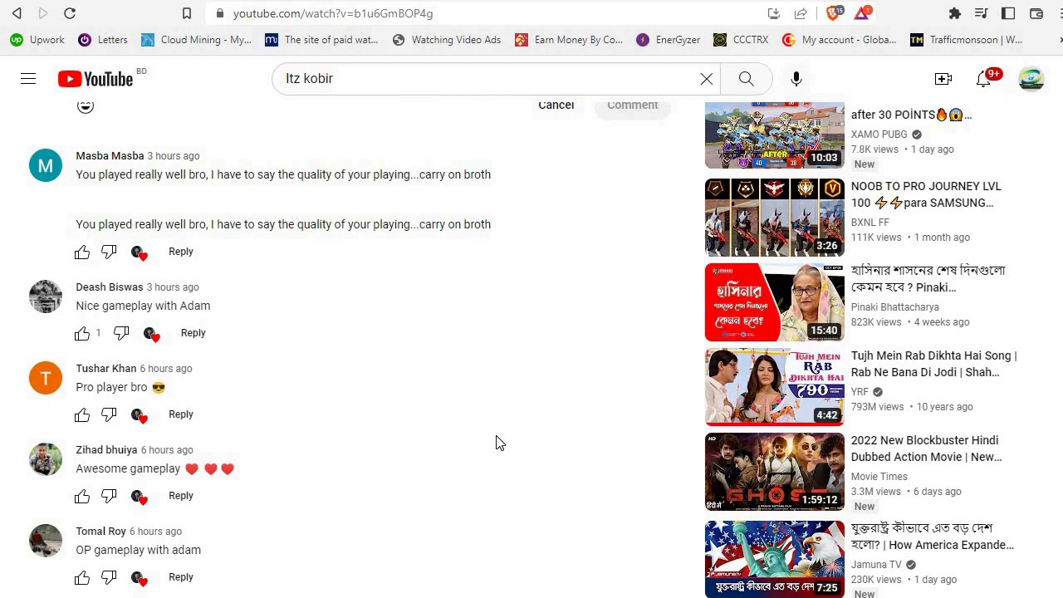
pyautogui.scroll(-13, 498, 443)
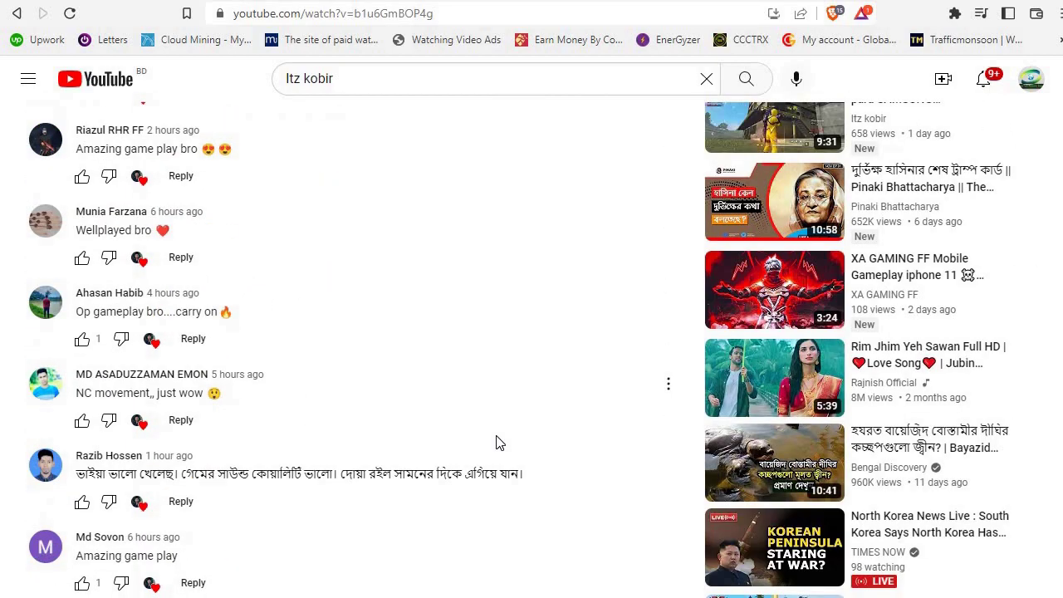
pyautogui.scroll(-2, 496, 442)
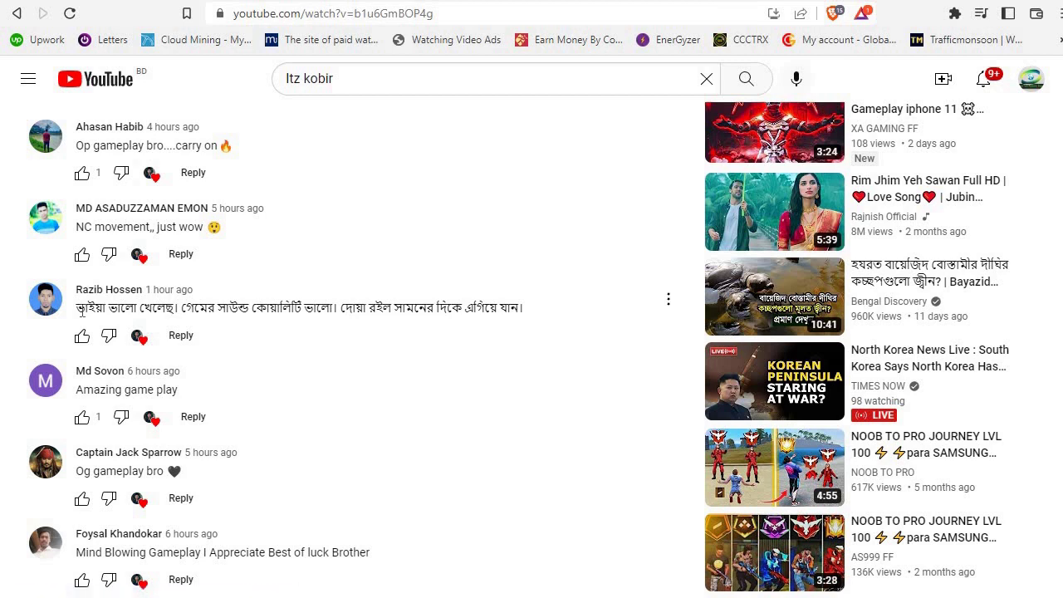
pyautogui.moveTo(75, 308); pyautogui.dragTo(528, 309)
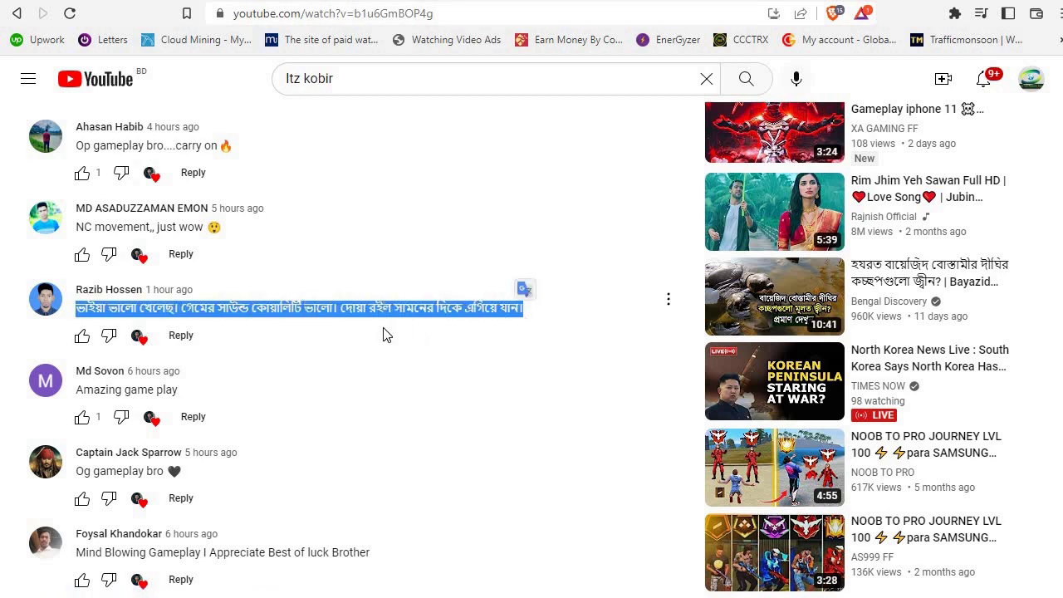
pyautogui.rightClick(348, 305)
pyautogui.click(386, 316)
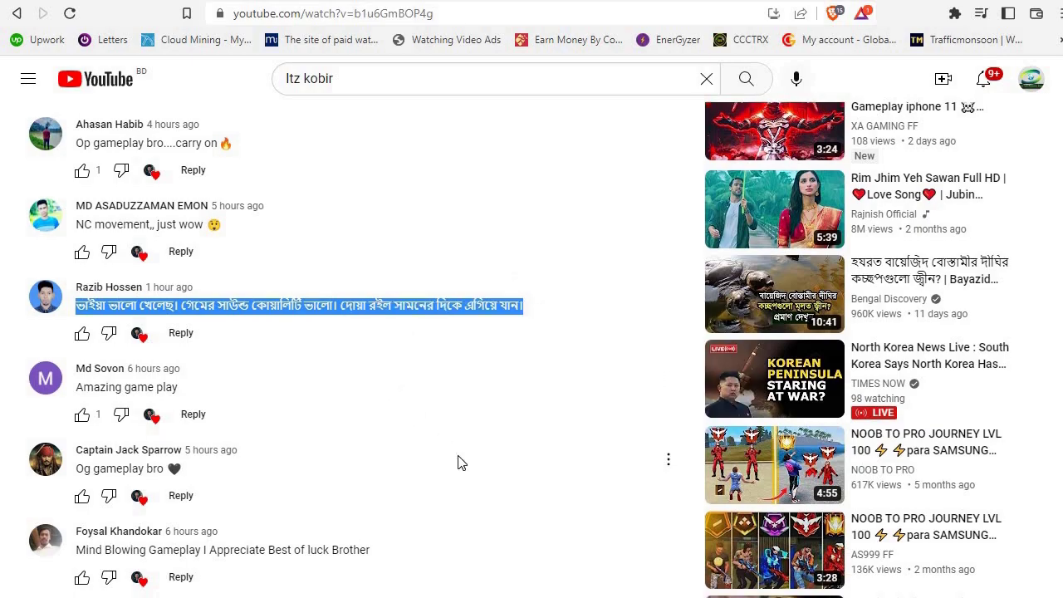
# Paste the copied Bengali text into the new comment field of the video.
pyautogui.scroll(15, 461, 463)
pyautogui.scroll(5, 462, 463)
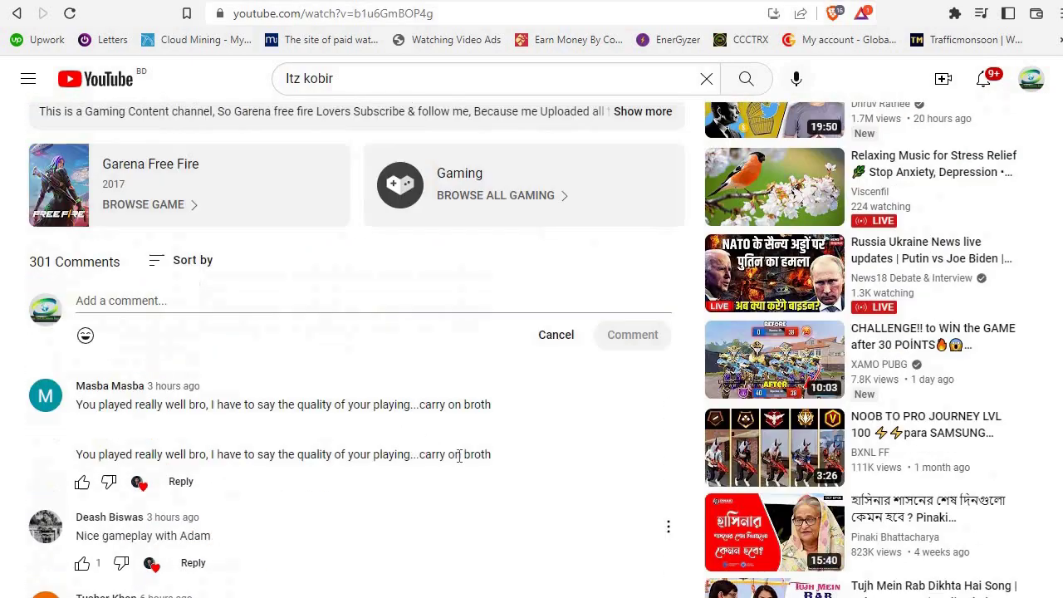
pyautogui.click(458, 454)
pyautogui.scroll(-1, 332, 415)
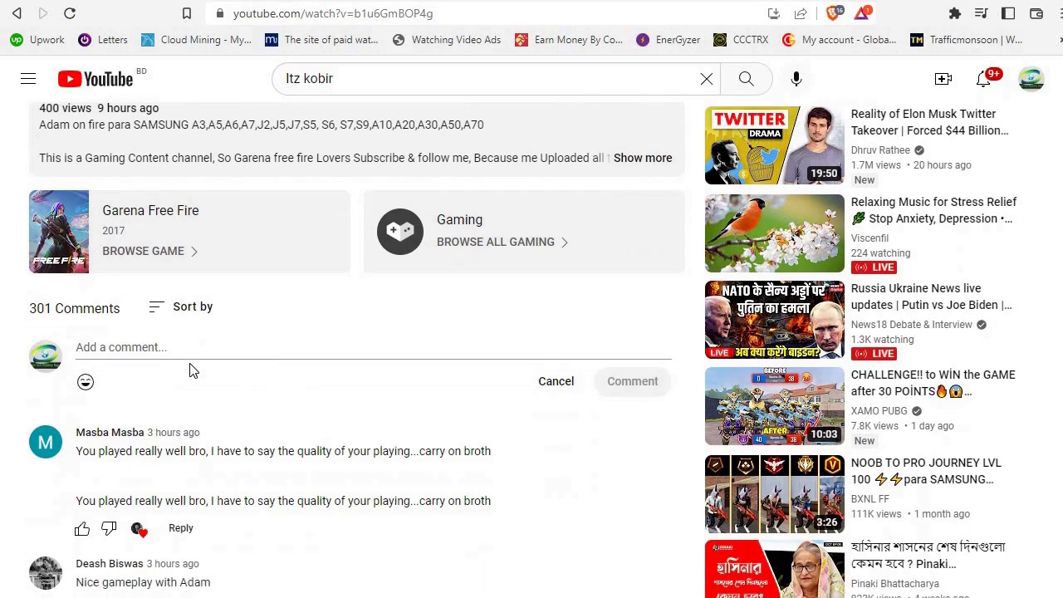
pyautogui.click(133, 346)
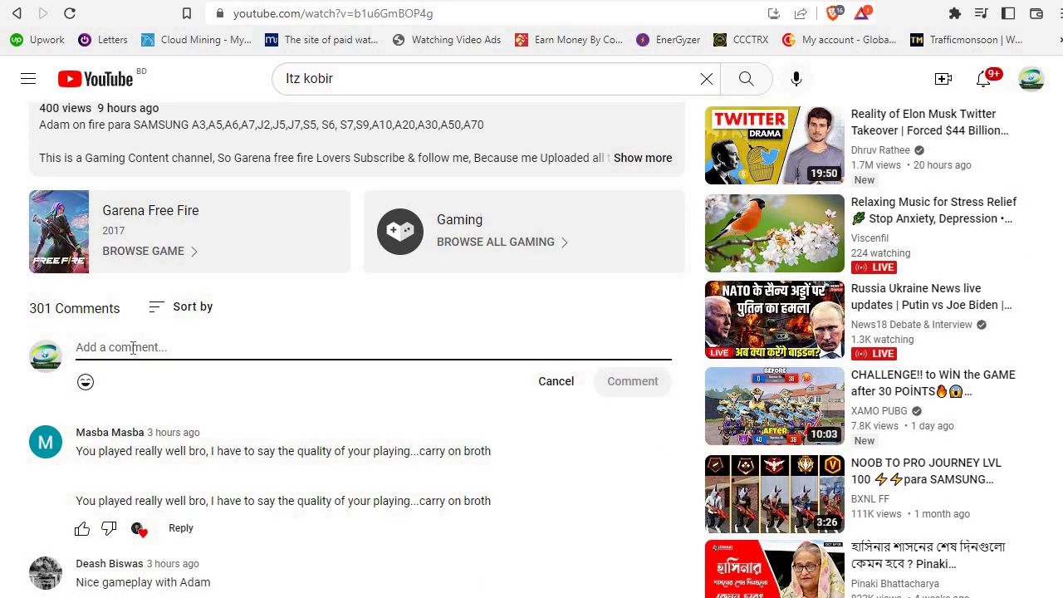
pyautogui.hotkey('ctrl', 'v')
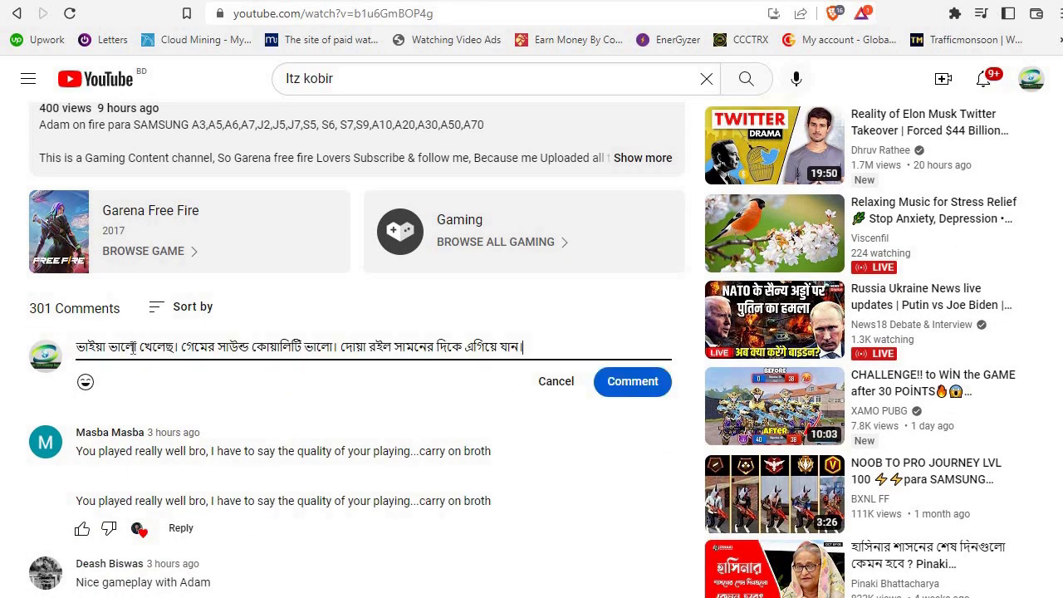
# Break the comment into a new line before "দোয়া রইল", append "গুড লাক।" and post it.
pyautogui.click(341, 346)
pyautogui.press('Return')
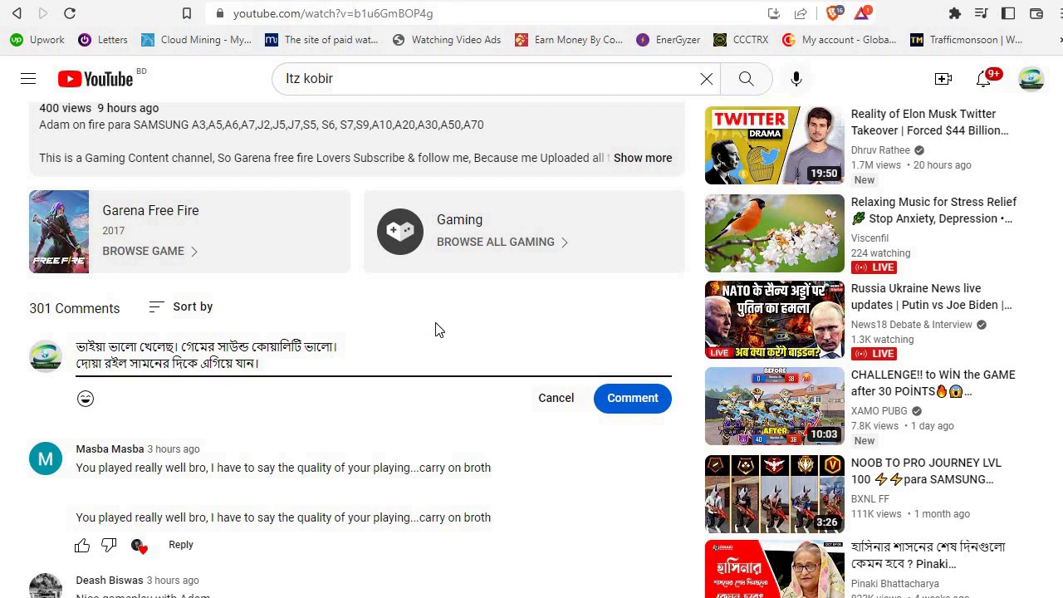
pyautogui.write('guD la')
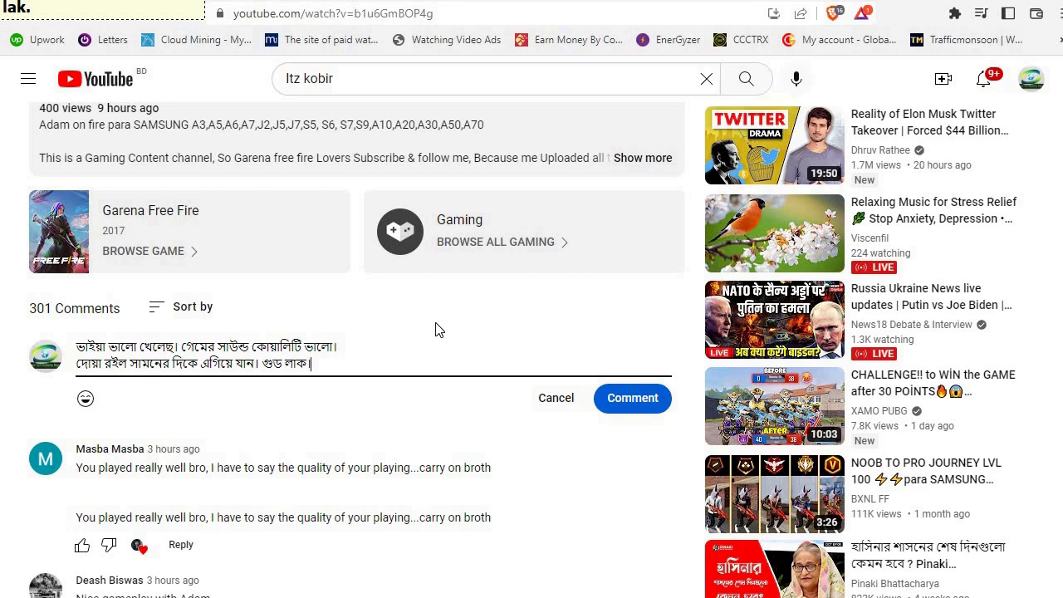
pyautogui.click(628, 403)
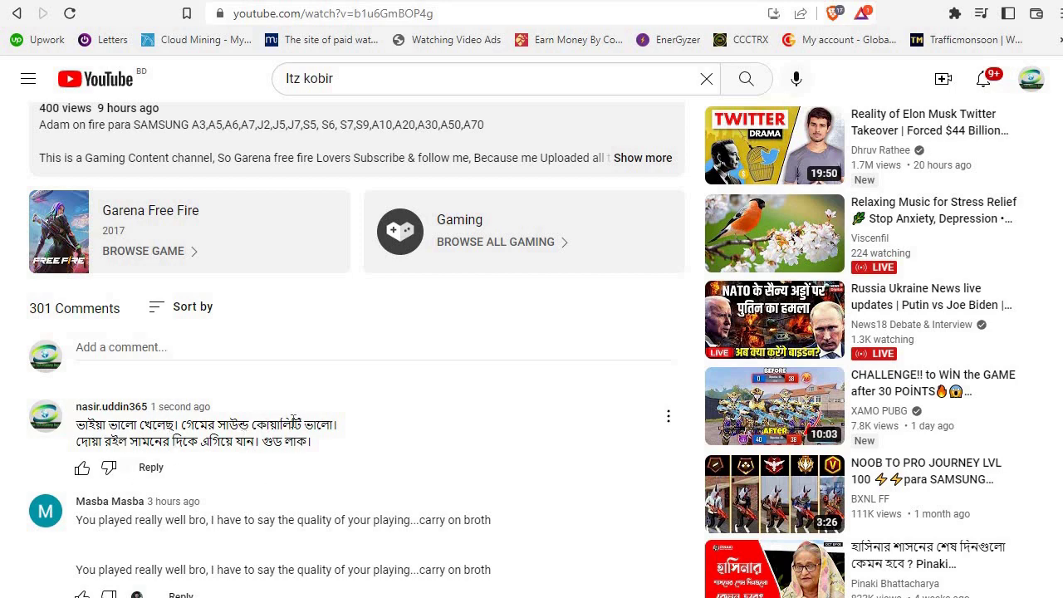
# Return to the video player and resume playback of the paused video.
pyautogui.scroll(-2, 295, 421)
pyautogui.scroll(6, 318, 401)
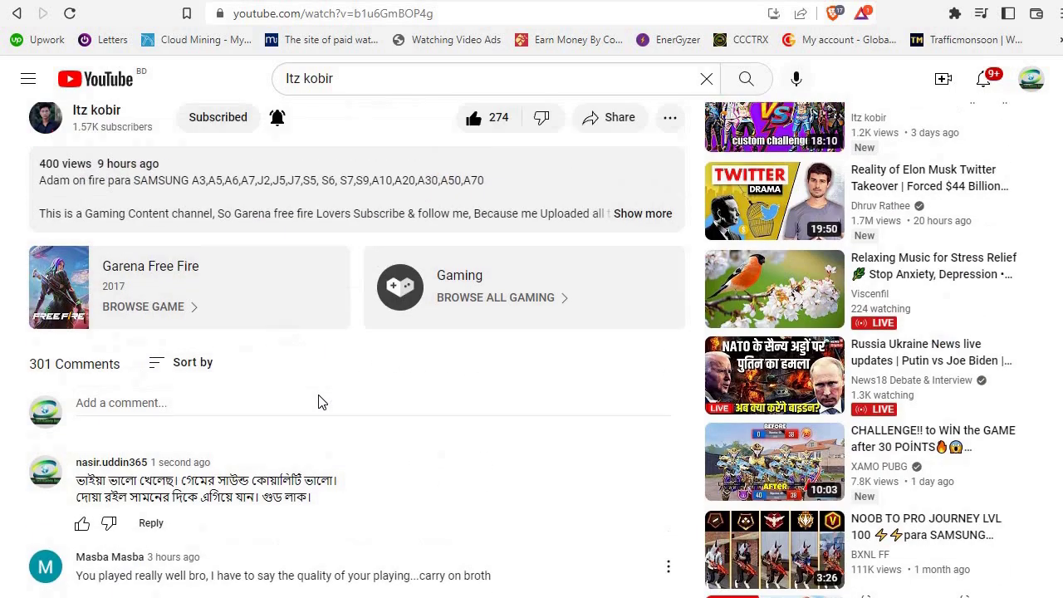
pyautogui.scroll(2, 321, 401)
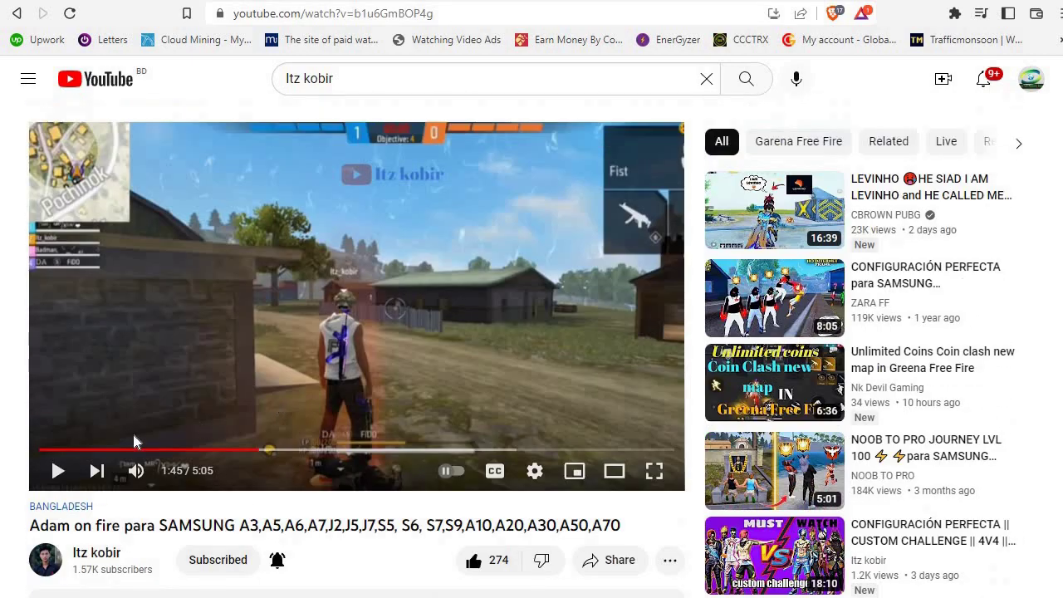
pyautogui.click(58, 470)
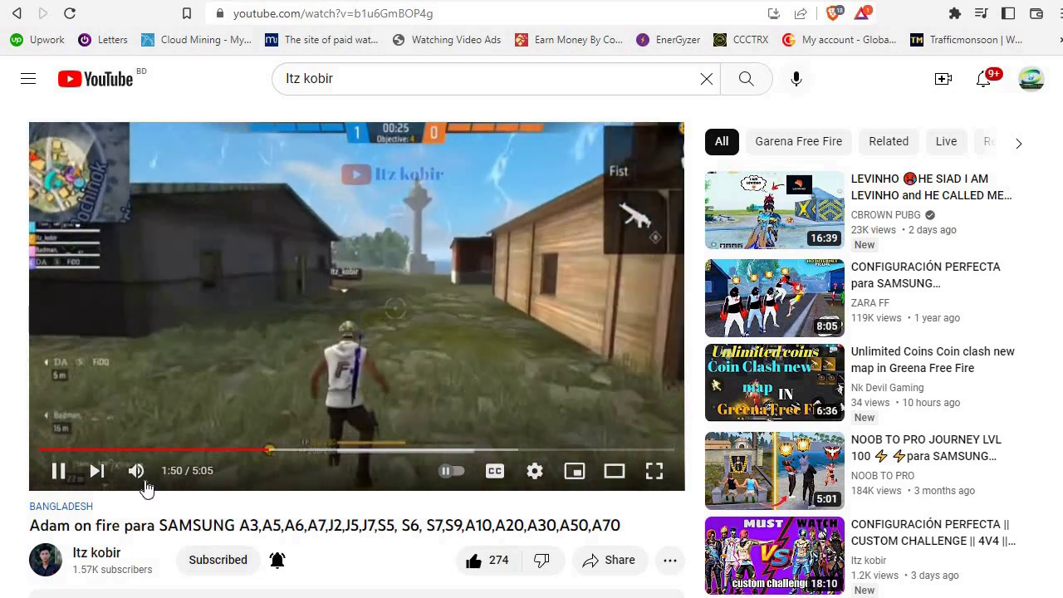
# On the freelancingview.com job page, start the completed job's description with "আপনার নির্দেশনা মোতাবেক কাজগুলো করা হয়েছে।".
pyautogui.hotkey('ctrl', 'Tab')
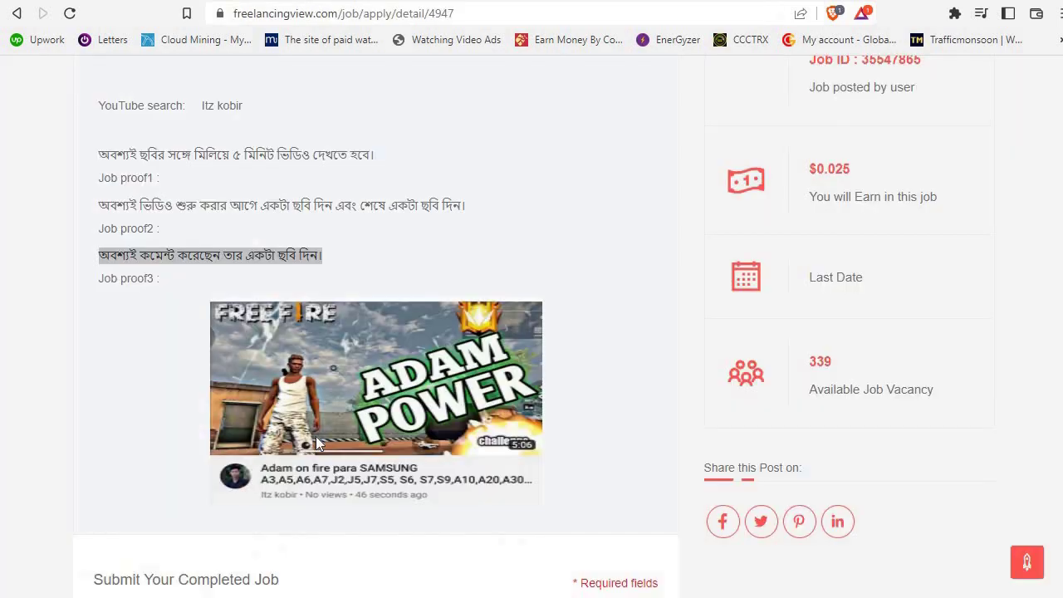
pyautogui.scroll(-4, 320, 436)
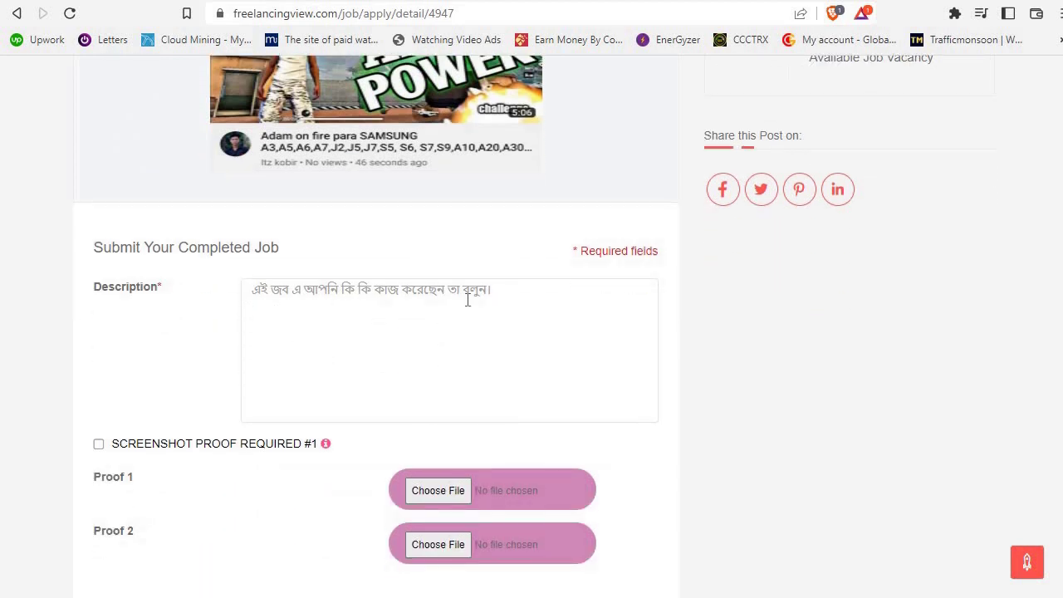
pyautogui.click(321, 300)
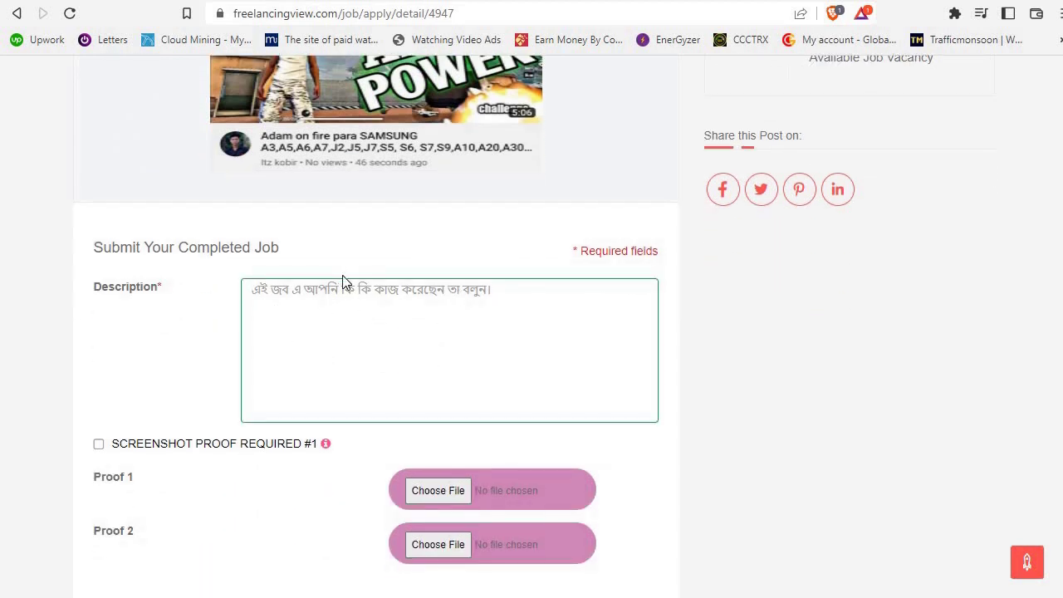
pyautogui.write('ap')
pyautogui.press('BackSpace')
pyautogui.press('BackSpace')
pyautogui.write('aponar ni')
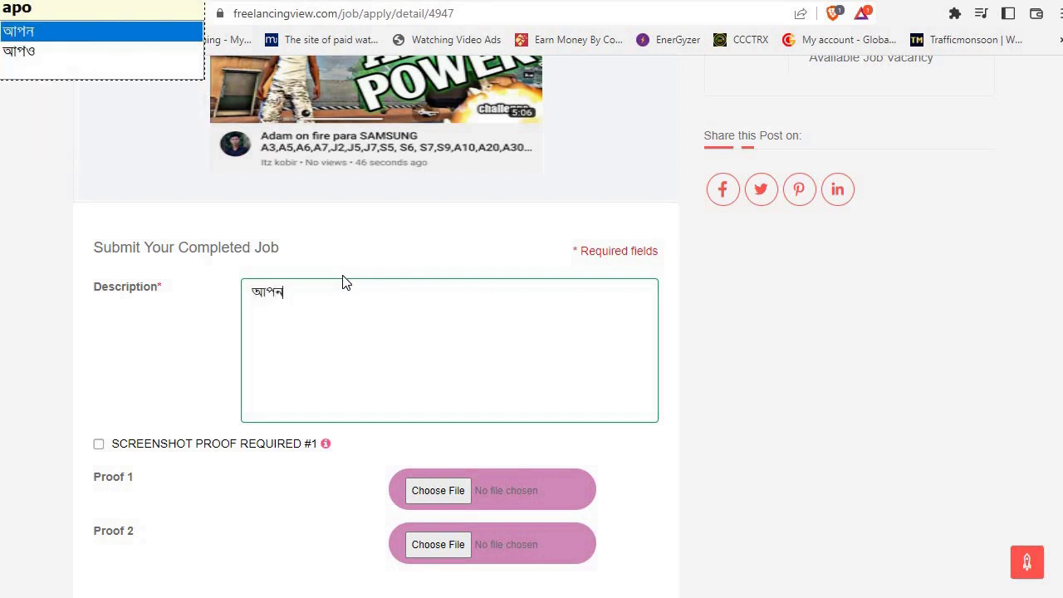
pyautogui.write('rrde')
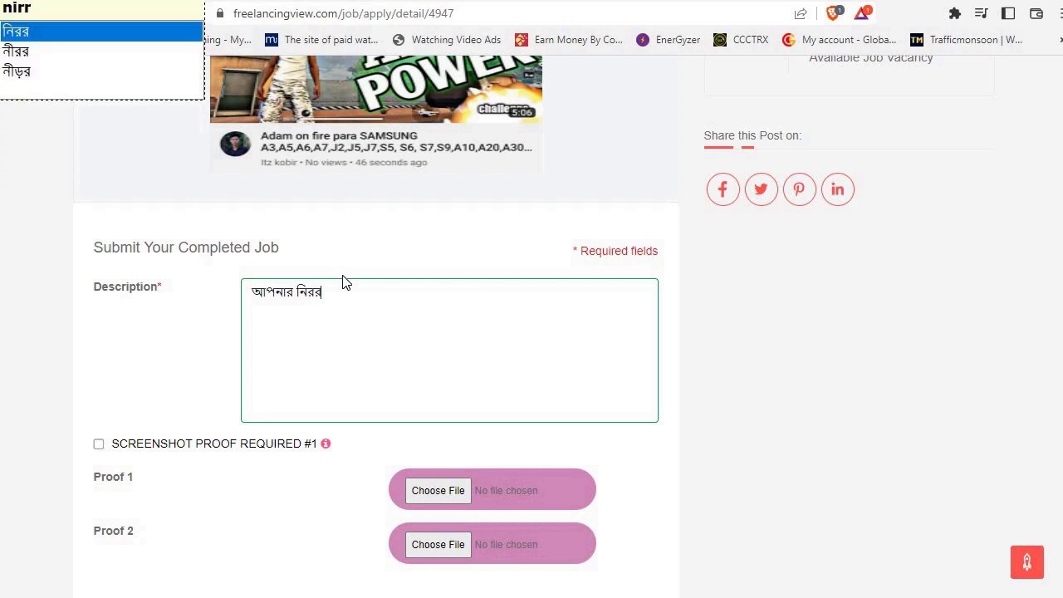
pyautogui.write('Sona mOt')
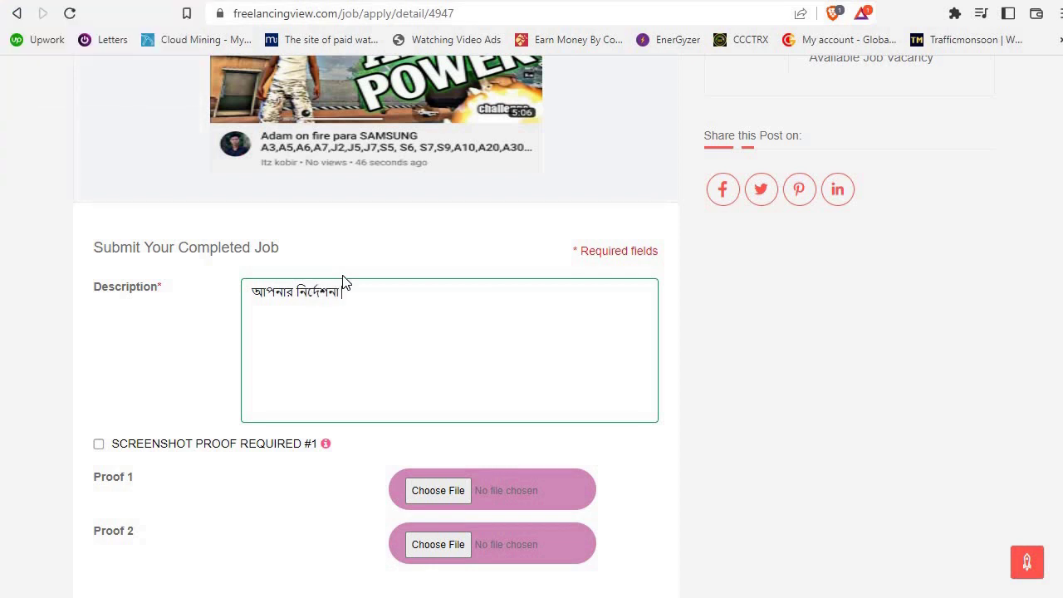
pyautogui.write('ab')
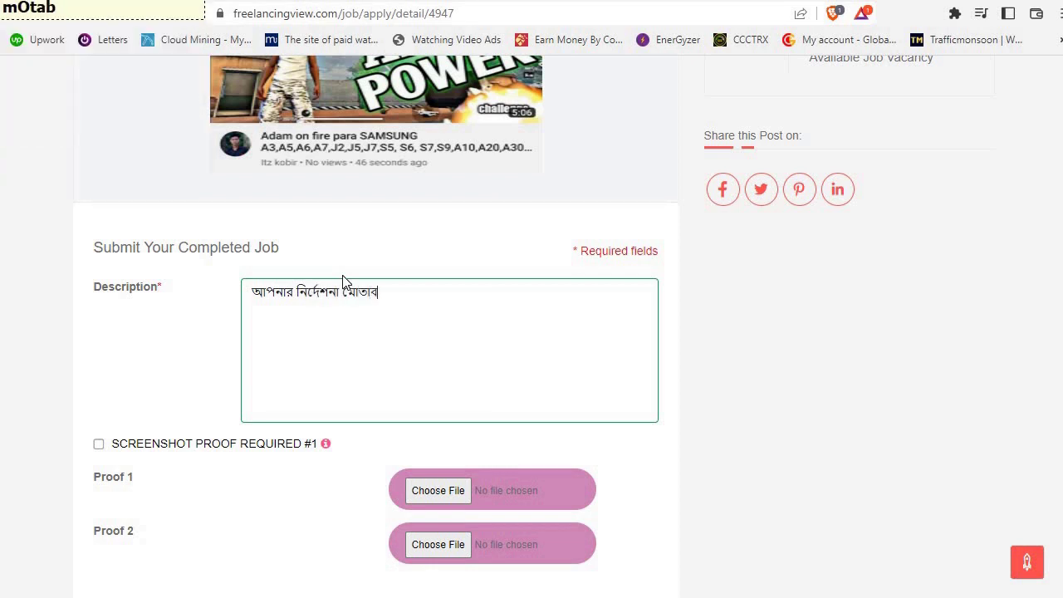
pyautogui.write('ekk')
pyautogui.press('BackSpace')
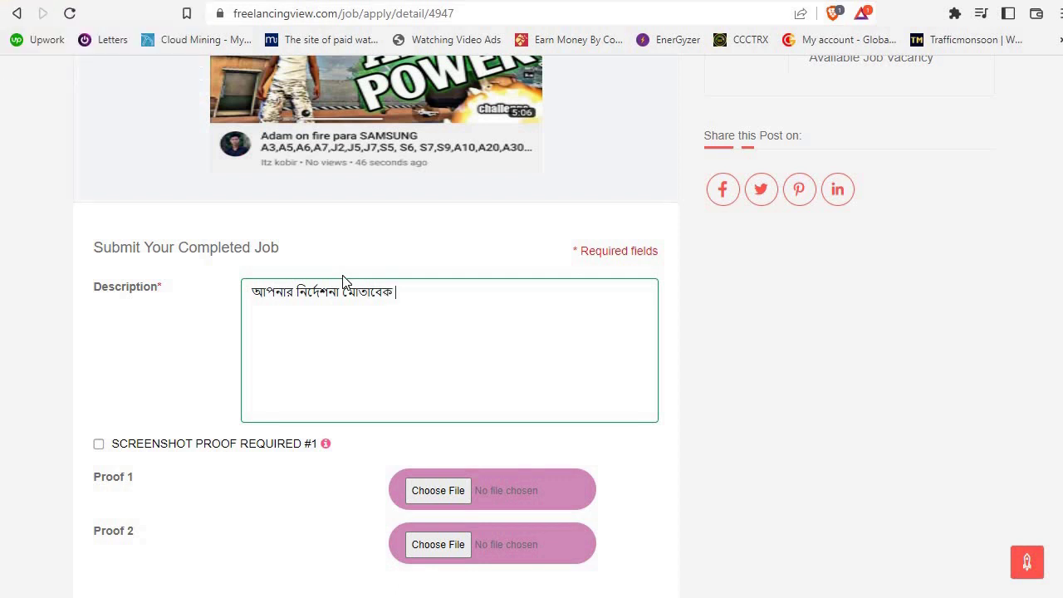
pyautogui.write('kajgulO kora hoyeche.')
pyautogui.press('Return')
# Complete the description with "লাইক কমেন্ট সাবস্ক্রাইব এবং শুরুতে আর শেষে একটা স্ক্রীনশট নেয়া হয়েছে।" and, after a blank line, "ধন্যবাদ।".
pyautogui.write('laik koment sabskraib ebong shurute ar sheShe ekTa')
pyautogui.press('Return')
pyautogui.write('skrinshoT neya hoyeche.')
pyautogui.press('Return')
pyautogui.press('Return')
pyautogui.write('dhonybad.')
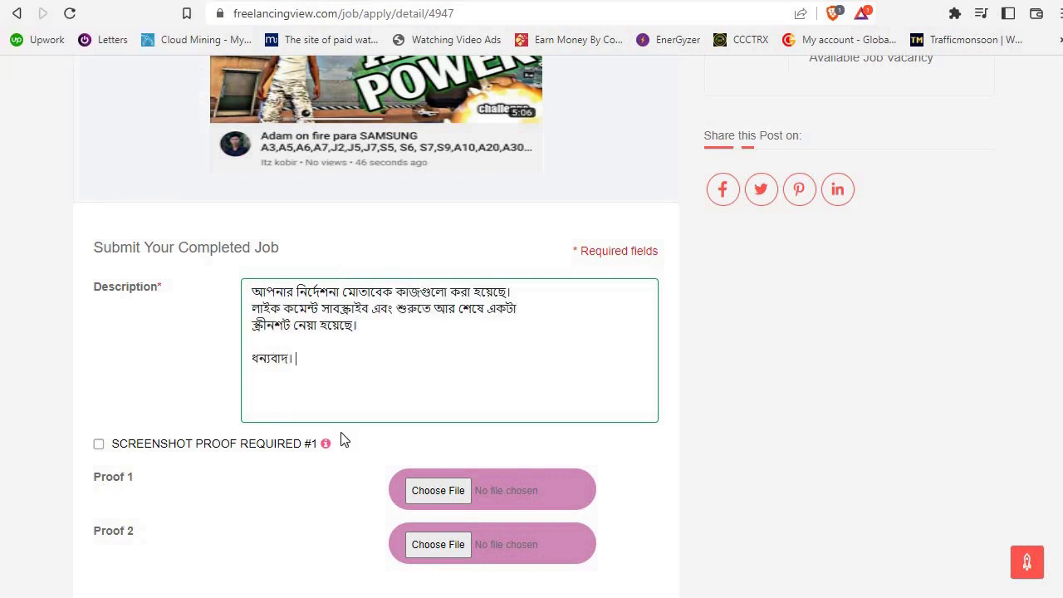
# Attach the image 1st.jpg from the Desktop as Proof 1.
pyautogui.click(423, 494)
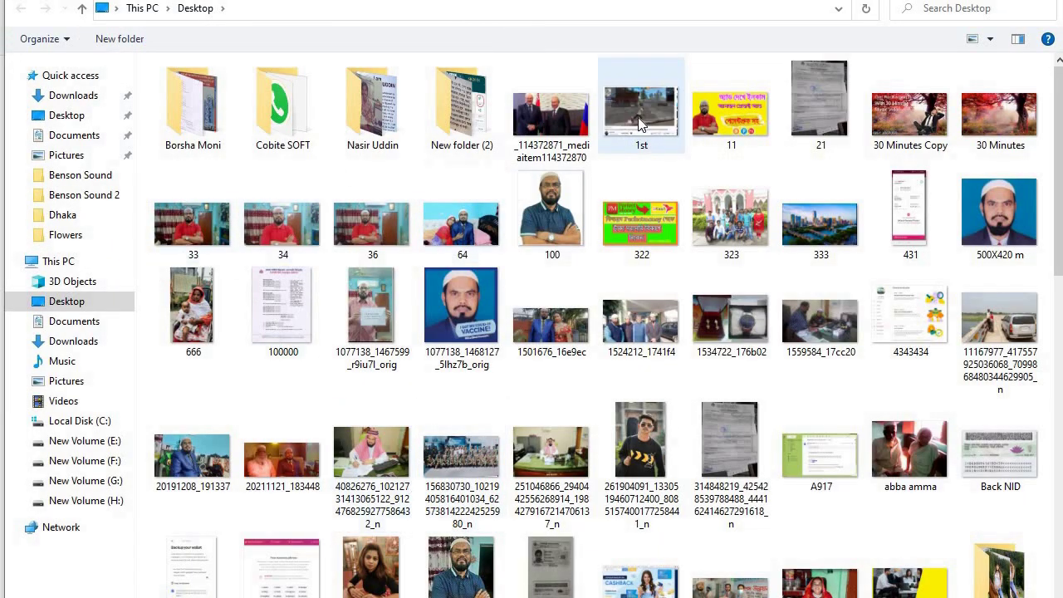
pyautogui.click(637, 124)
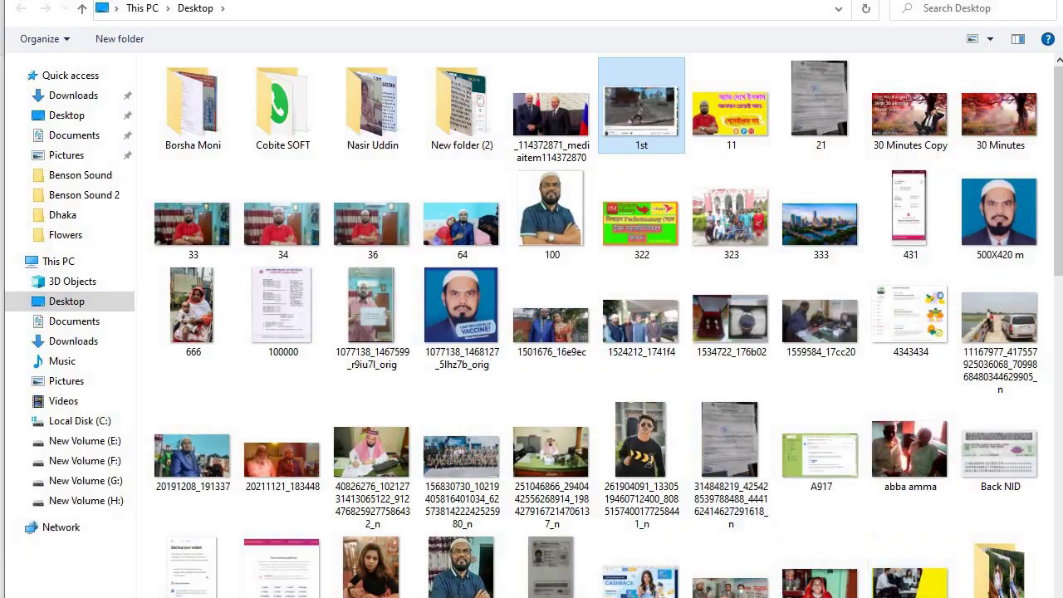
pyautogui.press('Return')
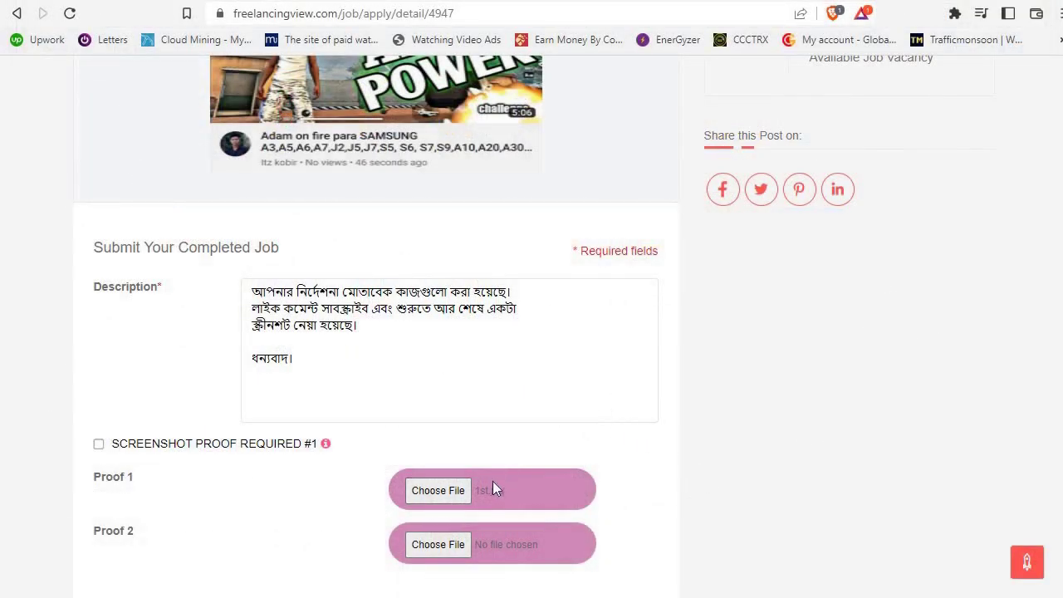
# Switch back to the playing YouTube video and bring the player's progress bar and the posted comment into view together.
pyautogui.scroll(-3, 492, 480)
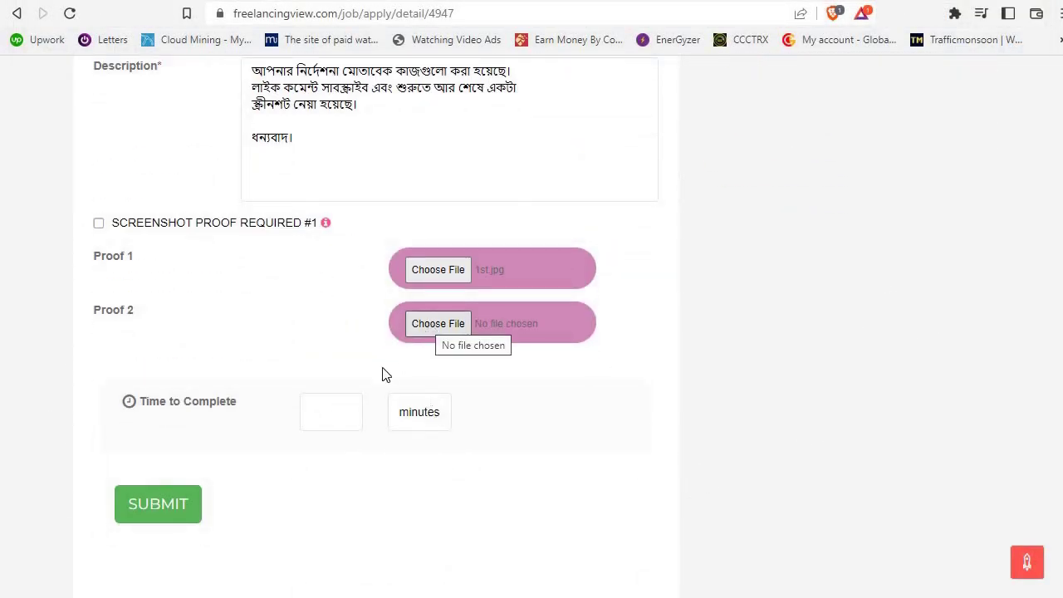
pyautogui.scroll(2, 382, 373)
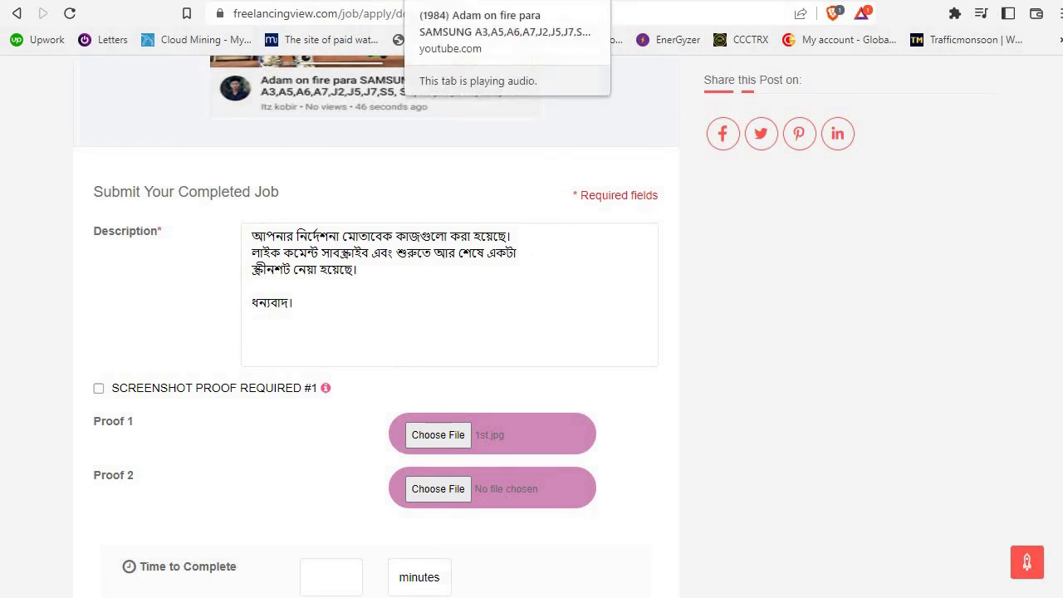
pyautogui.click(432, 1)
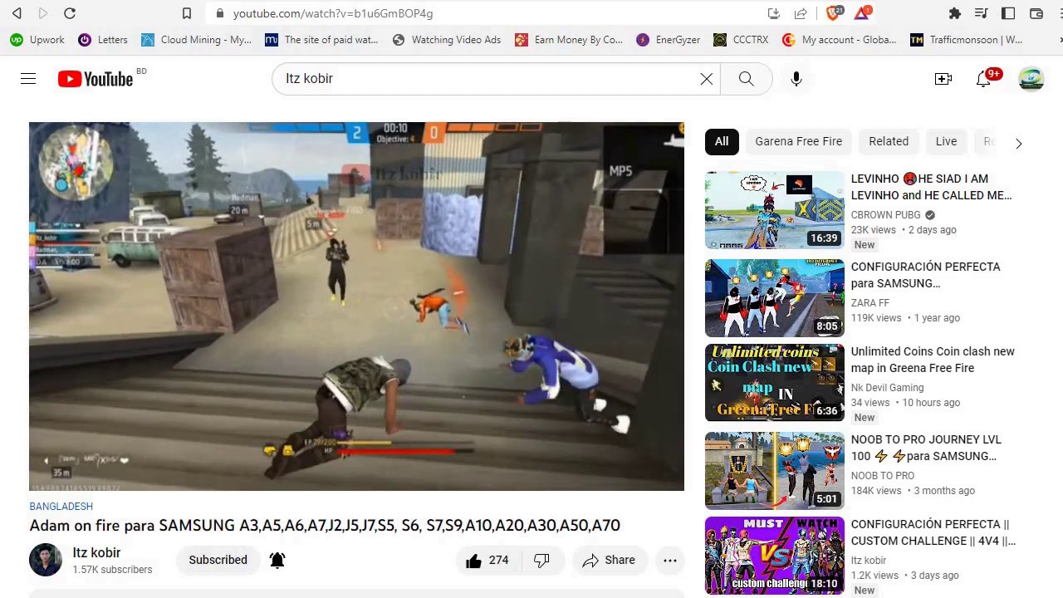
pyautogui.scroll(-5, 624, 61)
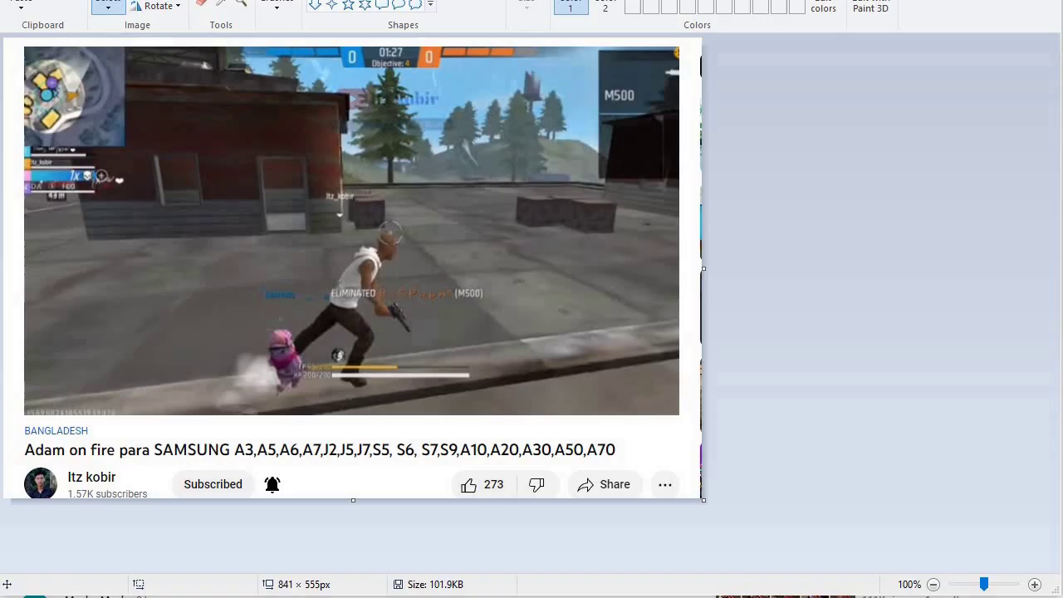
# Paste the captured YouTube screenshot into Paint and crop it to about 834 × 625 px, from the progress bar down to the posted comment.
pyautogui.hotkey('ctrl', 'v')
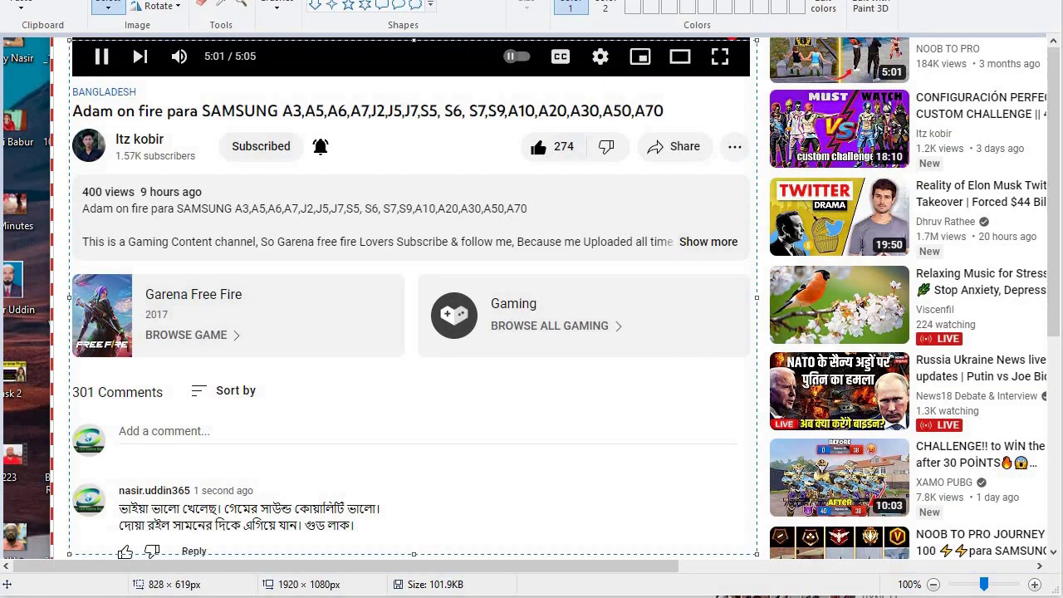
pyautogui.hotkey('ctrl', 'v')
pyautogui.moveTo(553, 404)
pyautogui.mouseDown()
pyautogui.moveTo(423, 322)
pyautogui.moveTo(358, 251)
pyautogui.mouseUp()
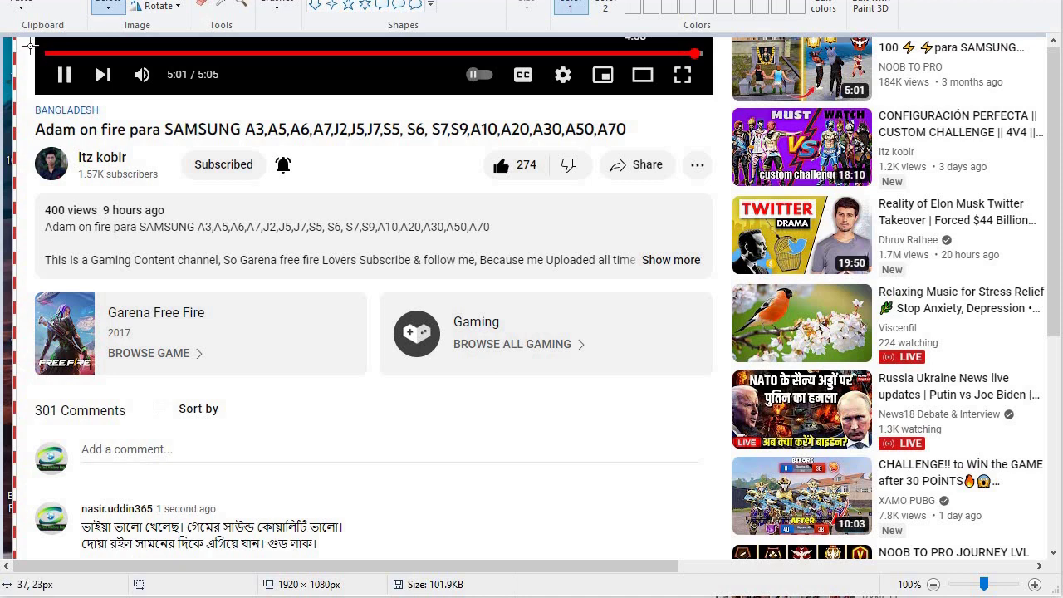
pyautogui.moveTo(29, 38)
pyautogui.mouseDown()
pyautogui.moveTo(218, 453)
pyautogui.moveTo(546, 543)
pyautogui.mouseUp()
pyautogui.moveTo(640, 549); pyautogui.dragTo(719, 556)
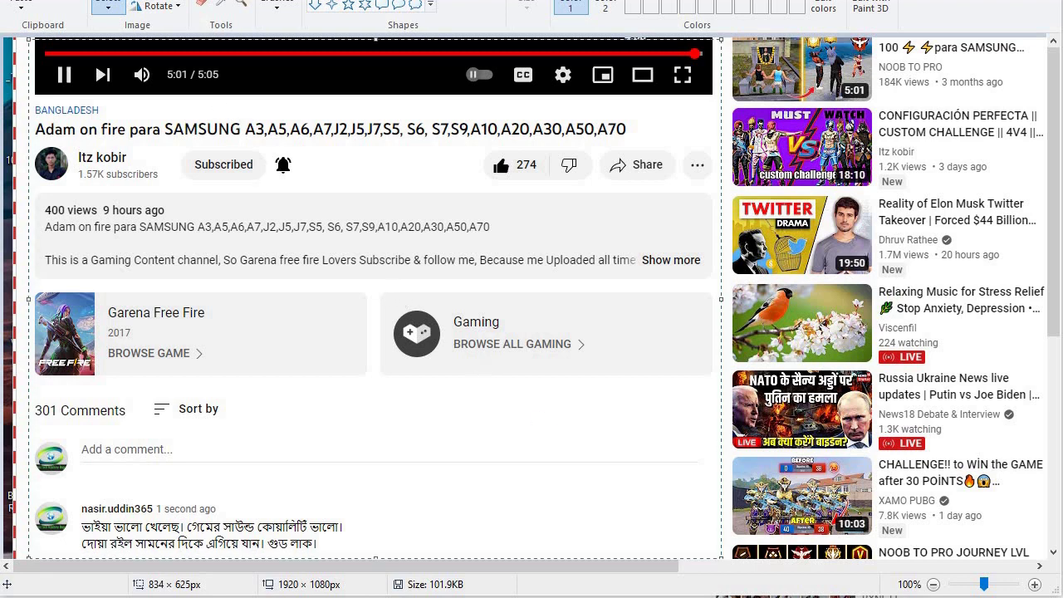
pyautogui.hotkey('ctrl', 'shift', 'x')
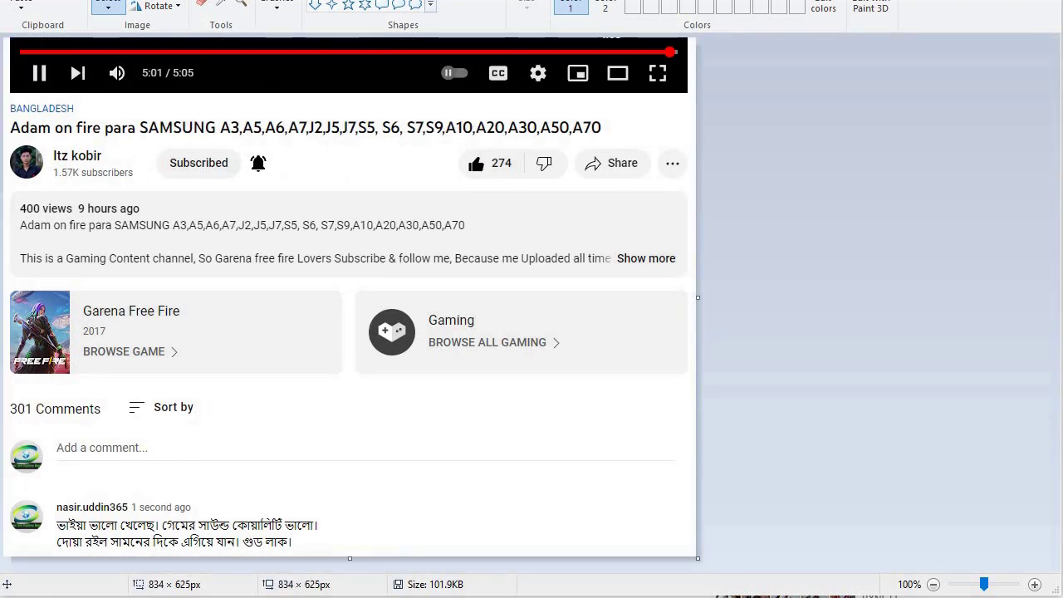
pyautogui.press('Escape')
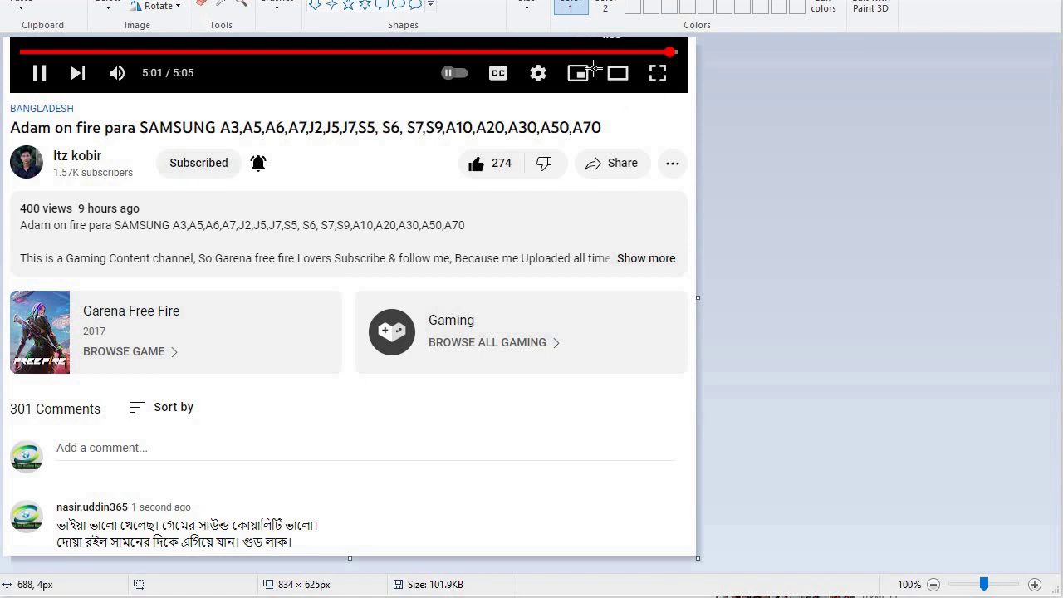
# Draw red rounded rectangles around the progress bar's end, the like, the Subscribed status with bell, the posted comment and the playback time.
pyautogui.moveTo(574, 40); pyautogui.dragTo(685, 121)
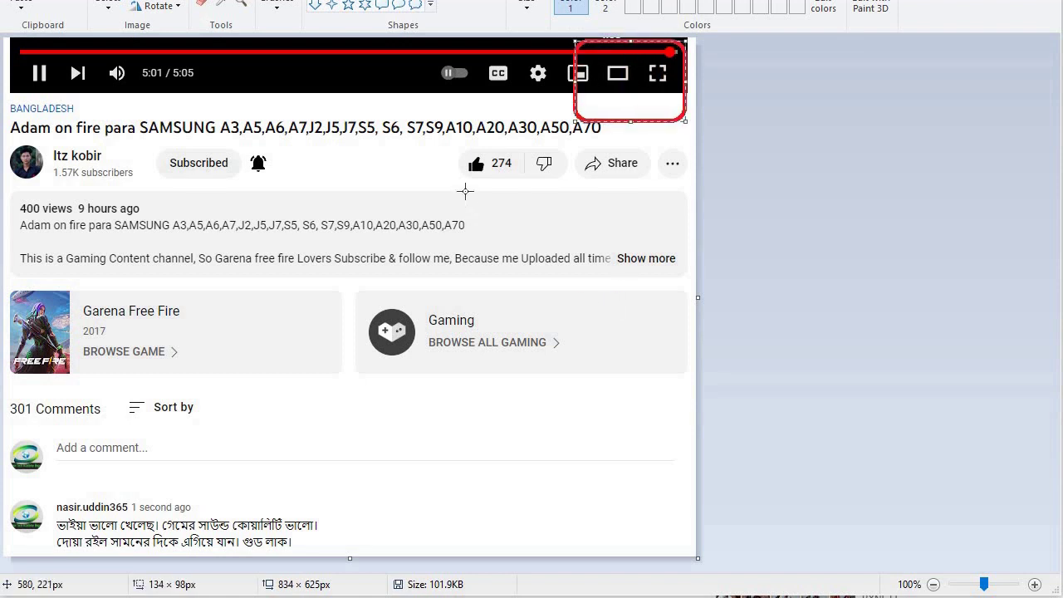
pyautogui.moveTo(448, 137); pyautogui.dragTo(462, 178)
pyautogui.moveTo(504, 192); pyautogui.dragTo(505, 192)
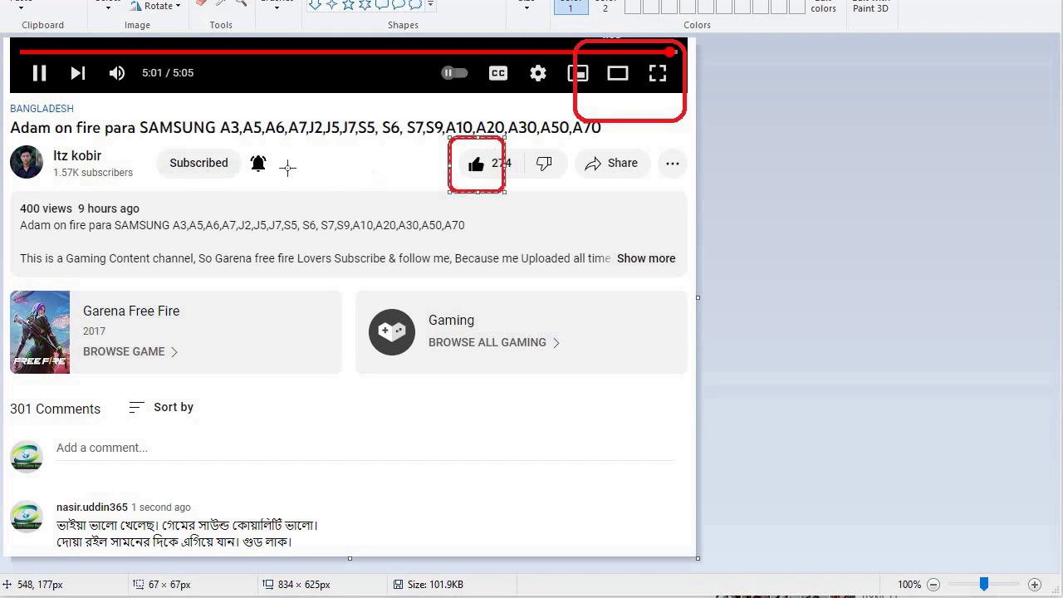
pyautogui.moveTo(147, 138); pyautogui.dragTo(275, 177)
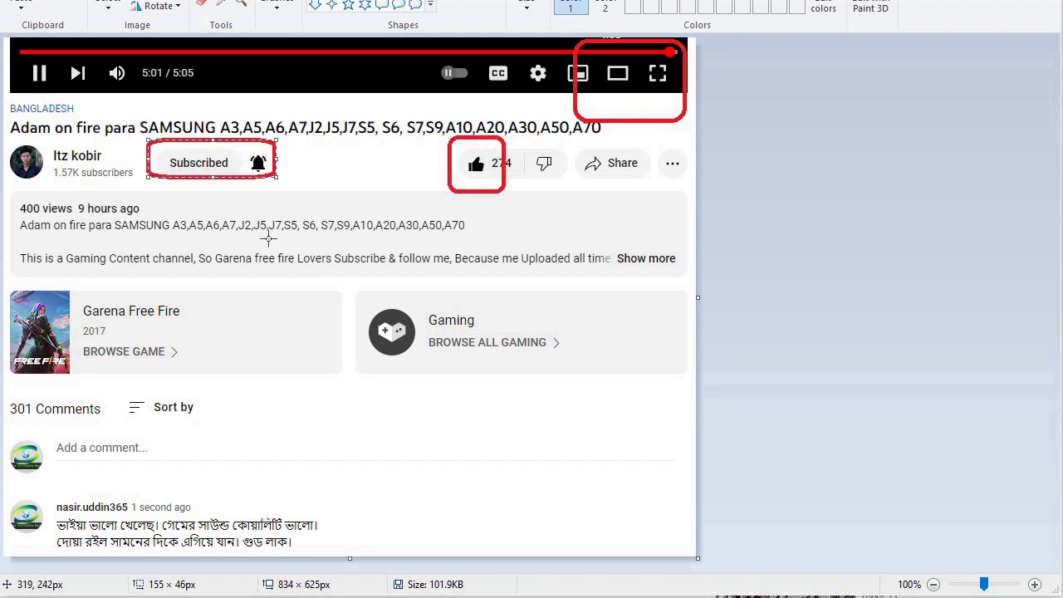
pyautogui.moveTo(47, 479); pyautogui.dragTo(355, 553)
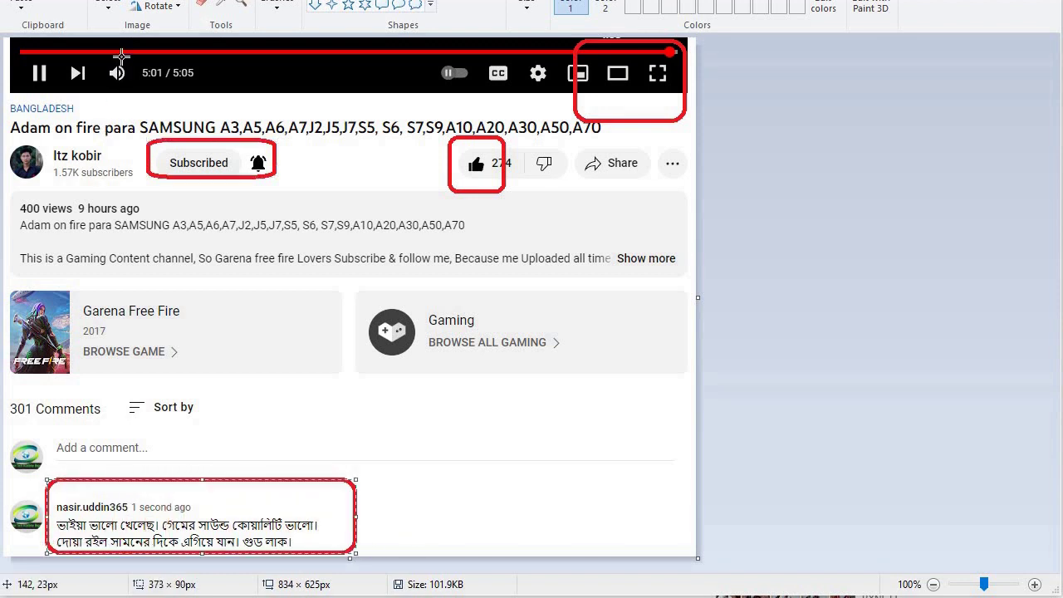
pyautogui.moveTo(121, 55); pyautogui.dragTo(264, 113)
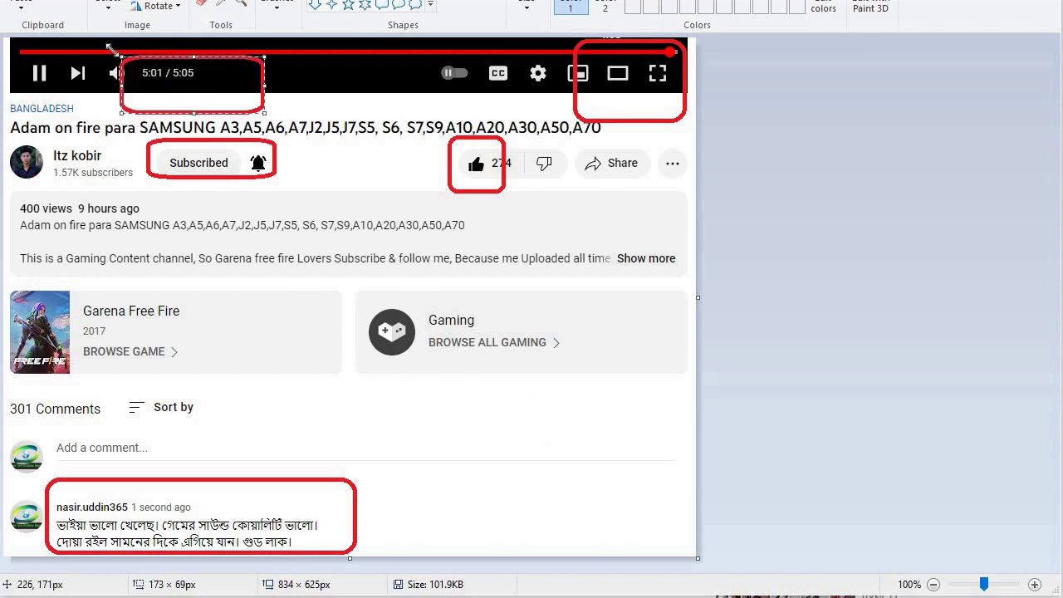
# Save the marked-up screenshot to the Desktop as a JPEG picture named 2nd.
pyautogui.hotkey('alt', 'f')
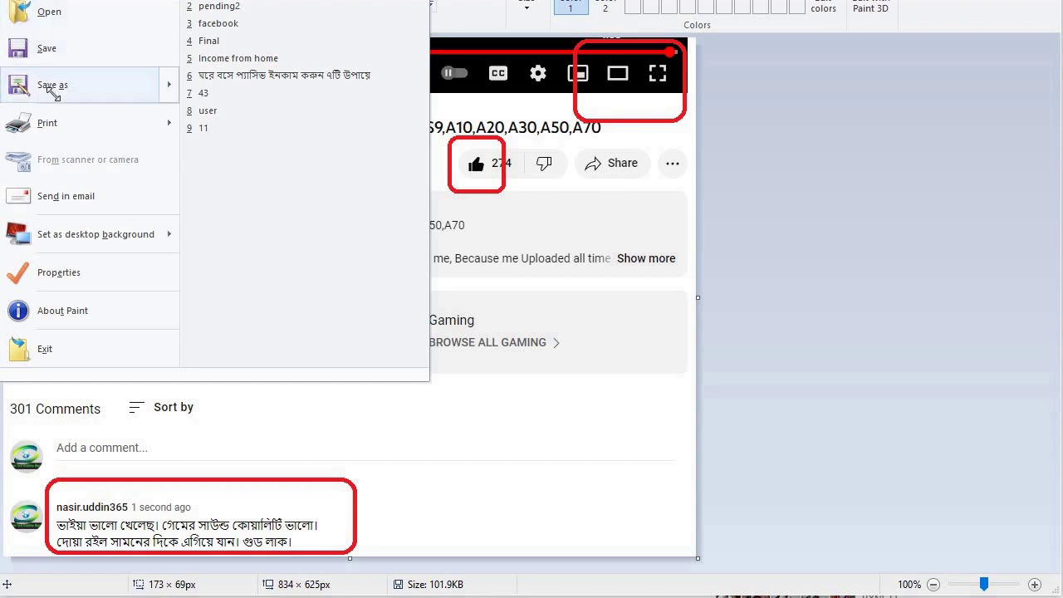
pyautogui.moveTo(50, 84)
pyautogui.click(246, 44)
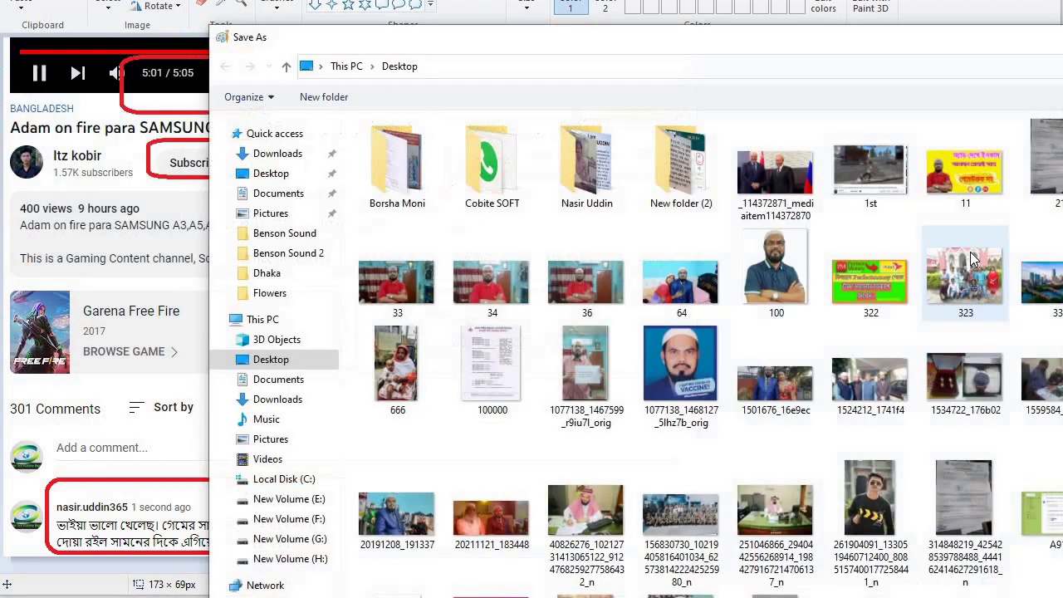
pyautogui.write('2')
pyautogui.press('Return')
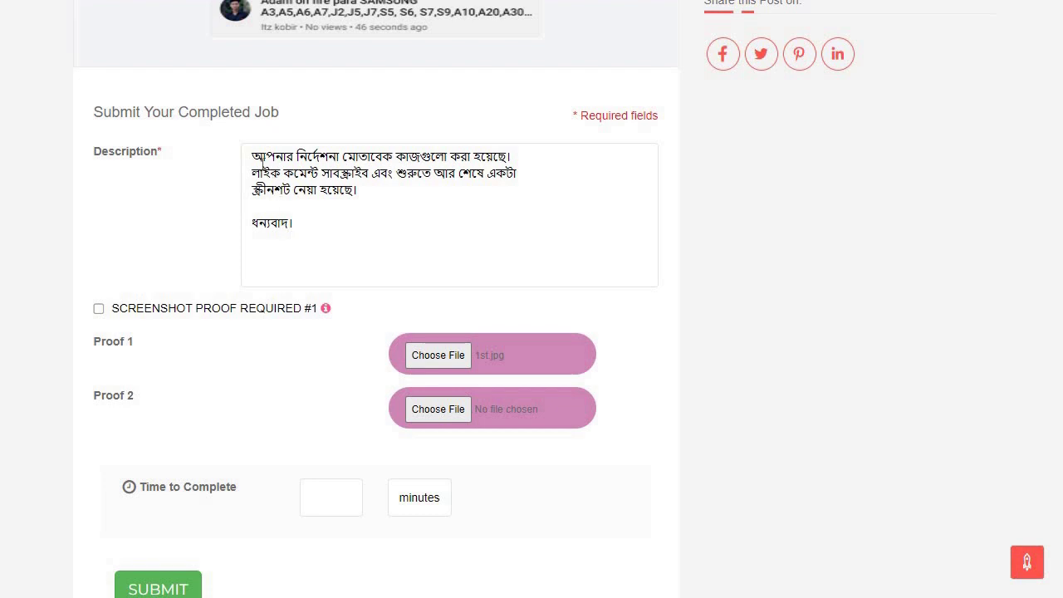
# Back on the freelancingview.com job form, review the description text and attach 2nd.jpg from the Desktop as Proof 2.
pyautogui.moveTo(257, 150); pyautogui.dragTo(521, 200)
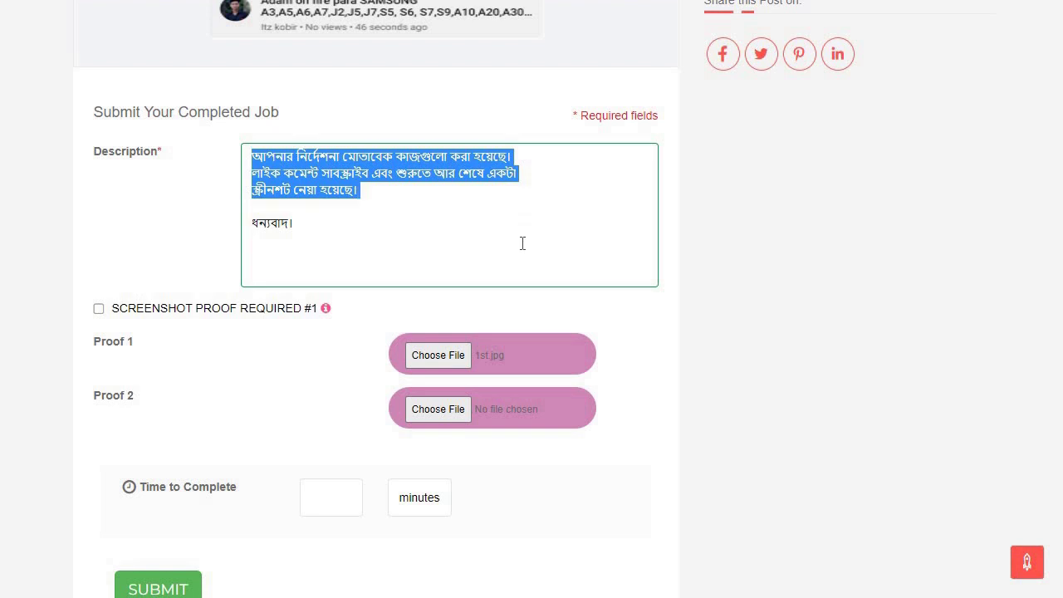
pyautogui.moveTo(522, 243); pyautogui.dragTo(522, 254)
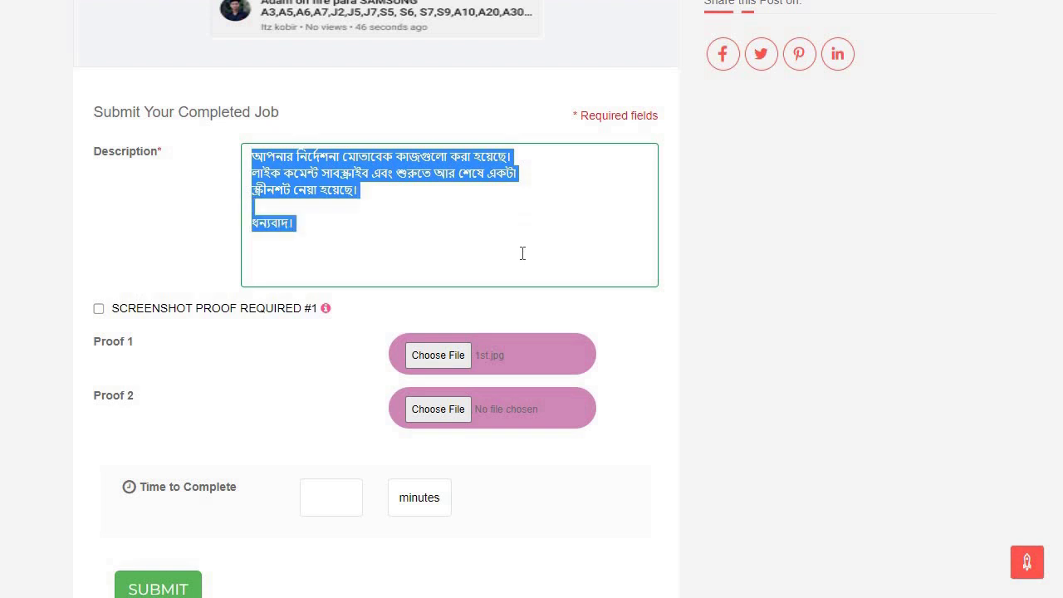
pyautogui.click(438, 410)
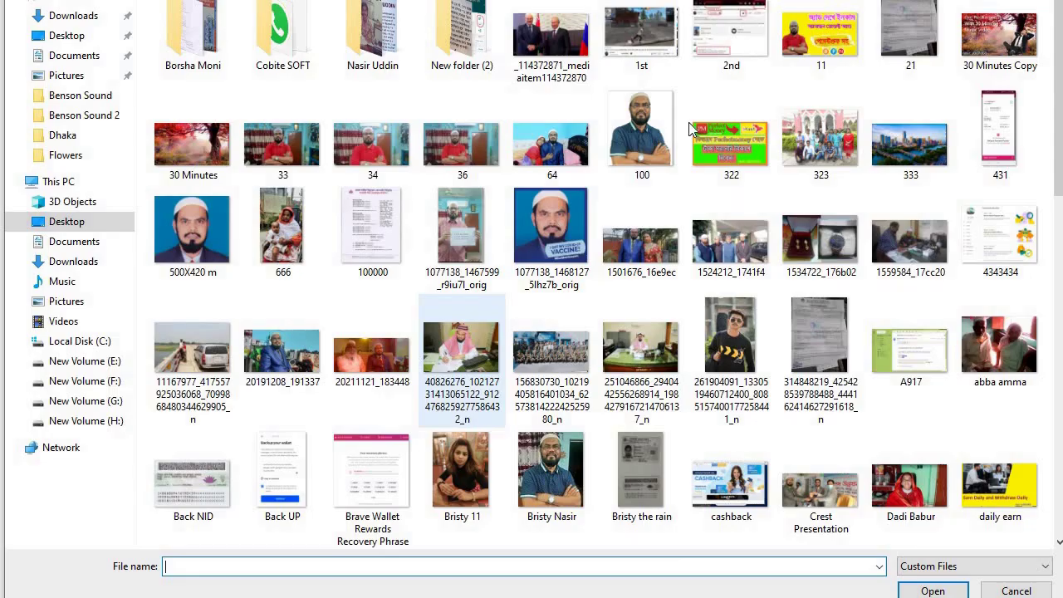
pyautogui.click(729, 35)
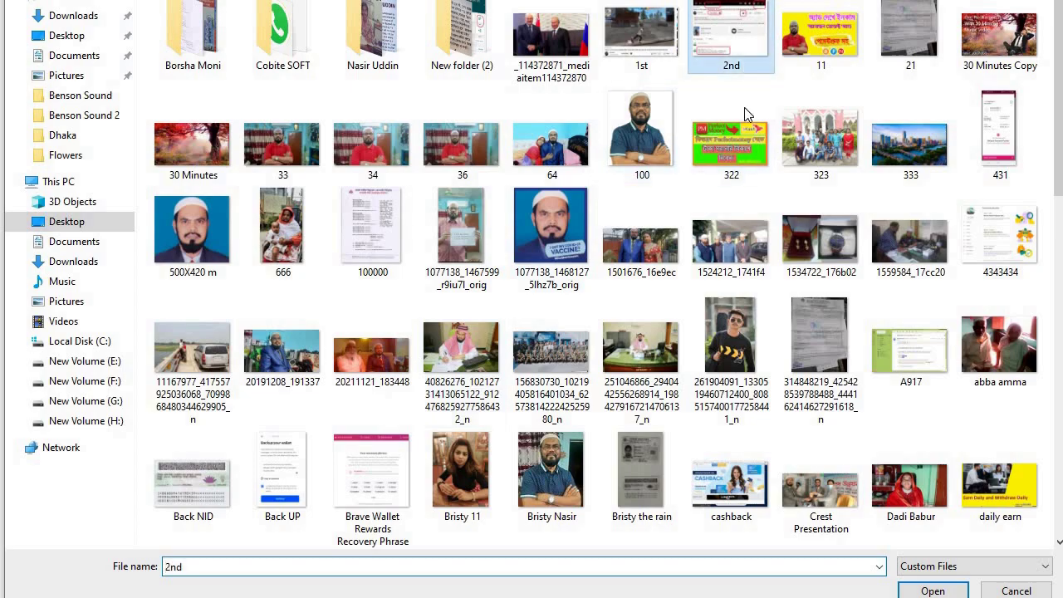
pyautogui.click(930, 590)
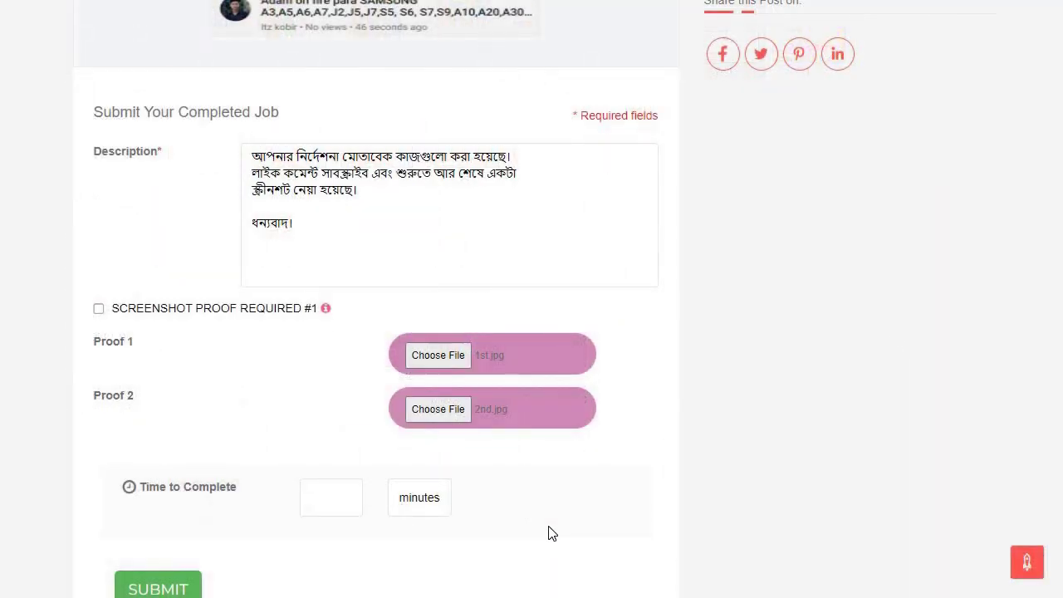
# Set the time to complete to 10 minutes and submit the completed job.
pyautogui.click(344, 491)
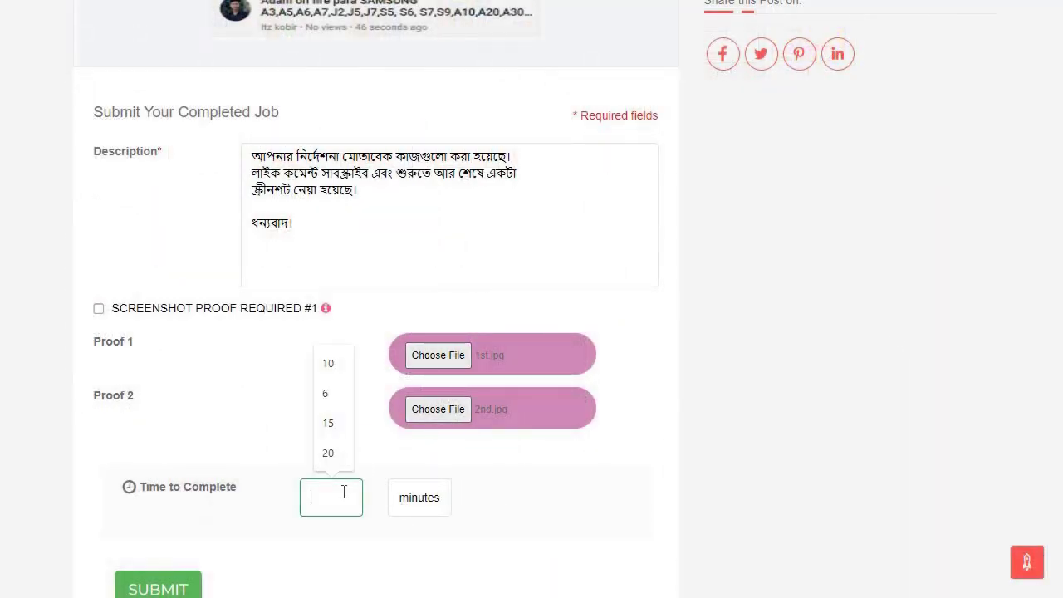
pyautogui.click(330, 370)
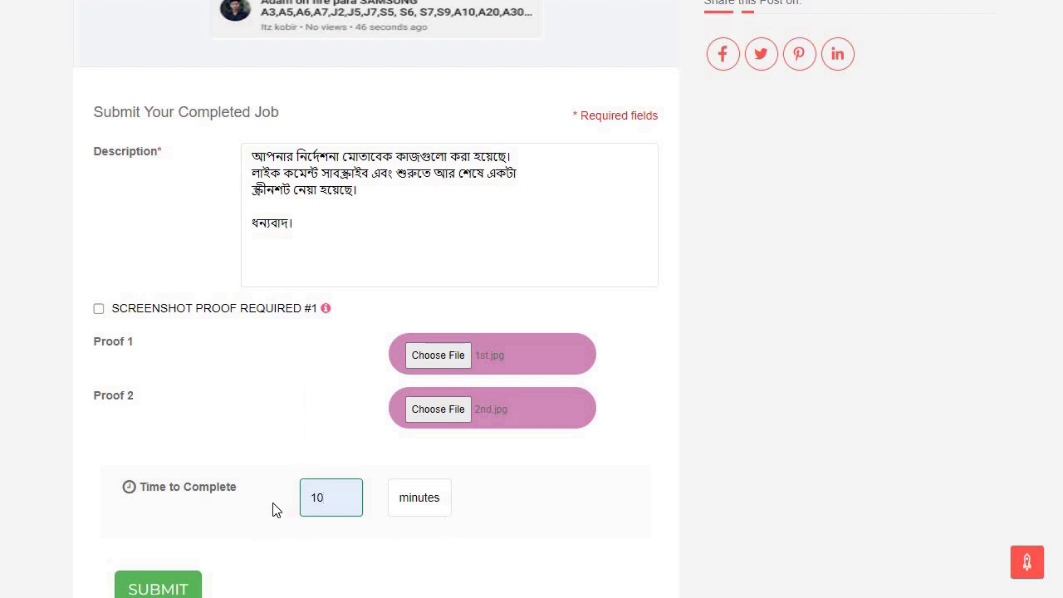
pyautogui.scroll(-1, 276, 509)
pyautogui.click(135, 484)
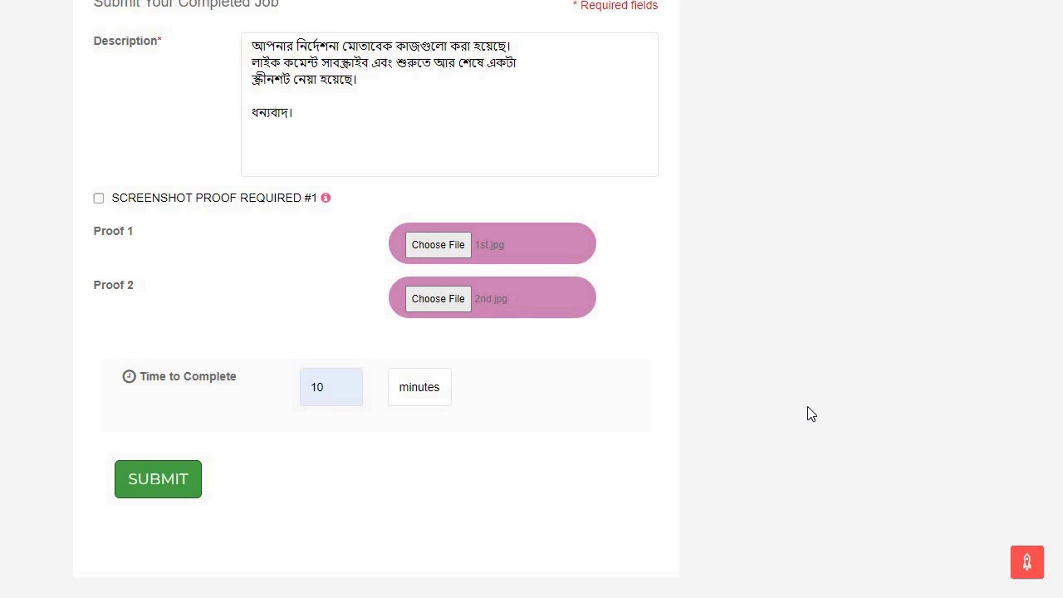
pyautogui.scroll(3, 811, 413)
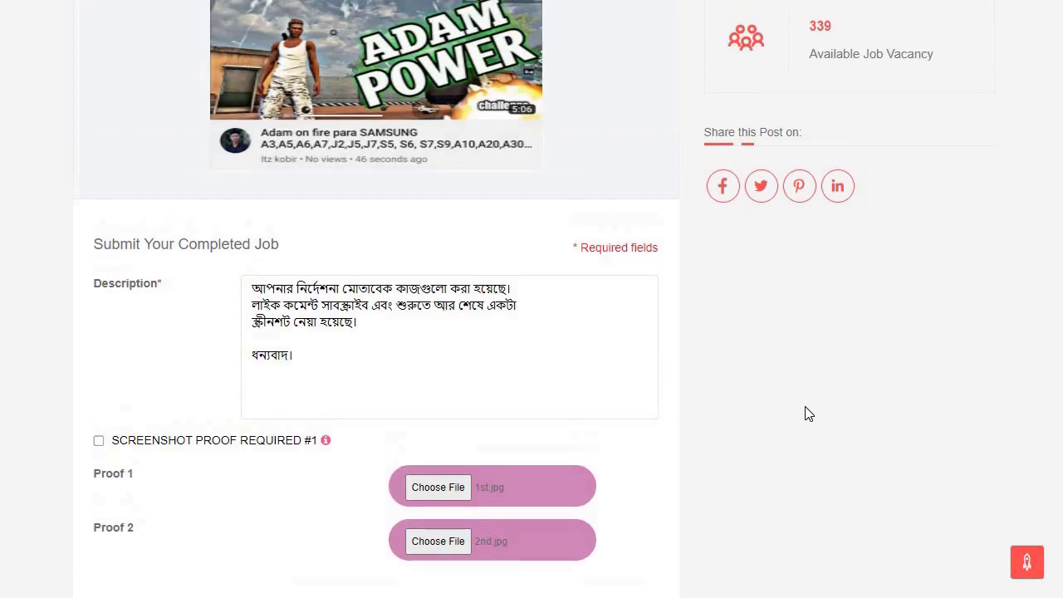
pyautogui.scroll(-4, 807, 412)
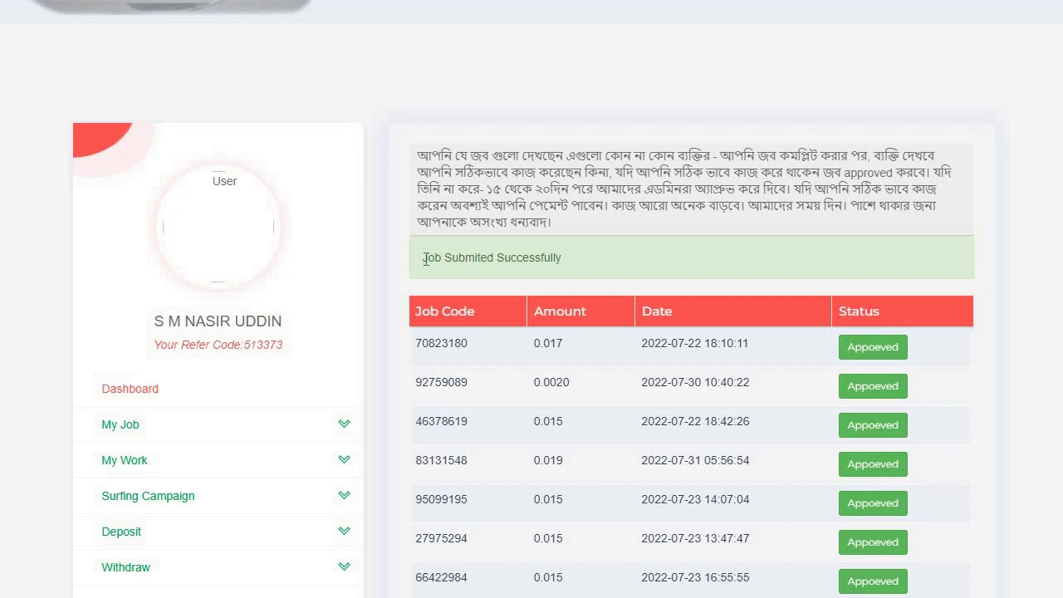
# Examine the submission message and the statuses in the Finished Jobs list down to its last entry, then return to the page's beginning.
pyautogui.moveTo(422, 260); pyautogui.dragTo(558, 258)
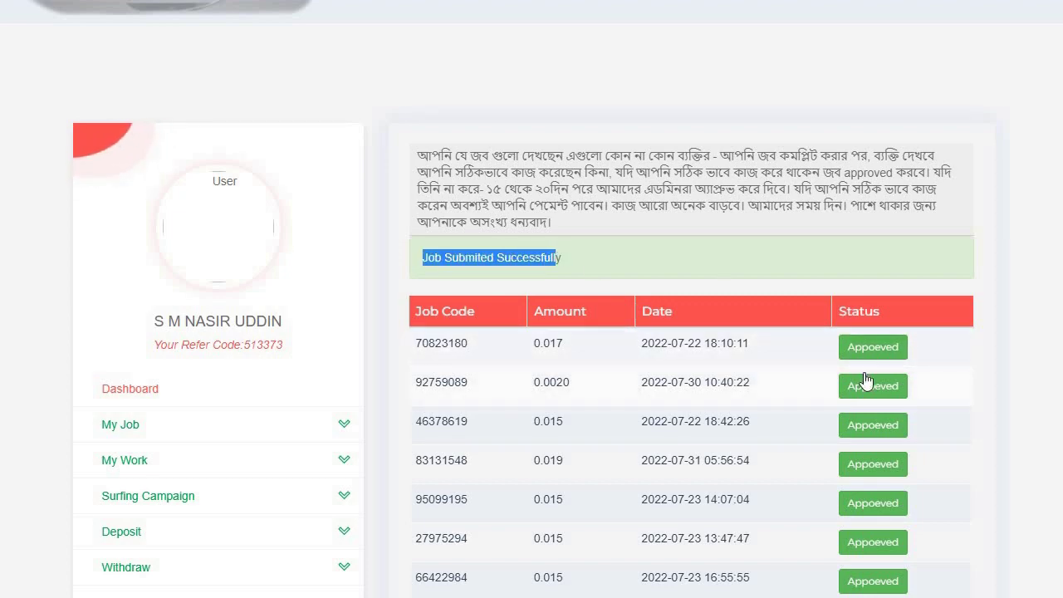
pyautogui.scroll(-3, 868, 382)
pyautogui.scroll(-9, 878, 364)
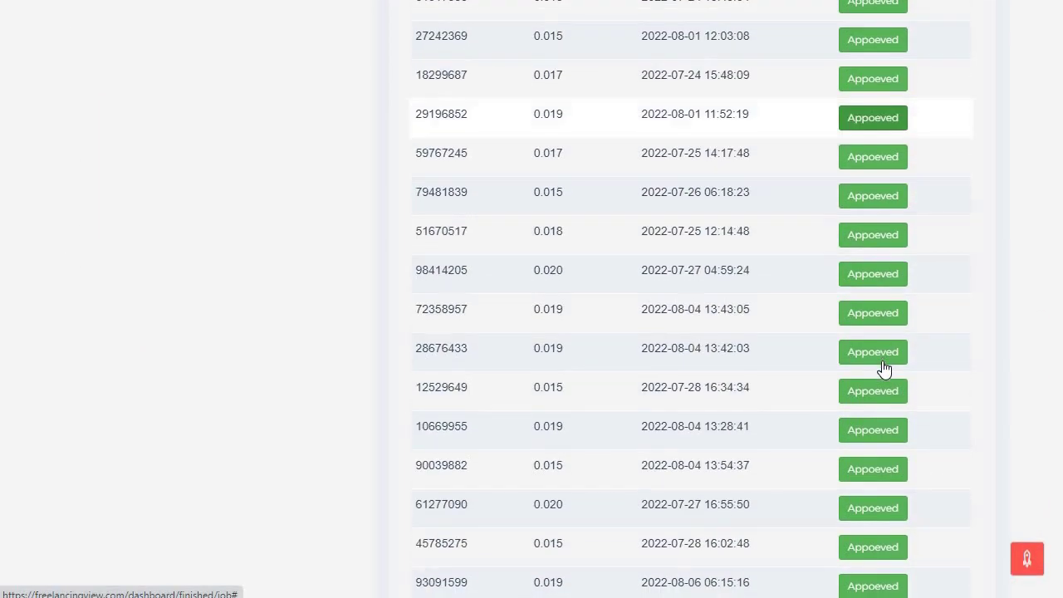
pyautogui.scroll(-1, 884, 365)
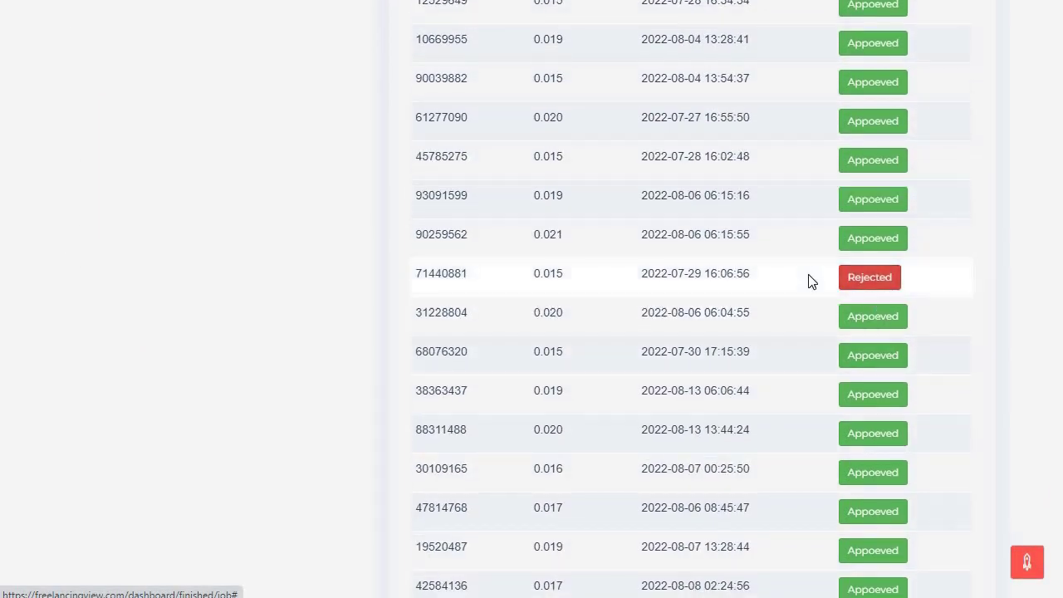
pyautogui.scroll(-10, 872, 371)
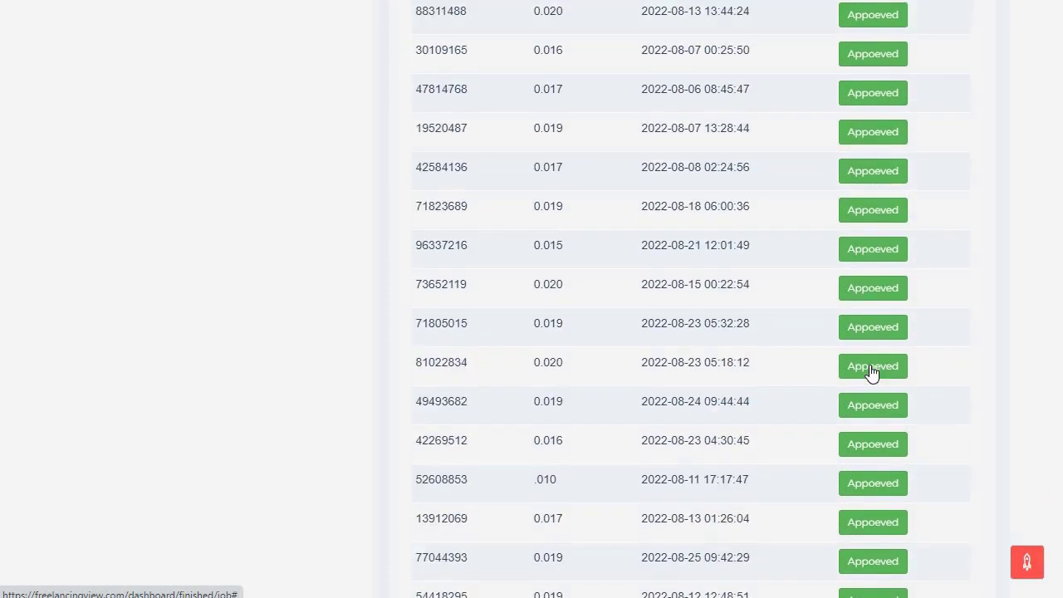
pyautogui.scroll(-3, 872, 373)
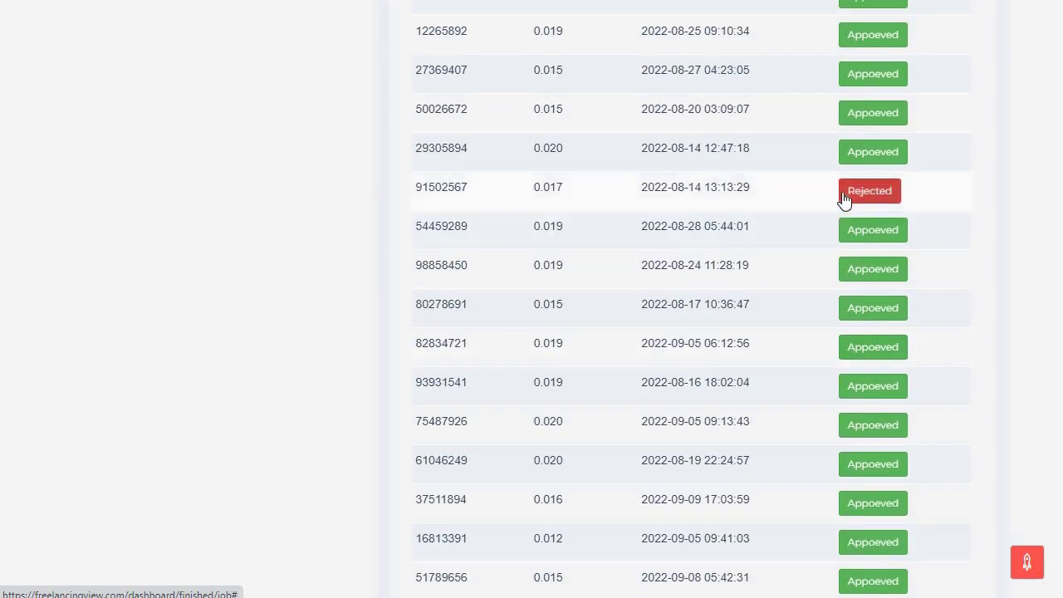
pyautogui.scroll(-10, 831, 324)
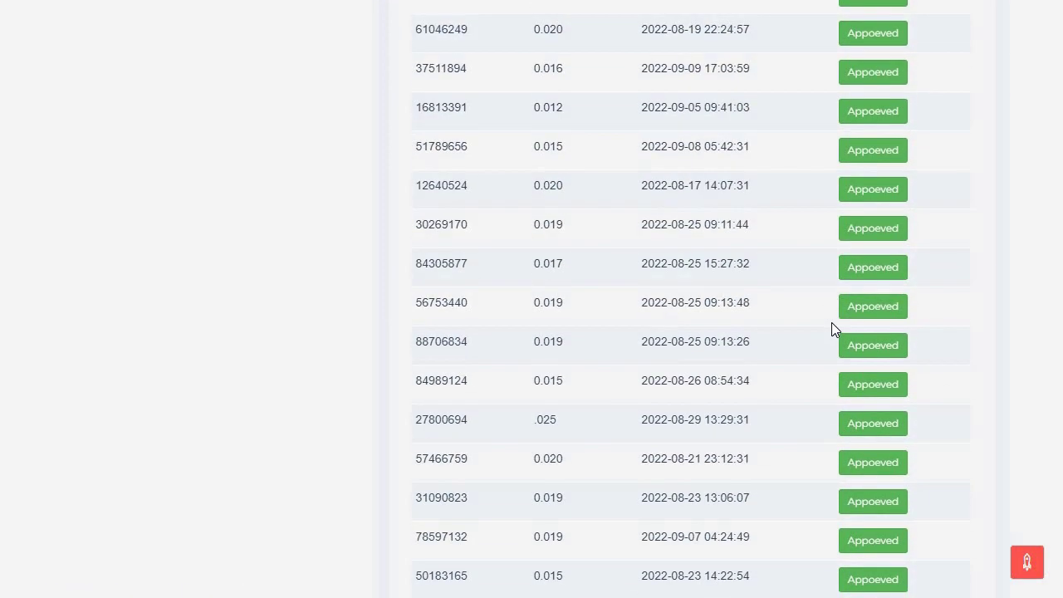
pyautogui.scroll(-10, 831, 323)
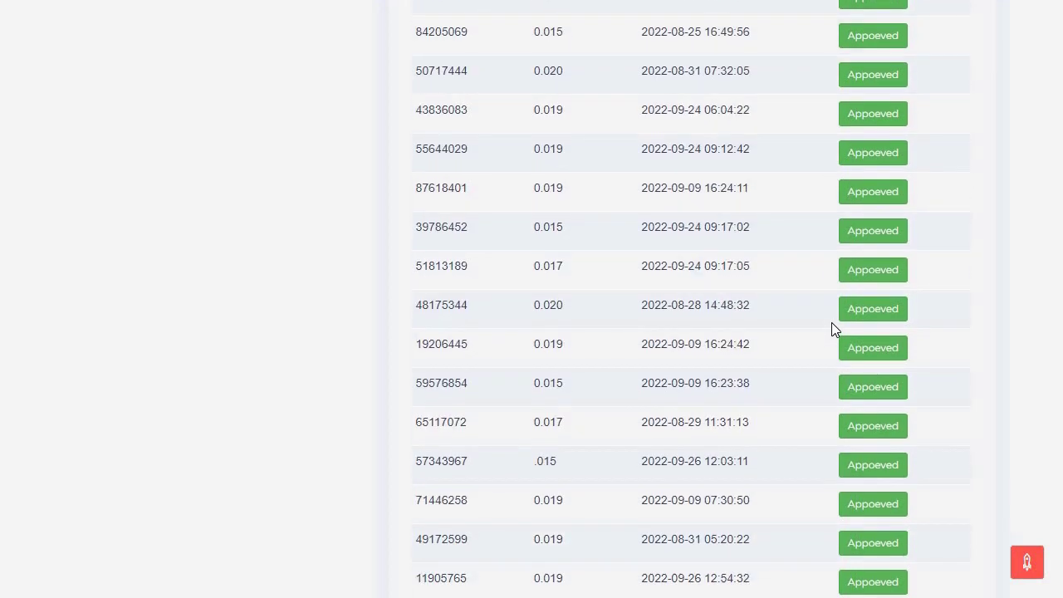
pyautogui.scroll(-10, 830, 324)
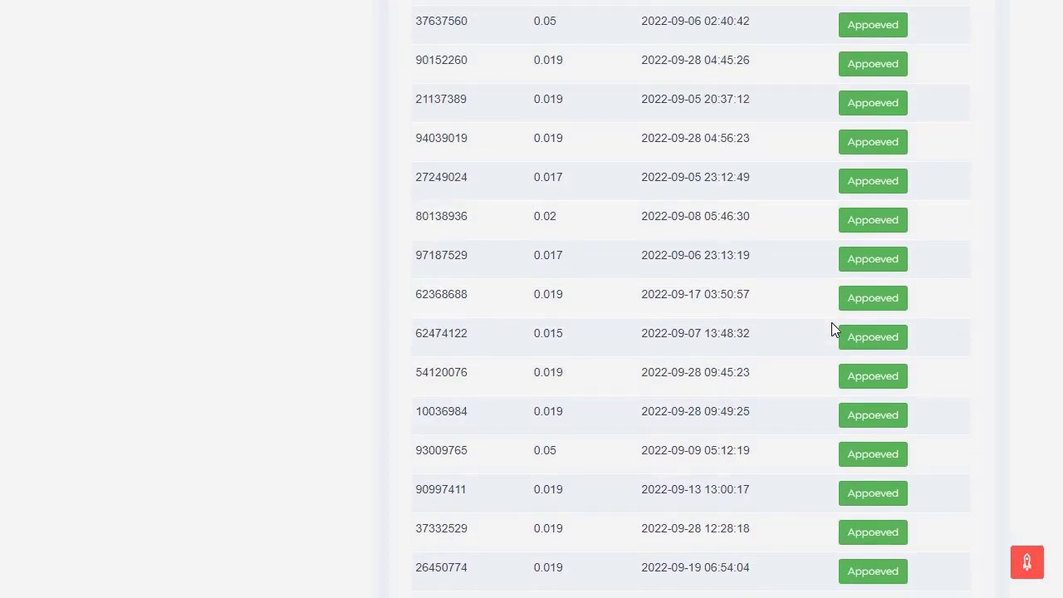
pyautogui.scroll(-5, 830, 329)
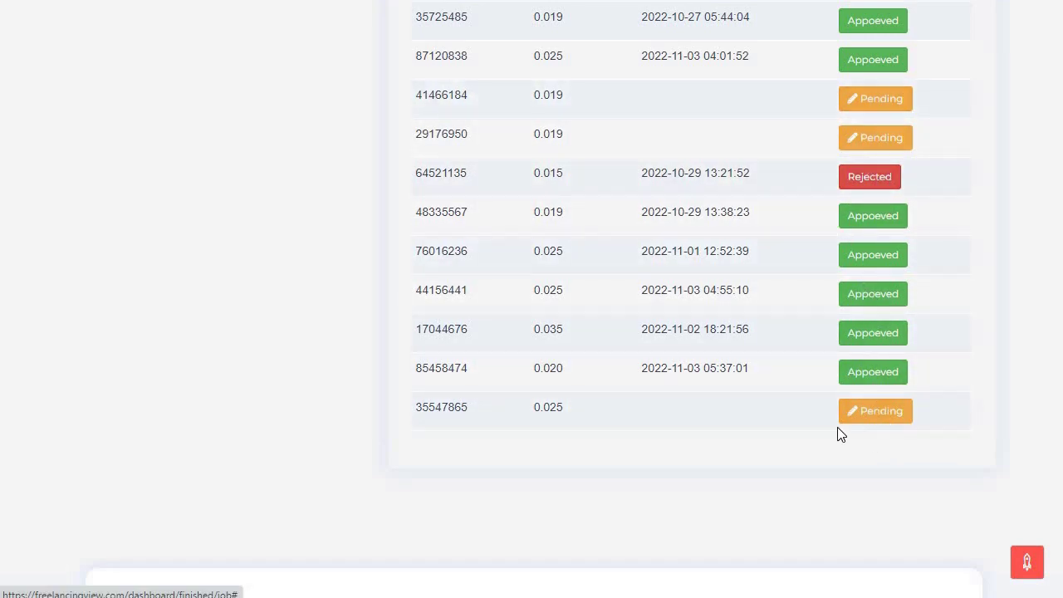
pyautogui.scroll(10, 555, 373)
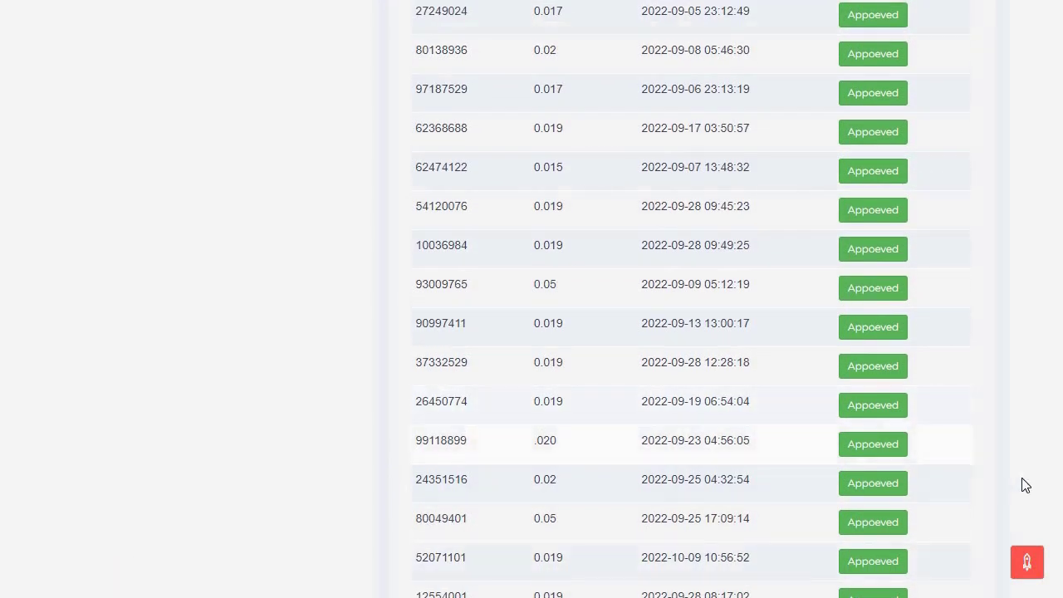
pyautogui.click(1026, 562)
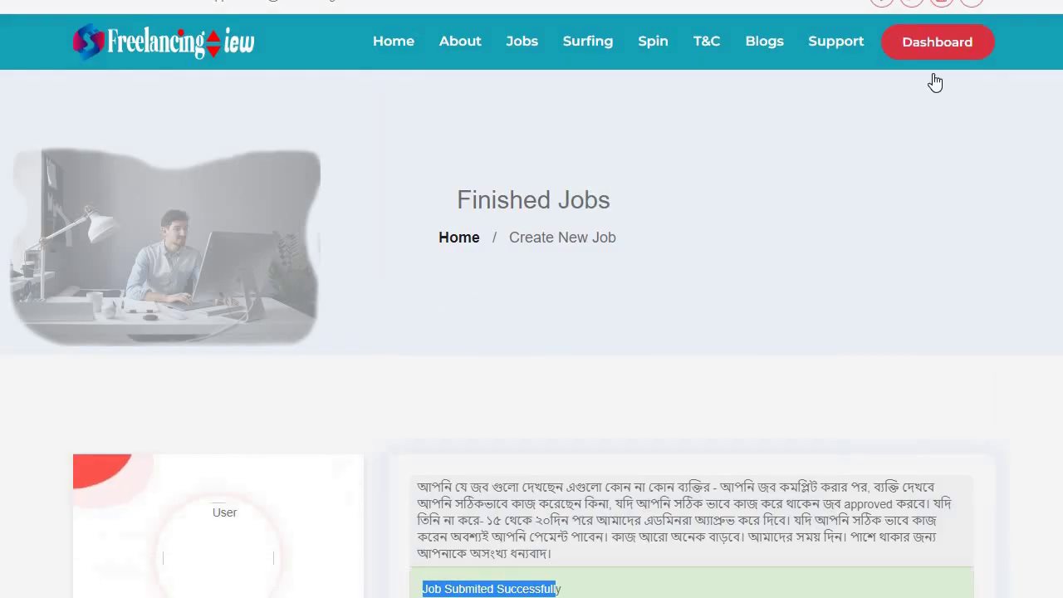
pyautogui.scroll(-2, 504, 279)
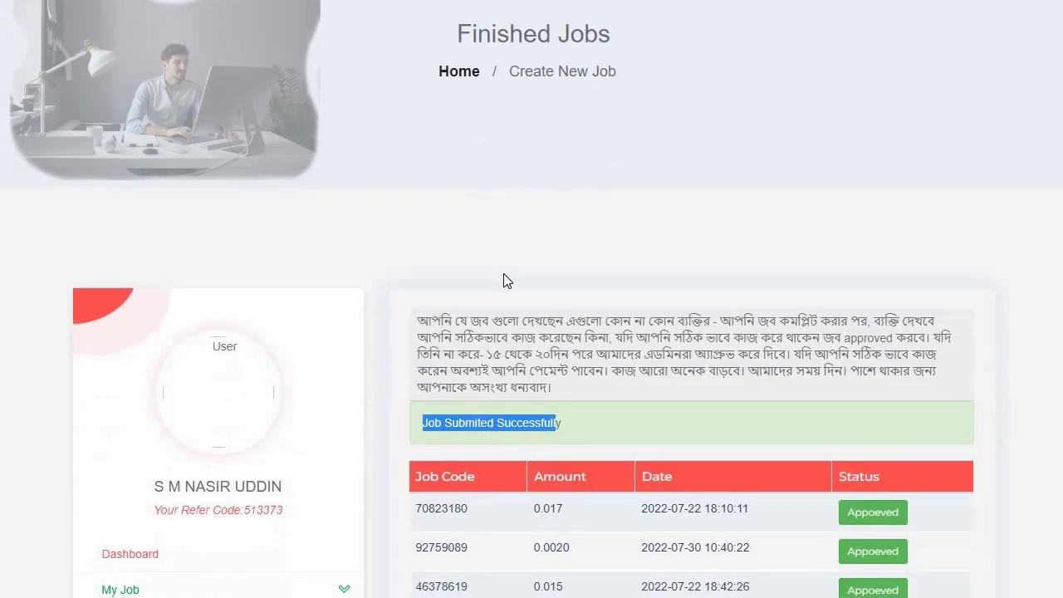
# Open the Job History listing the account's own posted jobs.
pyautogui.scroll(2, 504, 278)
pyautogui.scroll(-4, 504, 279)
pyautogui.scroll(-3, 502, 275)
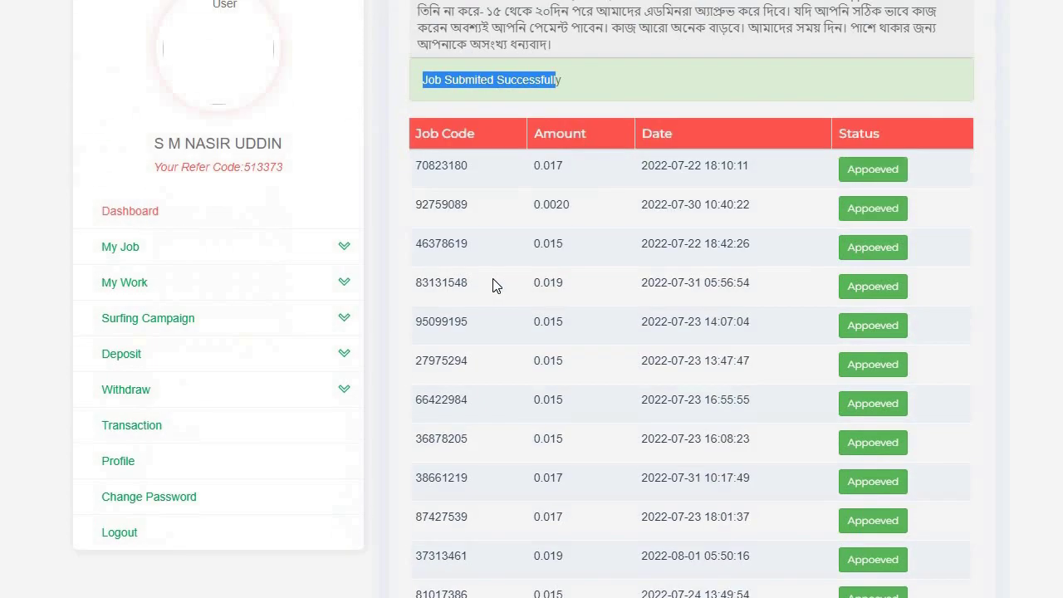
pyautogui.click(150, 209)
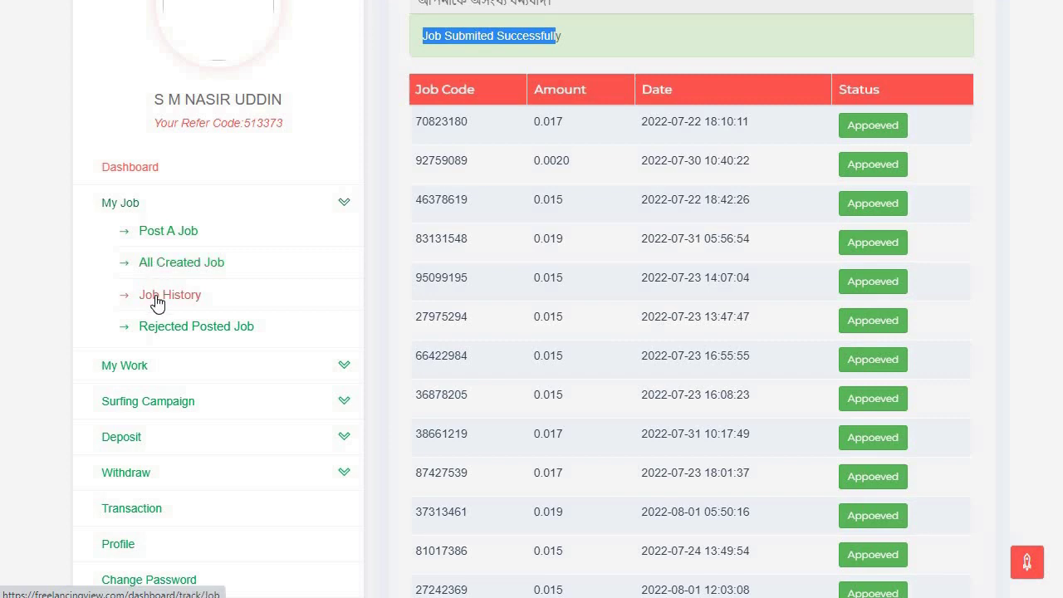
pyautogui.click(366, 302)
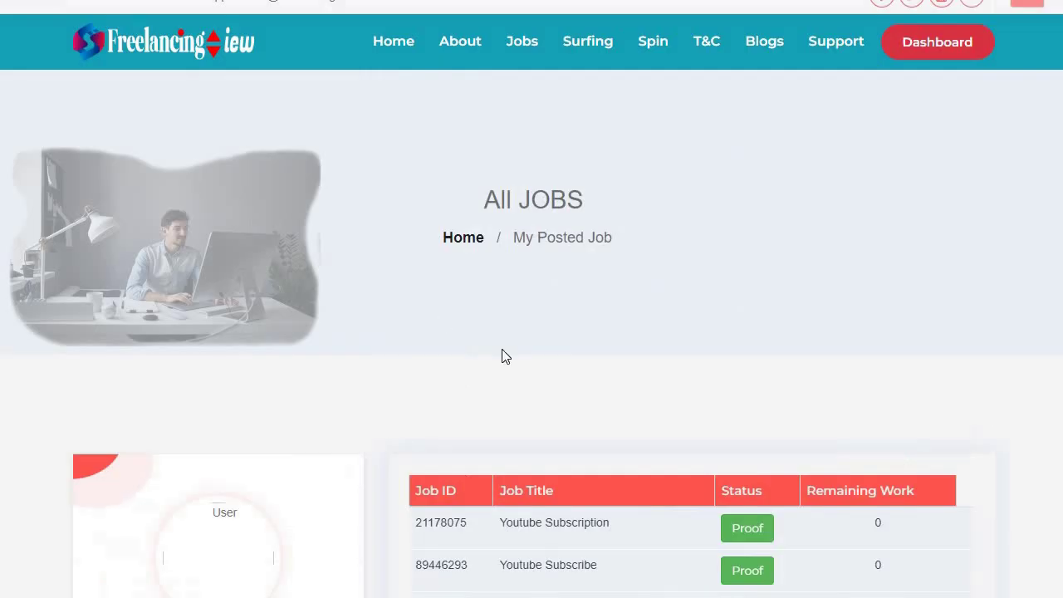
# Look through the posted jobs on the first page of the history, and continue through page 2 to page 3.
pyautogui.scroll(-5, 631, 357)
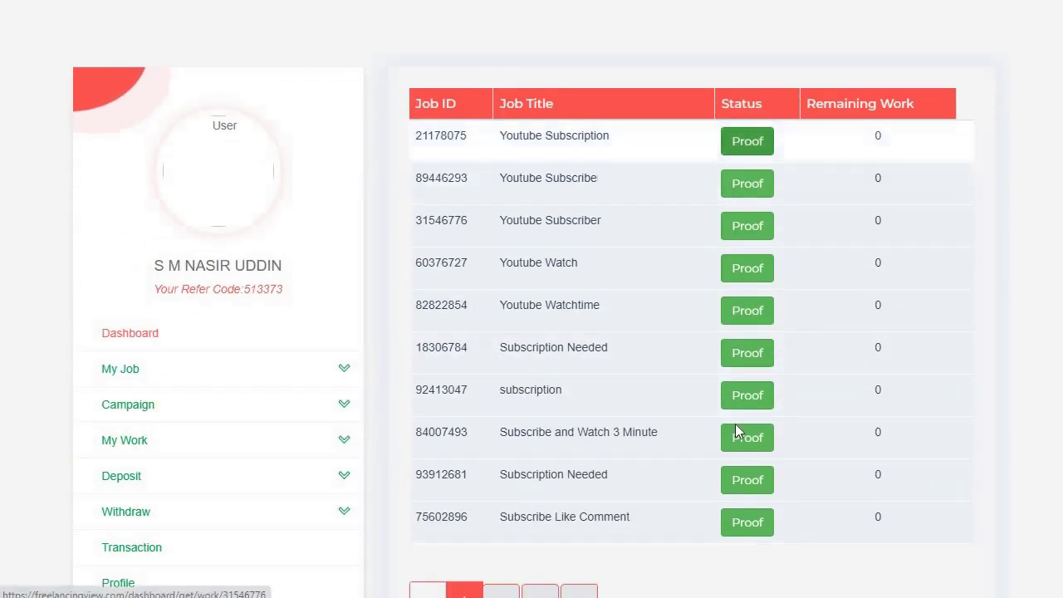
pyautogui.scroll(-2, 394, 428)
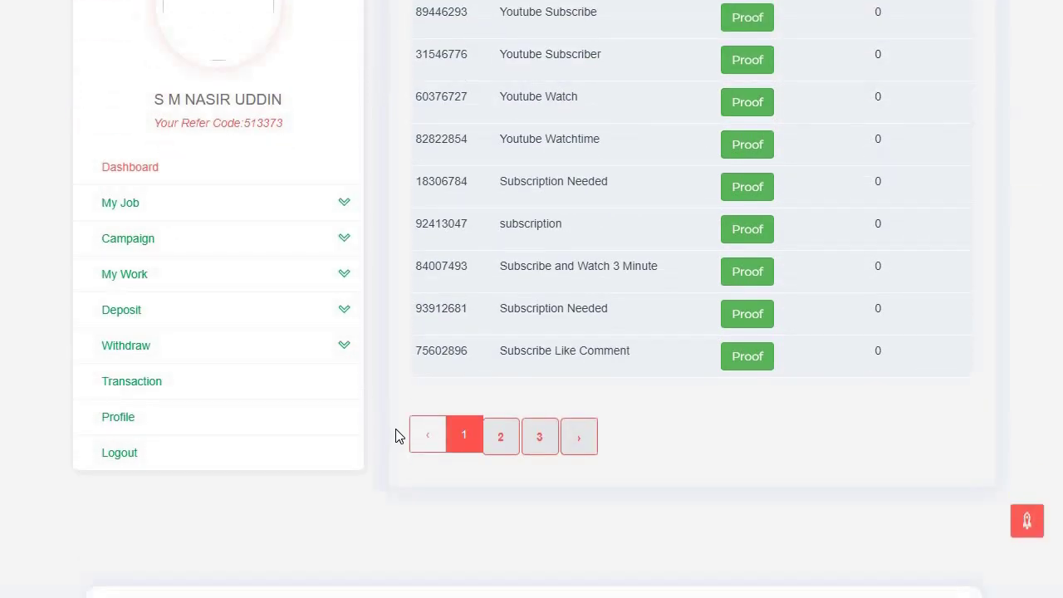
pyautogui.scroll(2, 756, 270)
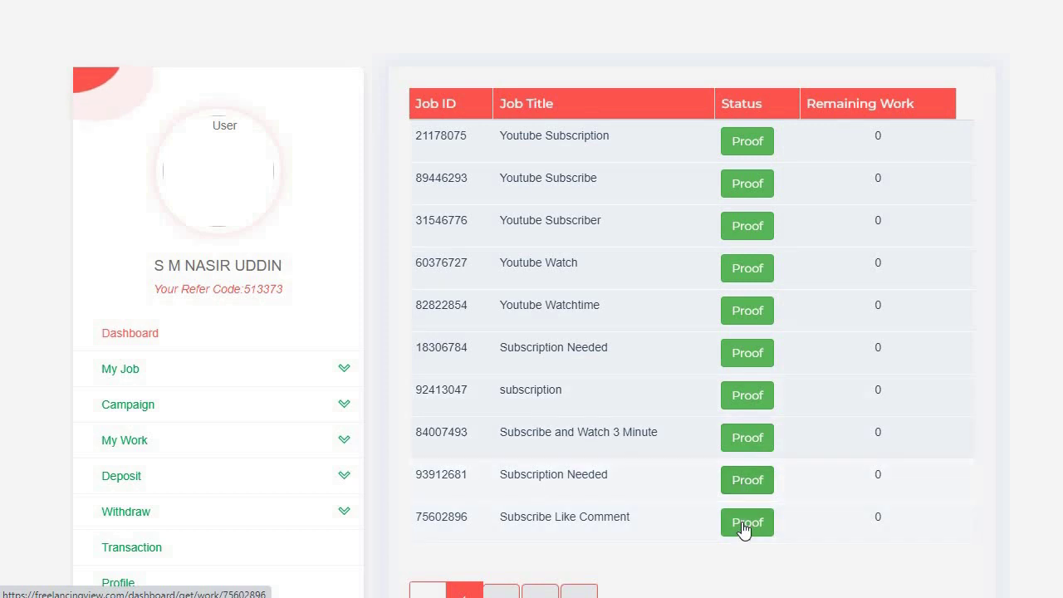
pyautogui.click(509, 594)
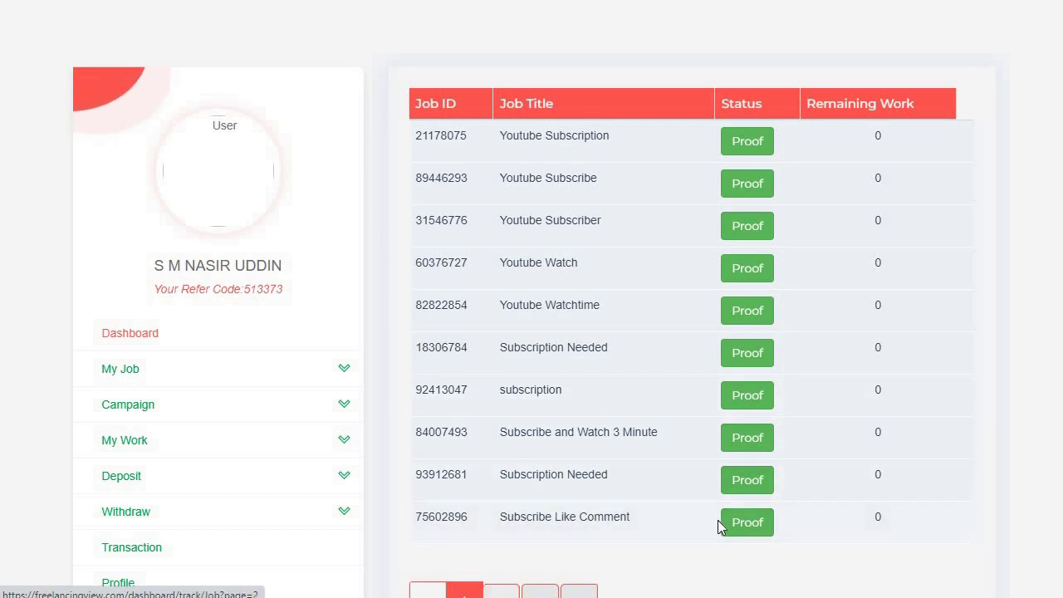
pyautogui.scroll(-8, 610, 476)
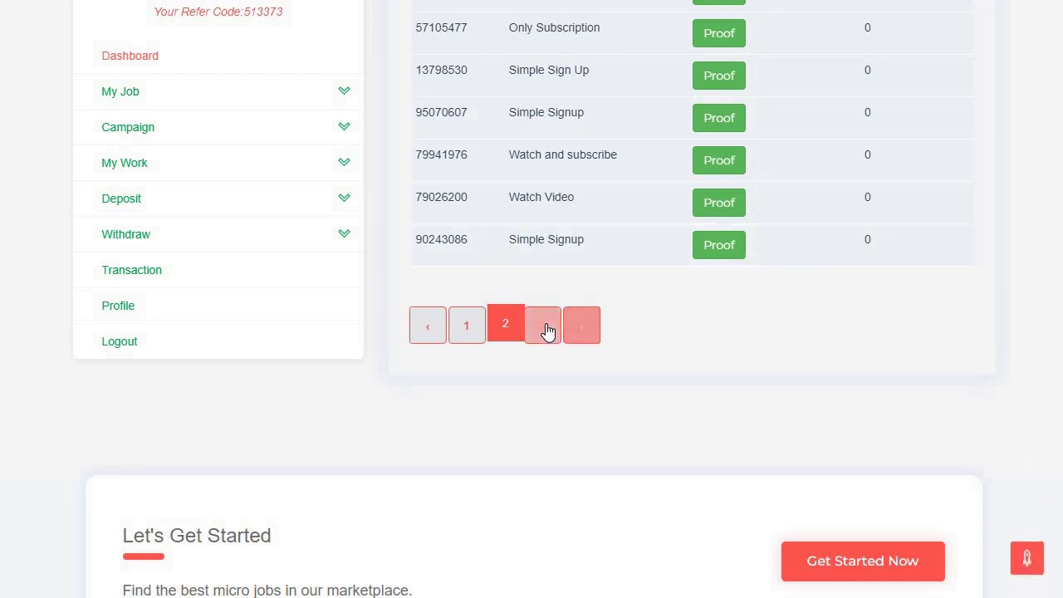
pyautogui.click(543, 326)
pyautogui.scroll(-5, 771, 301)
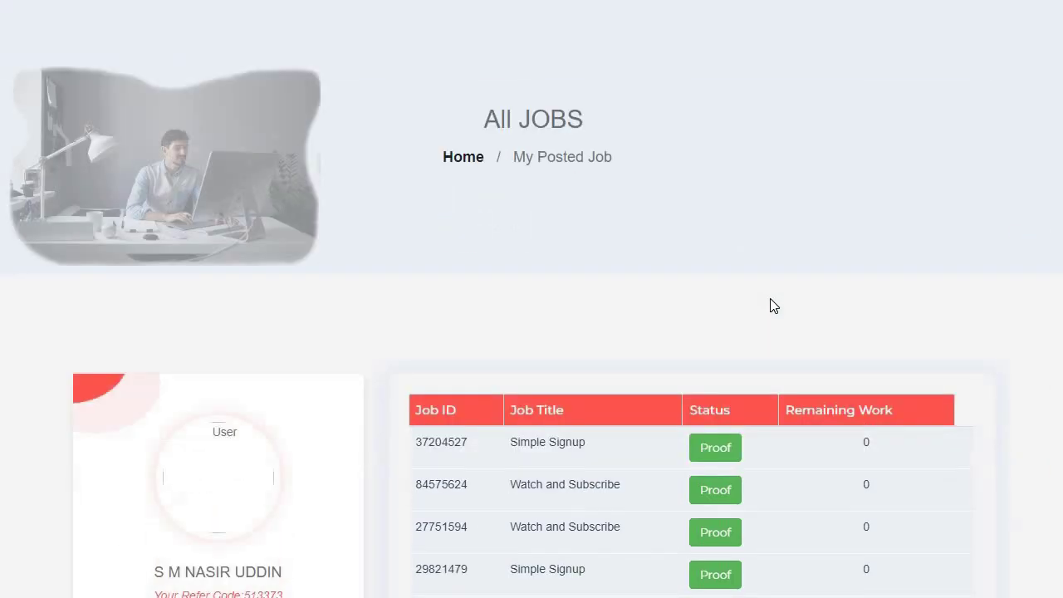
# Open the proofs of the first Simple Signup job on page 3 and examine the workers' descriptions, proof images and statuses down to the last entry.
pyautogui.click(718, 148)
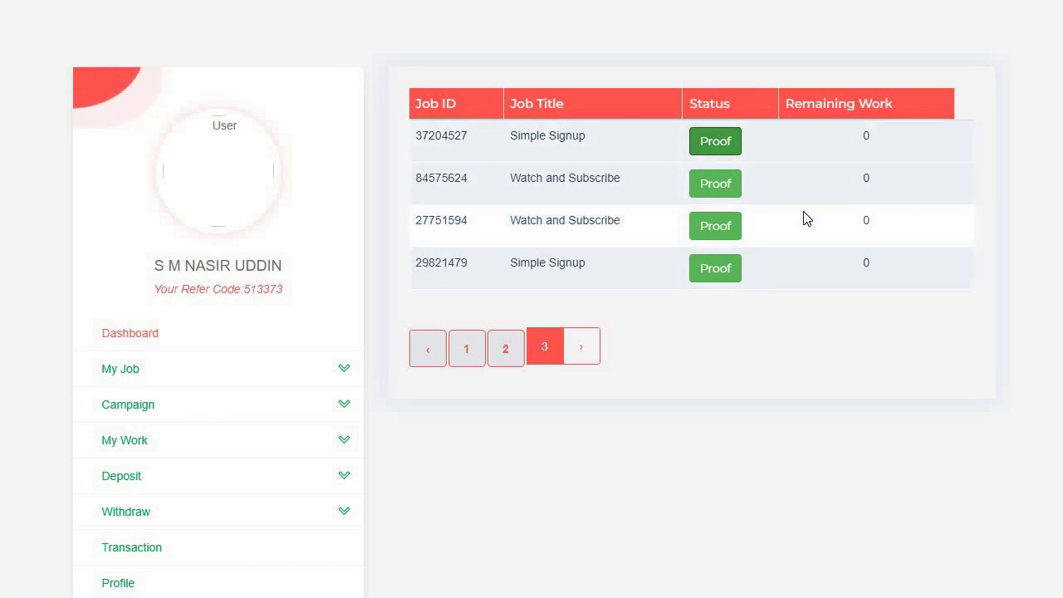
pyautogui.scroll(-5, 758, 320)
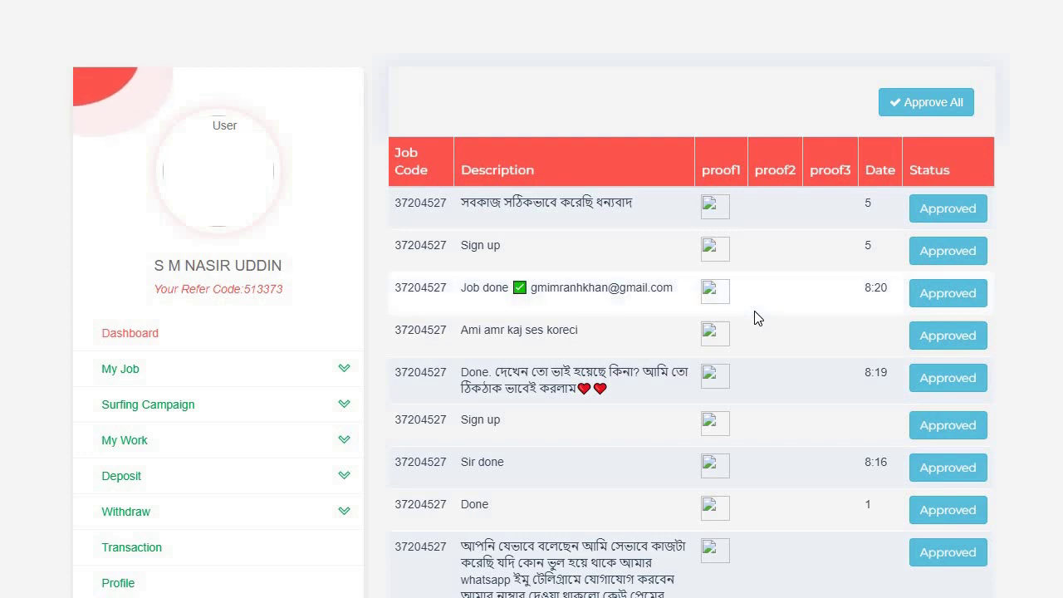
pyautogui.scroll(-2, 754, 316)
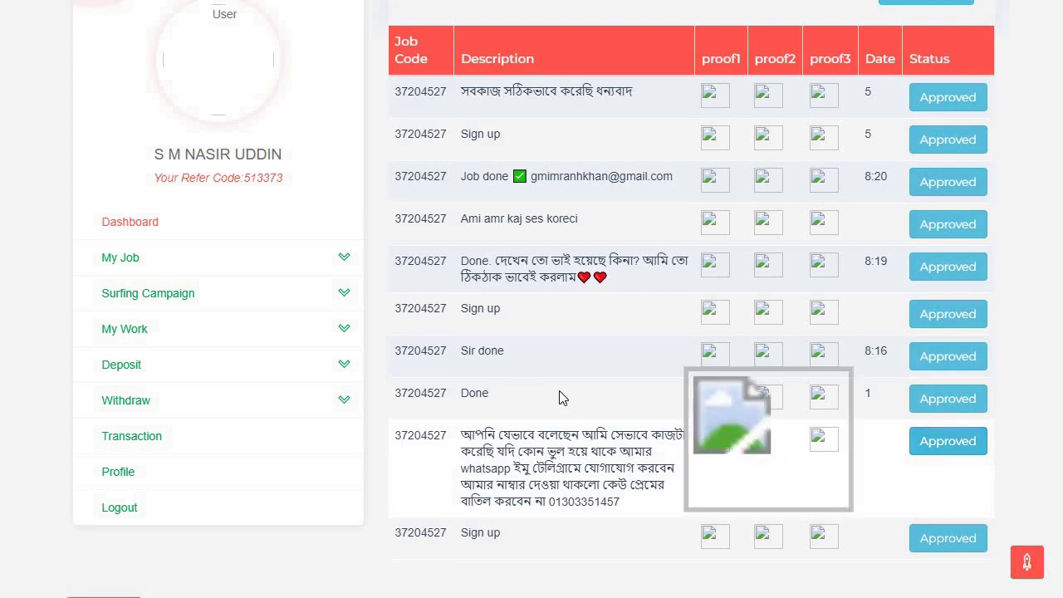
pyautogui.scroll(-3, 516, 393)
pyautogui.scroll(-3, 515, 392)
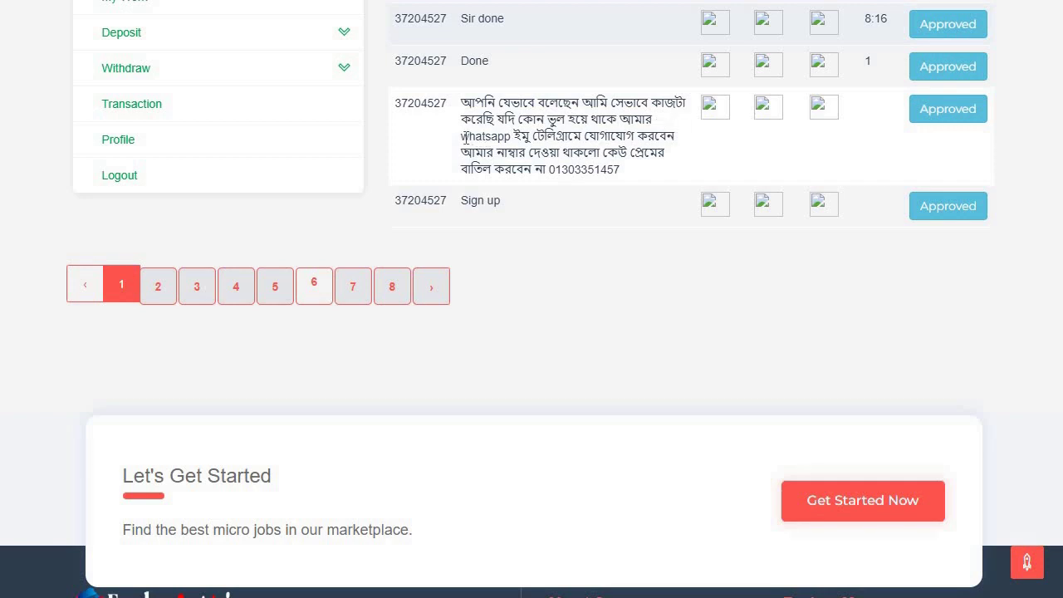
pyautogui.moveTo(465, 137); pyautogui.dragTo(683, 177)
pyautogui.click(640, 181)
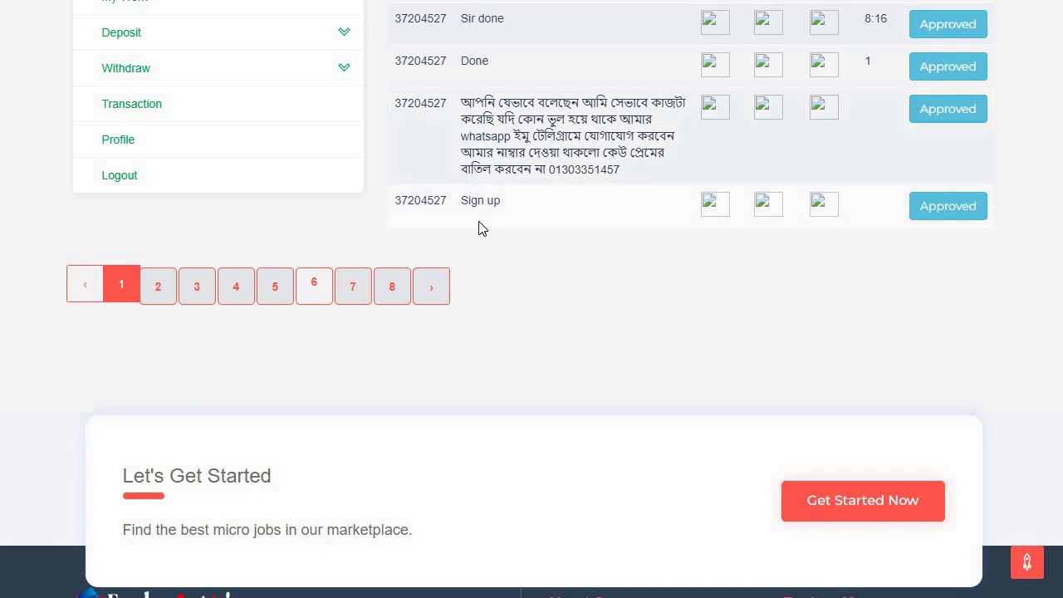
pyautogui.scroll(5, 477, 227)
pyautogui.scroll(6, 477, 243)
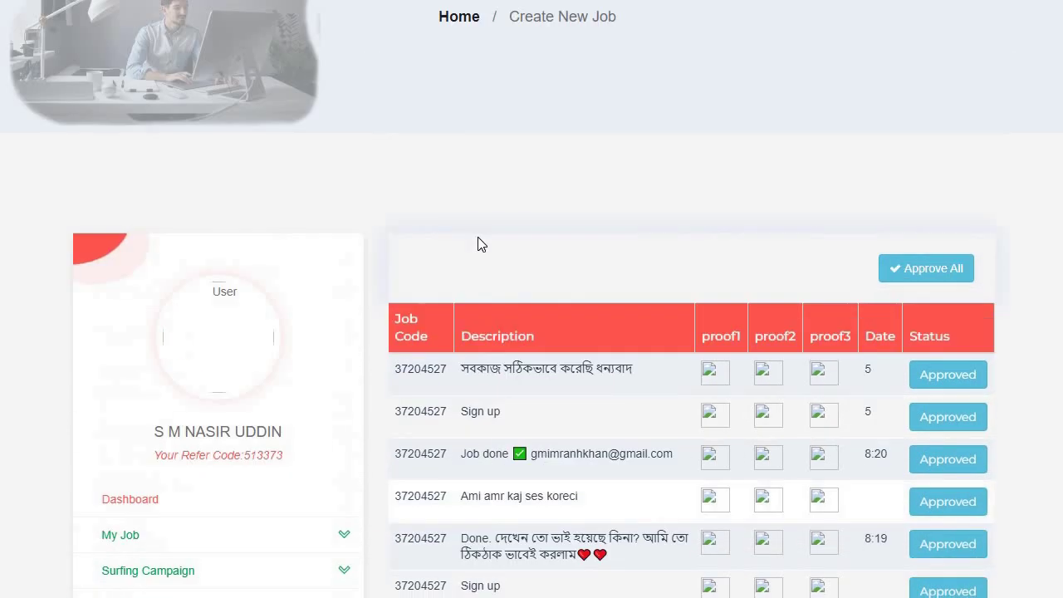